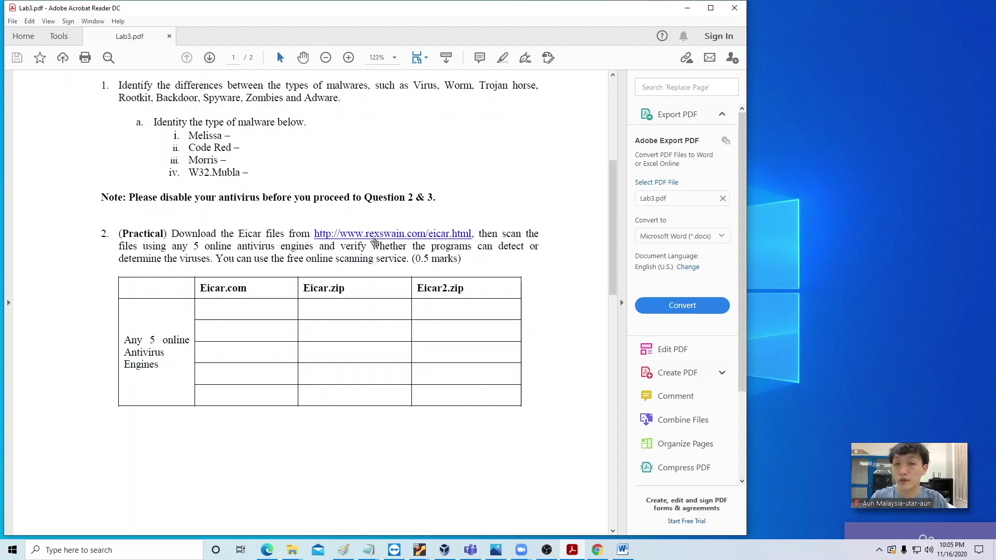
Open the rexswain.com/eicar.html EICAR test-file page from the lab PDF in Chrome
{"action": "left_click", "coordinate": [374, 234]}
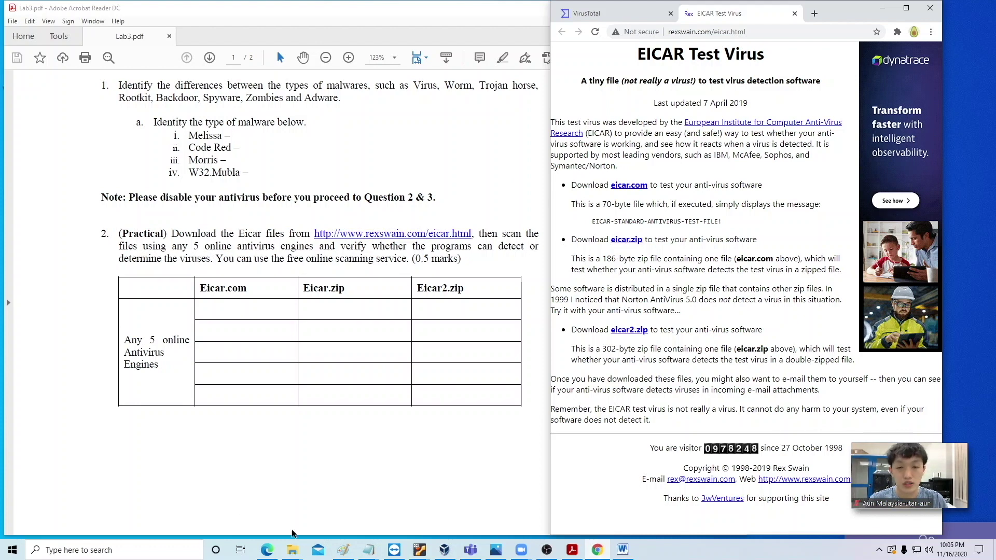
Search 'virus' and open the Virus & threat protection settings
{"action": "left_click", "coordinate": [188, 549]}
{"action": "type", "text": "virus"}
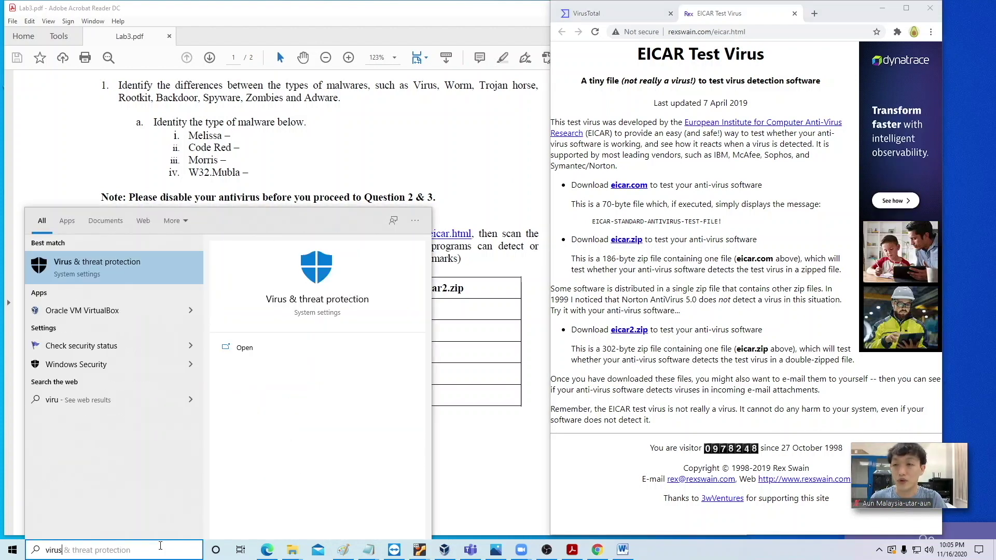
{"action": "key", "text": "Return"}
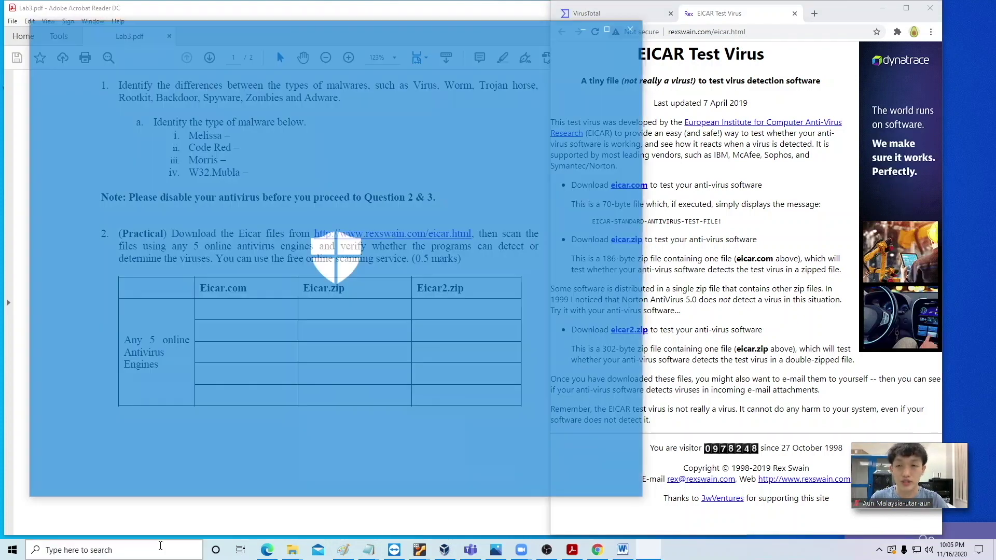
{"action": "scroll", "coordinate": [289, 336], "scroll_direction": "down", "scroll_amount": 1}
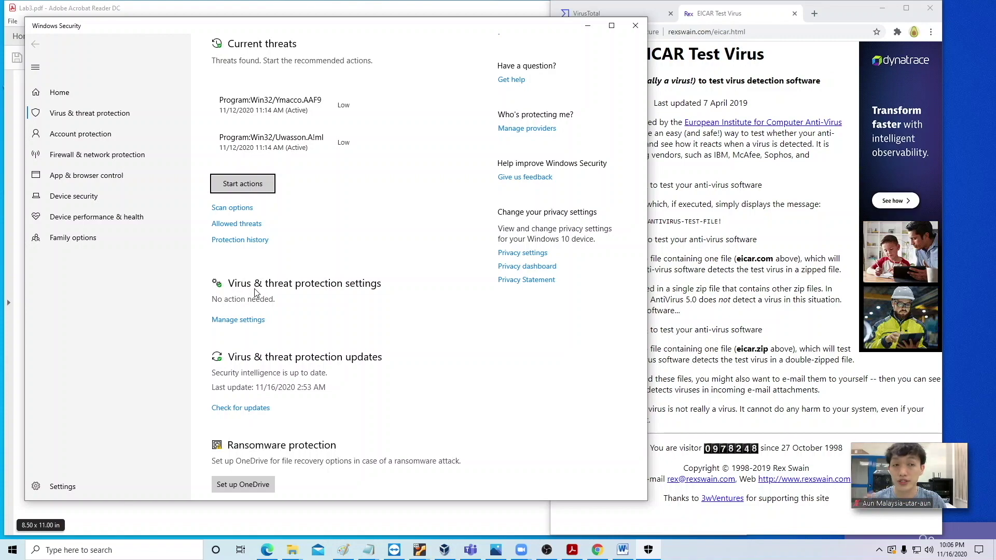
{"action": "scroll", "coordinate": [240, 321], "scroll_direction": "up", "scroll_amount": 3}
{"action": "left_click", "coordinate": [238, 381]}
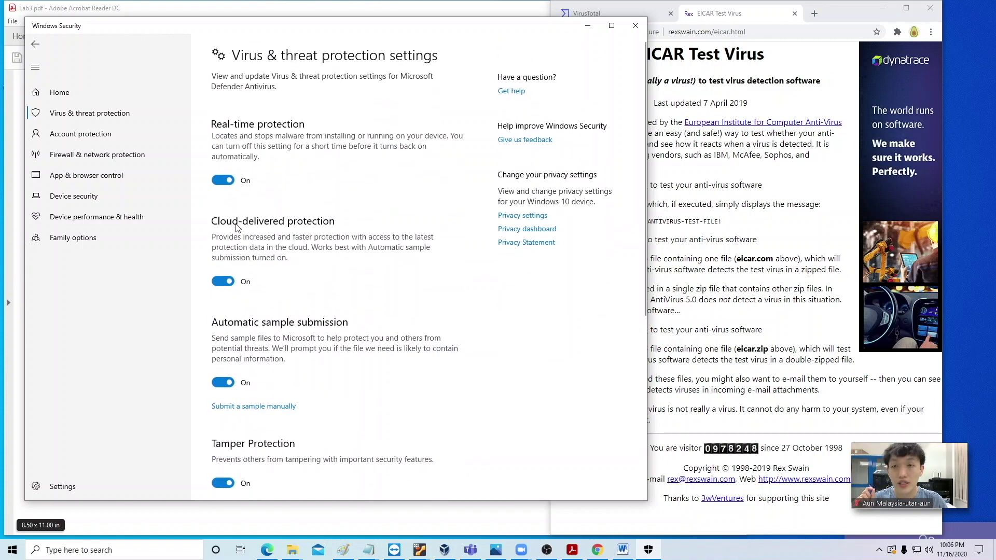
Switch off real-time protection and Tamper Protection
{"action": "left_click", "coordinate": [221, 182]}
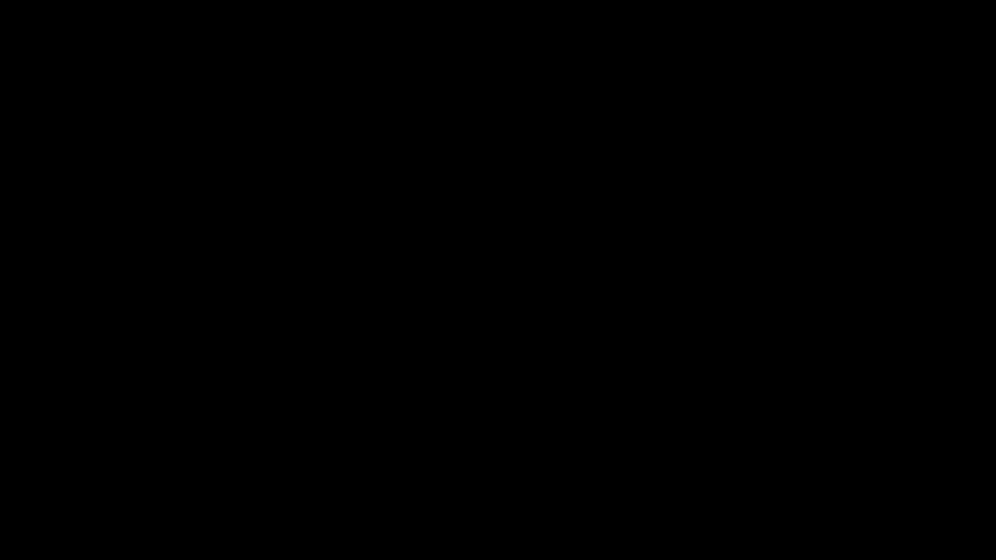
{"action": "scroll", "coordinate": [222, 410], "scroll_direction": "down", "scroll_amount": 6}
{"action": "left_click", "coordinate": [222, 405]}
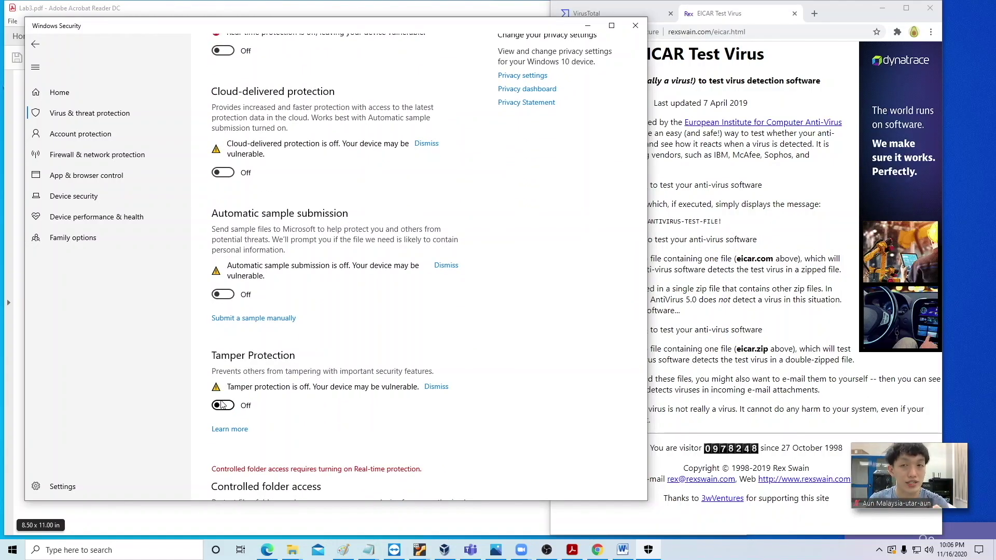
Close Windows Security and search for 'firewall'
{"action": "key", "text": "alt+F4"}
{"action": "left_click", "coordinate": [119, 549]}
{"action": "type", "text": "fi"}
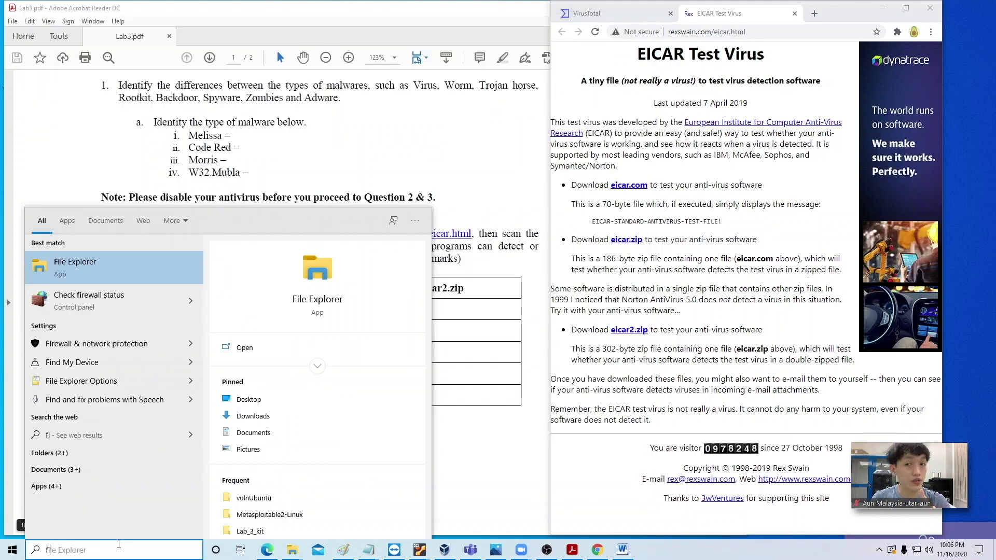
{"action": "type", "text": "rewall"}
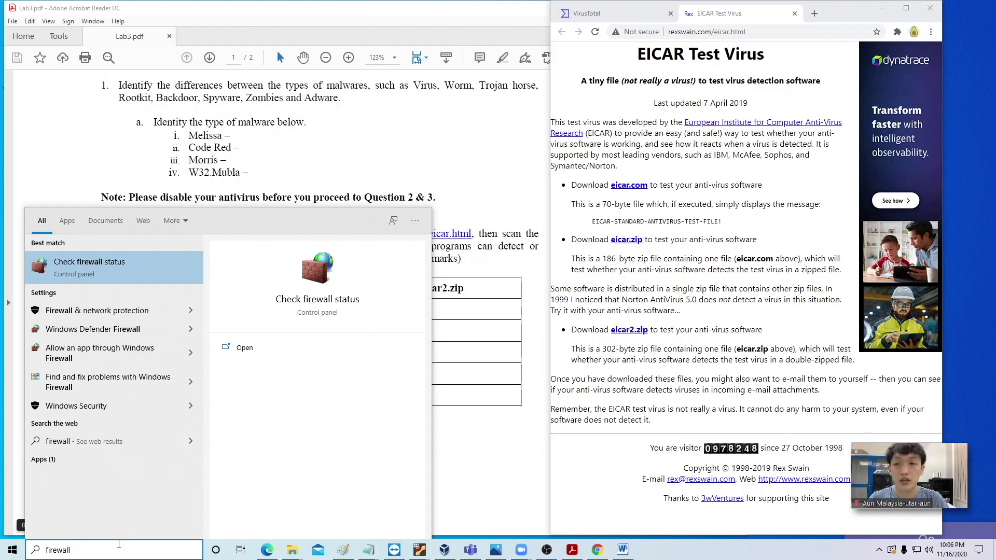
Turn Windows Defender Firewall off for private and public networks, then close it
{"action": "key", "text": "Return"}
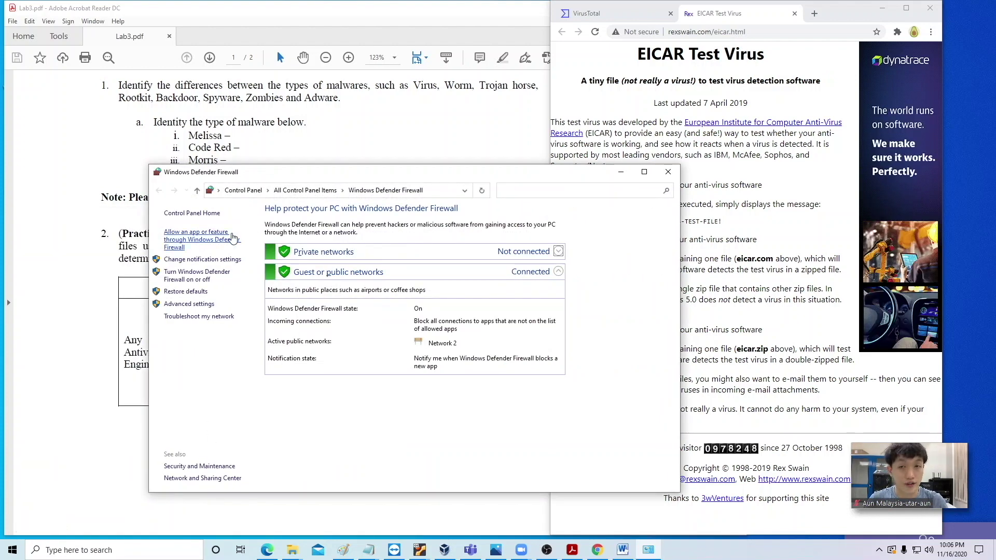
{"action": "left_click_drag", "start_coordinate": [253, 168], "coordinate": [250, 113]}
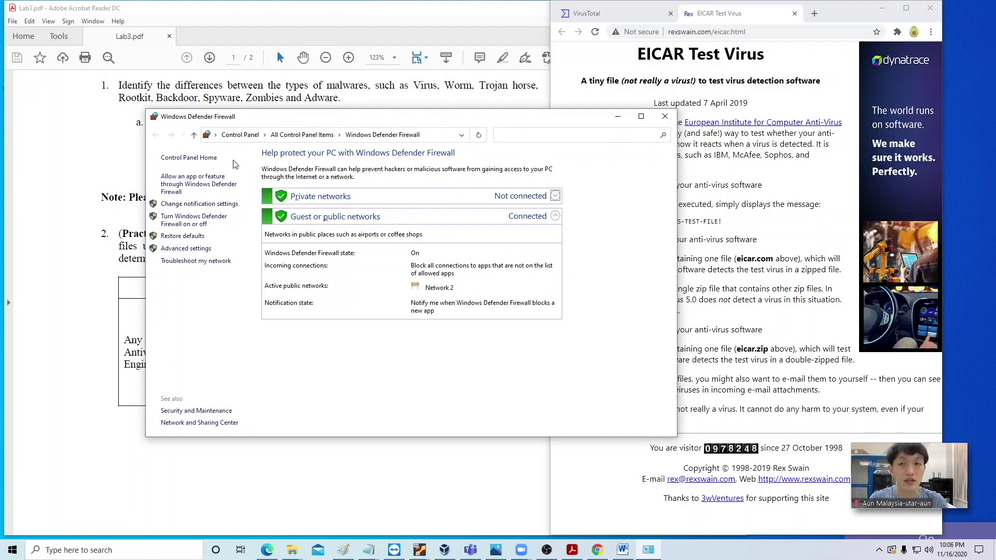
{"action": "left_click", "coordinate": [223, 204]}
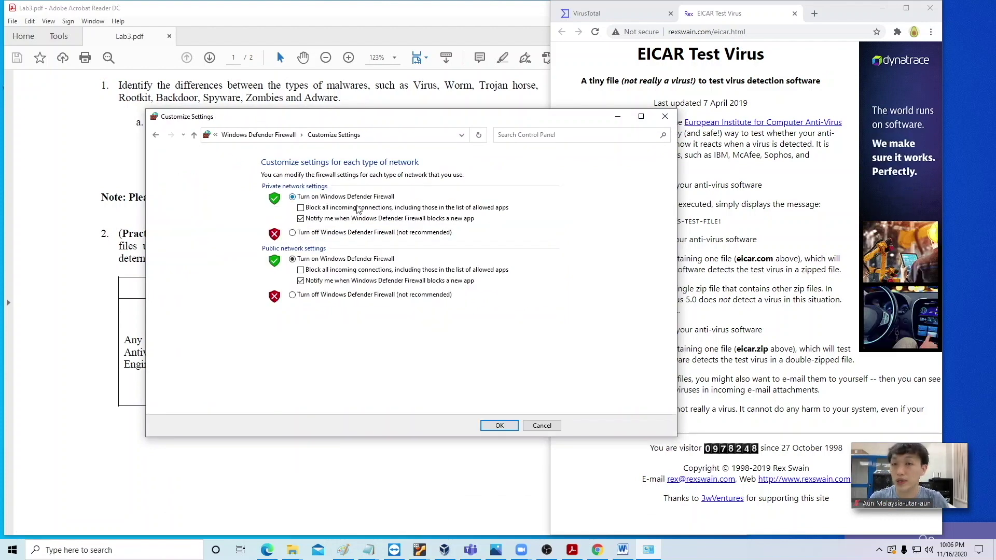
{"action": "left_click", "coordinate": [372, 232]}
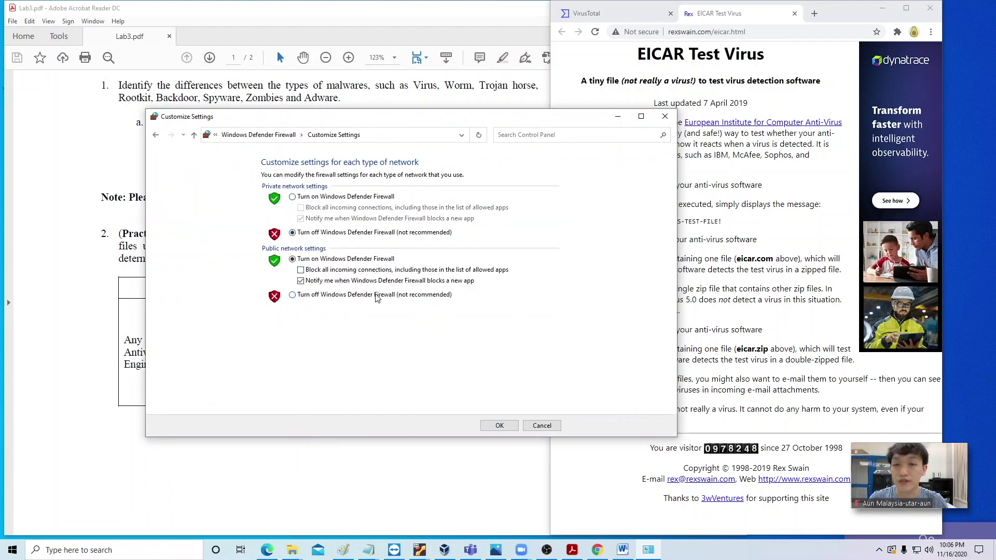
{"action": "left_click", "coordinate": [376, 295]}
{"action": "left_click", "coordinate": [499, 426]}
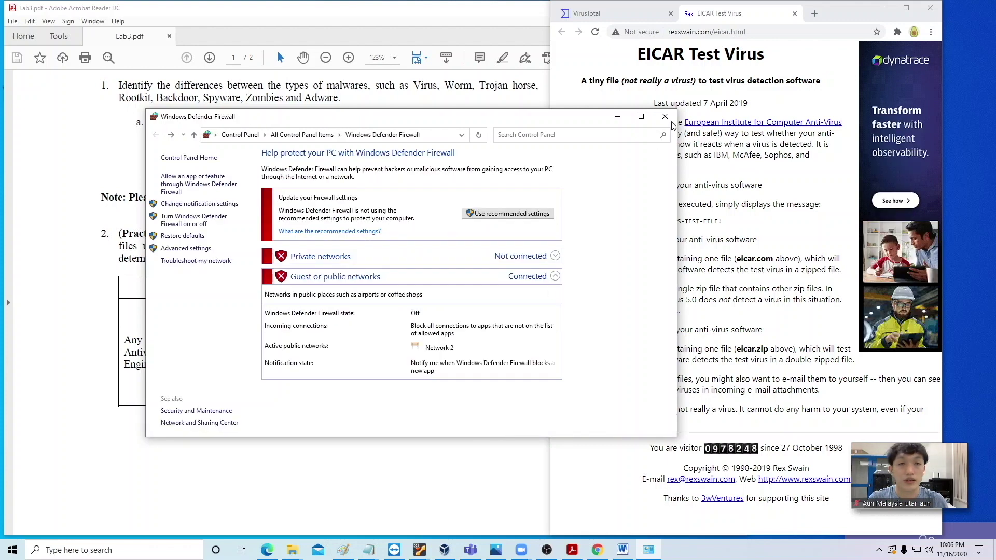
{"action": "left_click", "coordinate": [666, 117]}
Download eicar.com and point out eicar.com, eicar.zip and eicar2.zip in the Q2 folder
{"action": "left_click", "coordinate": [642, 190]}
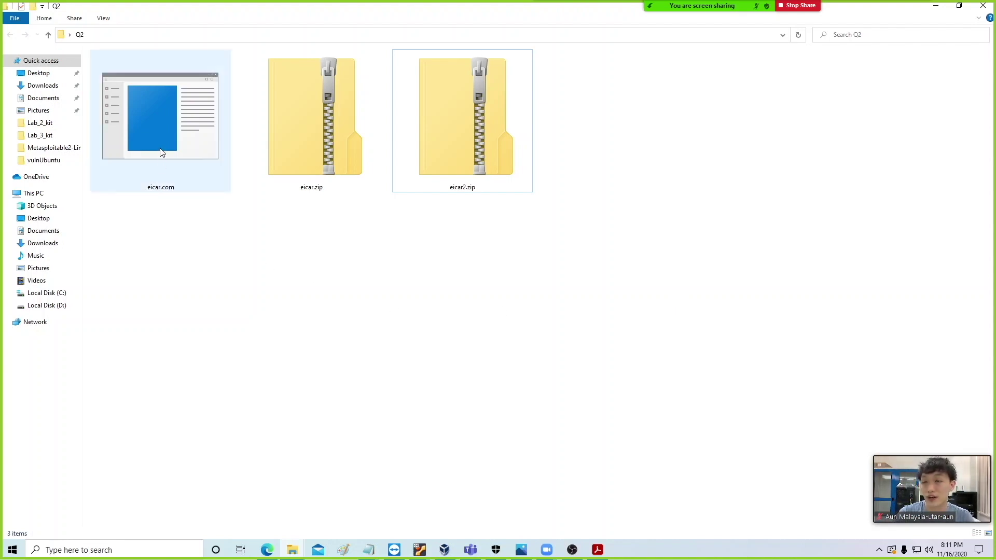
{"action": "mouse_move", "coordinate": [155, 141]}
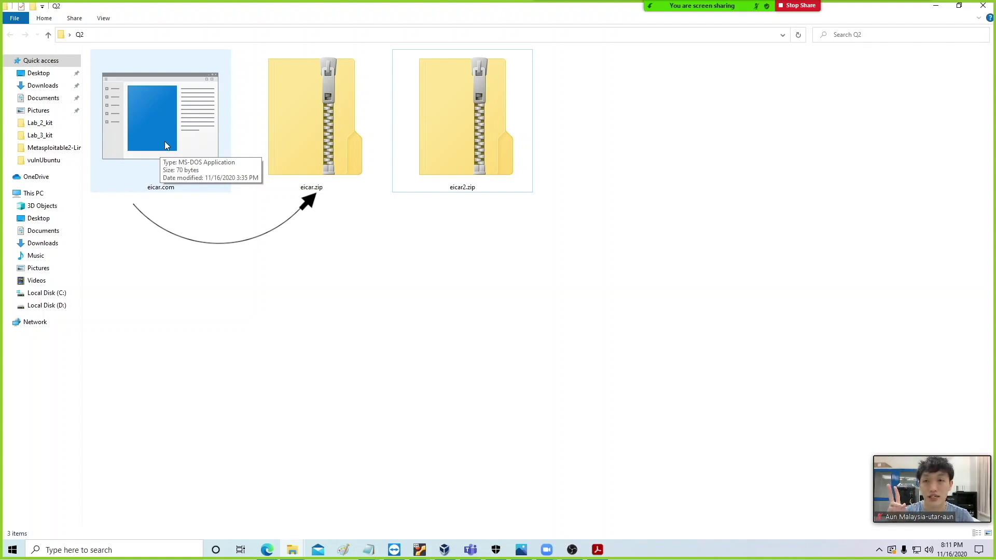
{"action": "left_click", "coordinate": [166, 142]}
{"action": "left_click", "coordinate": [282, 136]}
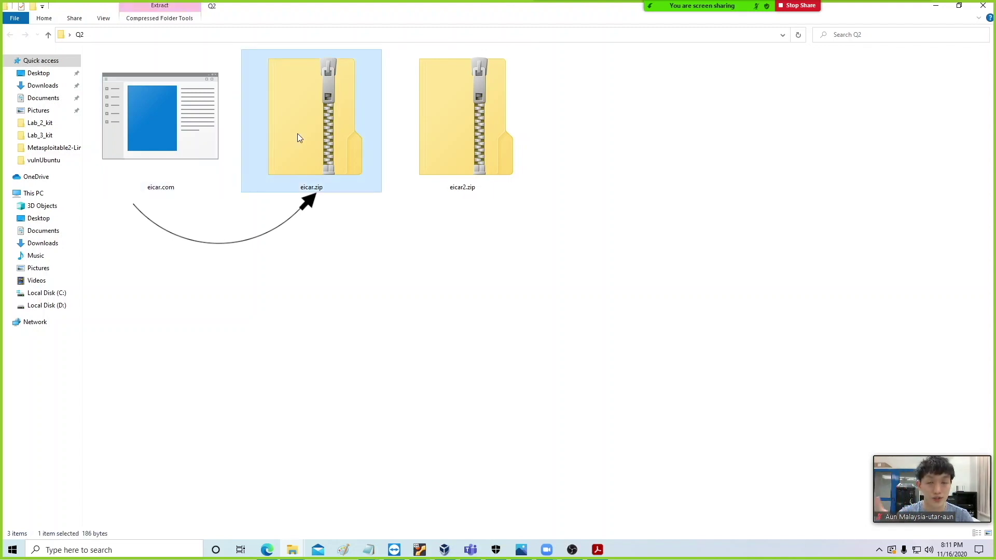
{"action": "mouse_move", "coordinate": [297, 134]}
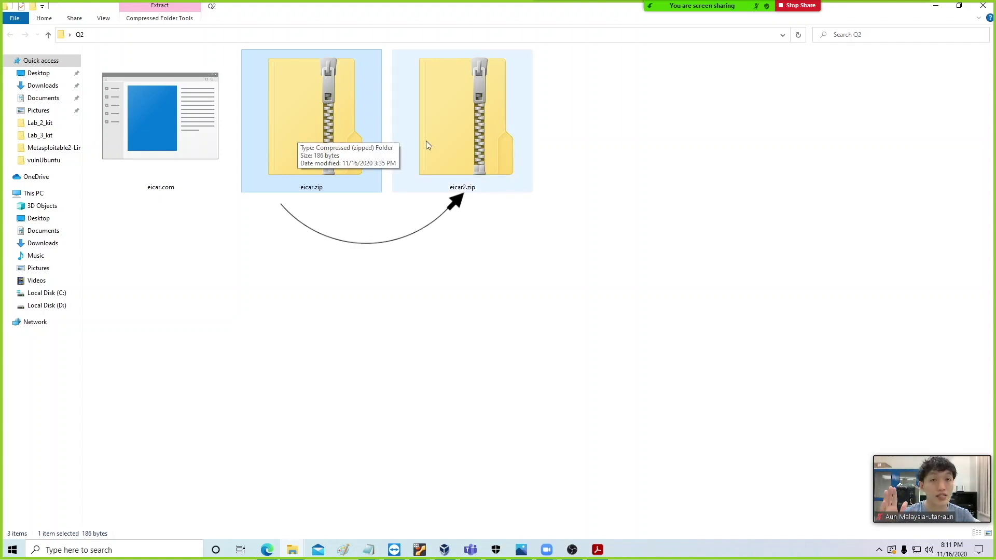
{"action": "left_click", "coordinate": [426, 158]}
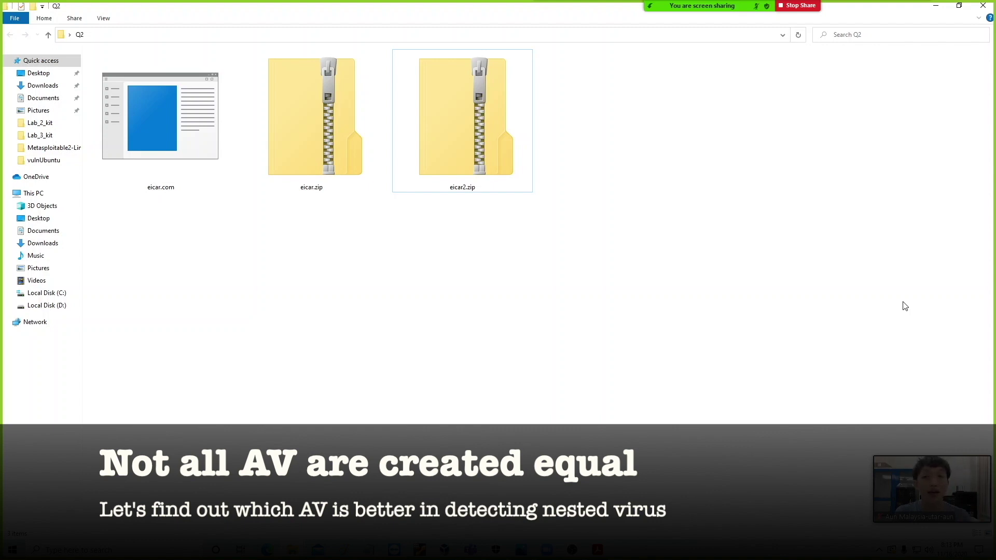
Select eicar.com, eicar.zip and eicar2.zip in turn to compare them
{"action": "left_click", "coordinate": [162, 126]}
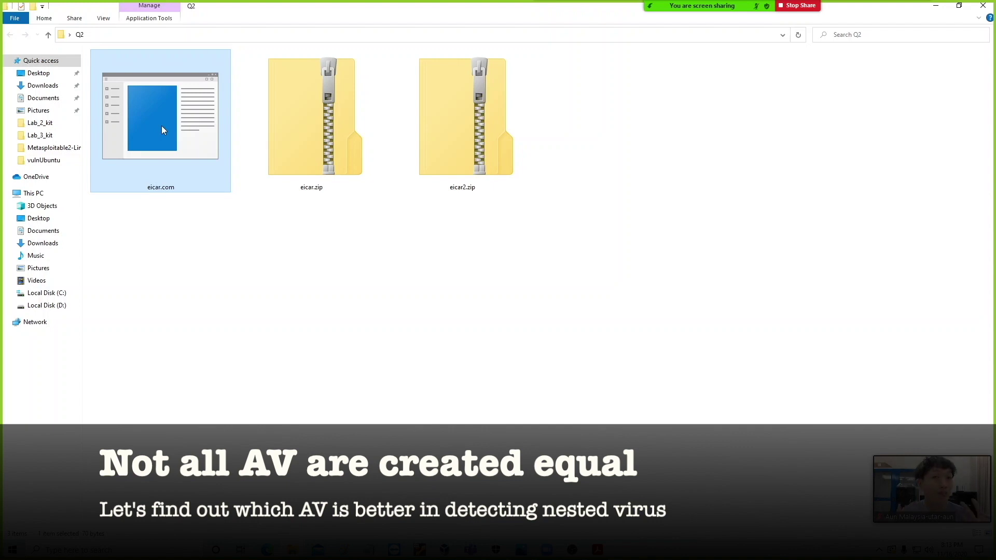
{"action": "left_click", "coordinate": [282, 149]}
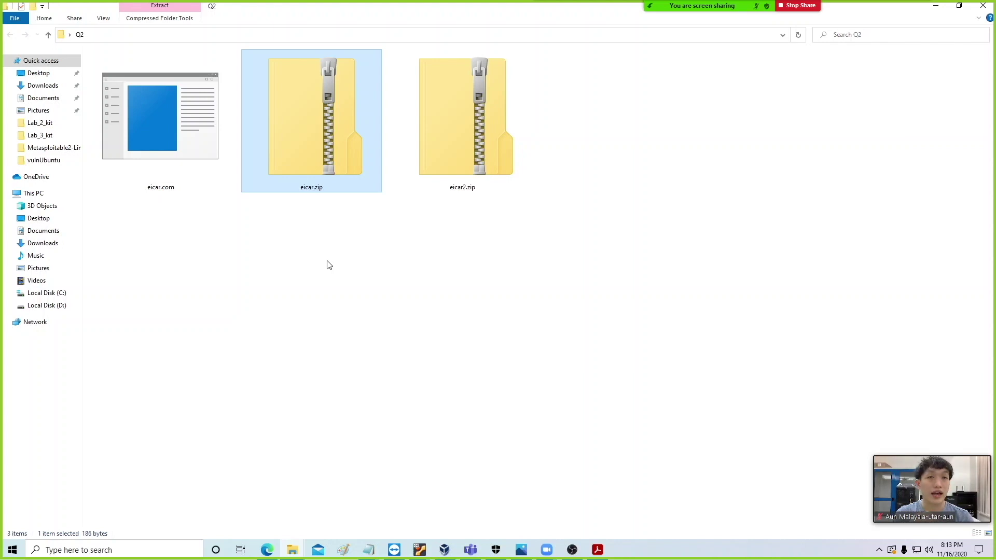
{"action": "left_click", "coordinate": [560, 249]}
{"action": "left_click", "coordinate": [493, 164]}
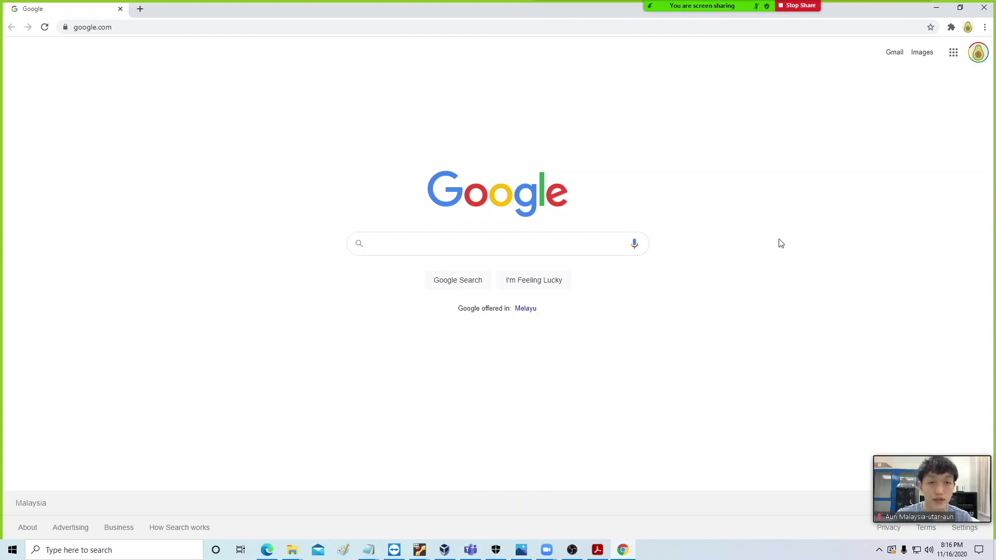
Search Google for 'virustotal' and open the VirusTotal site
{"action": "left_click", "coordinate": [576, 251]}
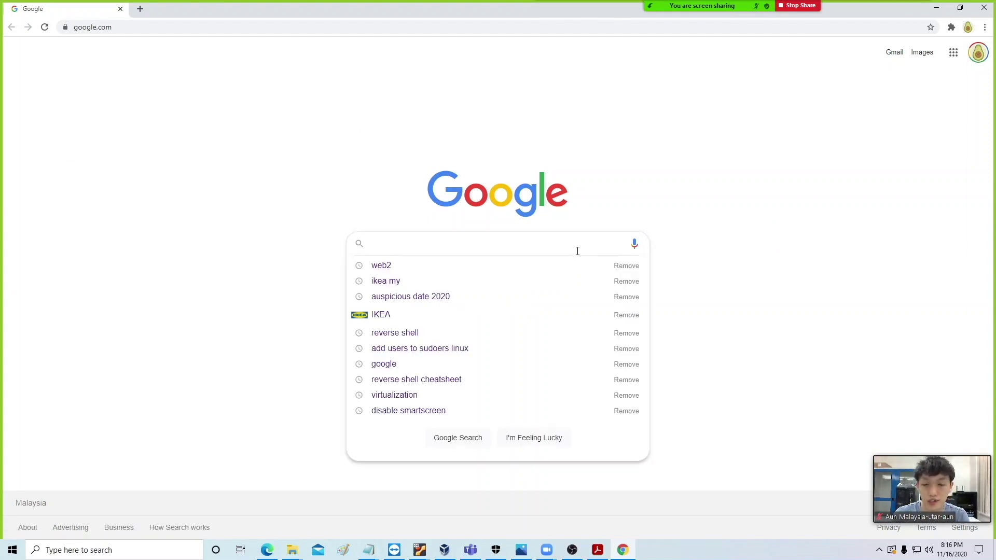
{"action": "type", "text": "virustotal"}
{"action": "key", "text": "Return"}
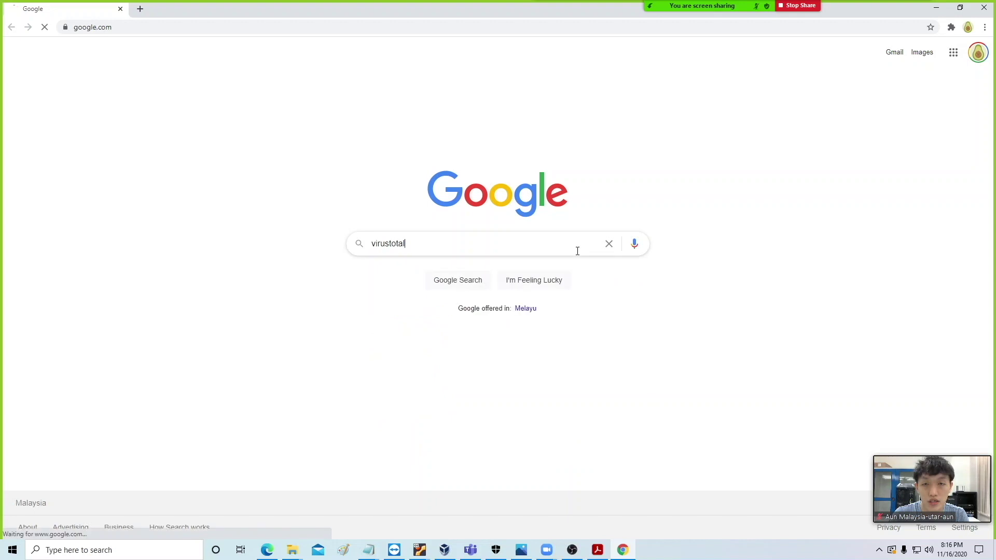
{"action": "left_click", "coordinate": [118, 146]}
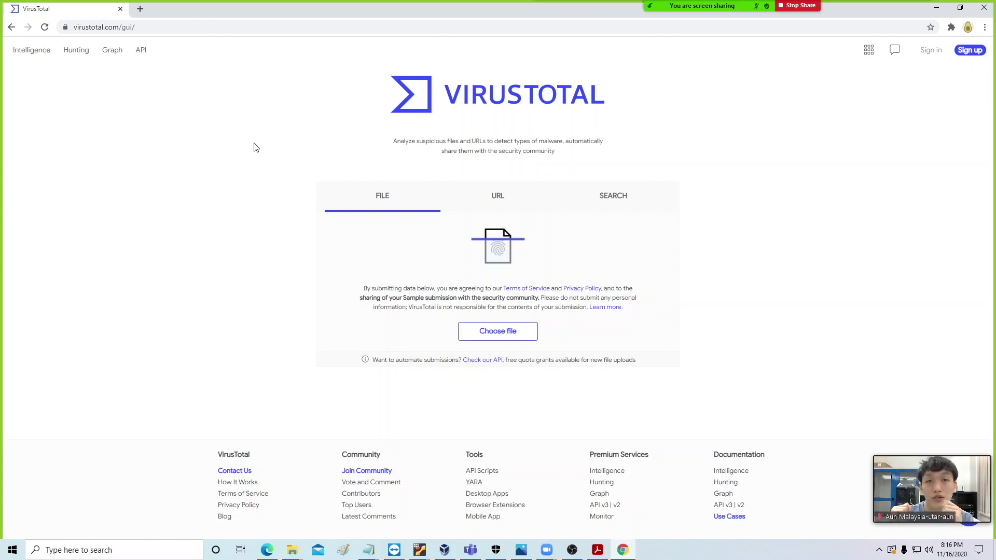
Drag eicar.com from the Q2 folder onto the VirusTotal upload page
{"action": "mouse_move", "coordinate": [293, 550]}
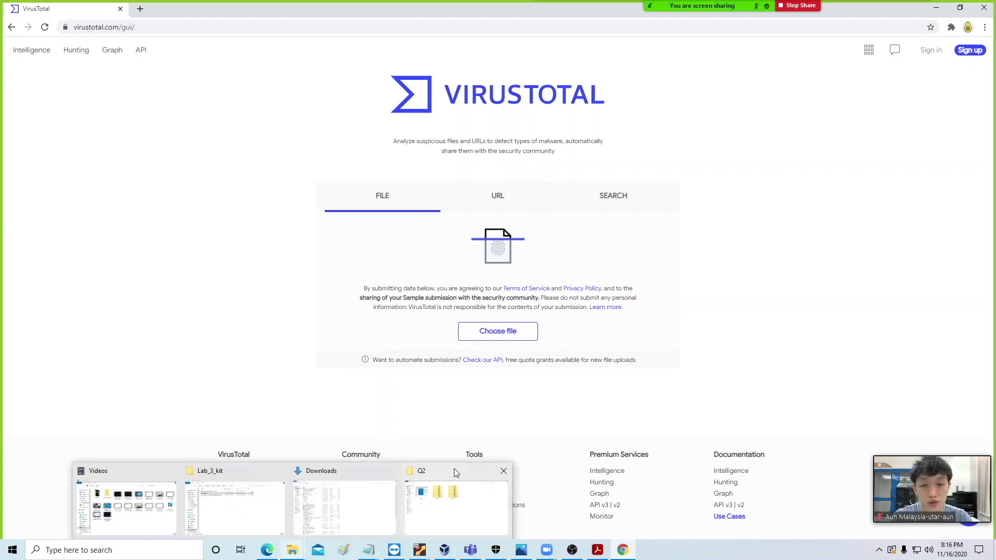
{"action": "left_click", "coordinate": [454, 489]}
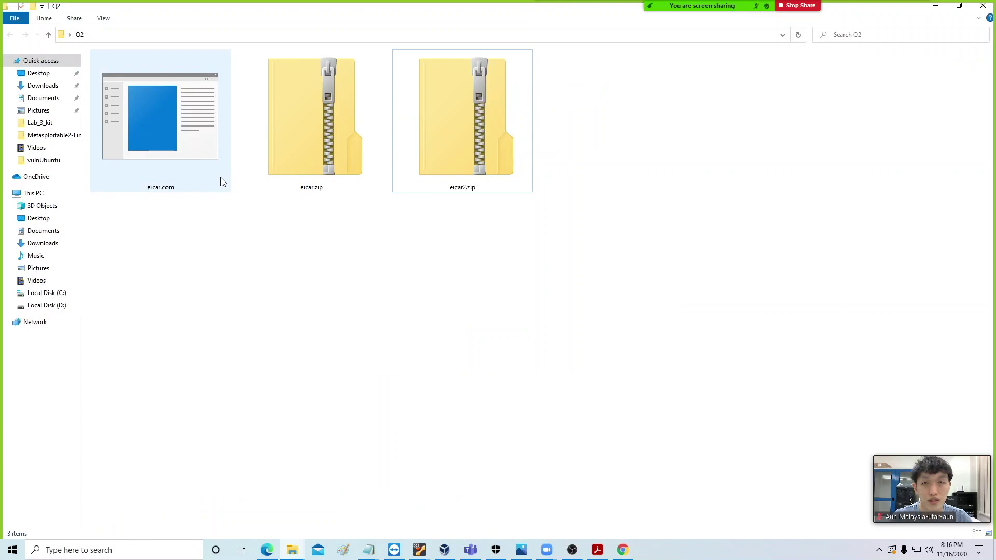
{"action": "left_click", "coordinate": [218, 178]}
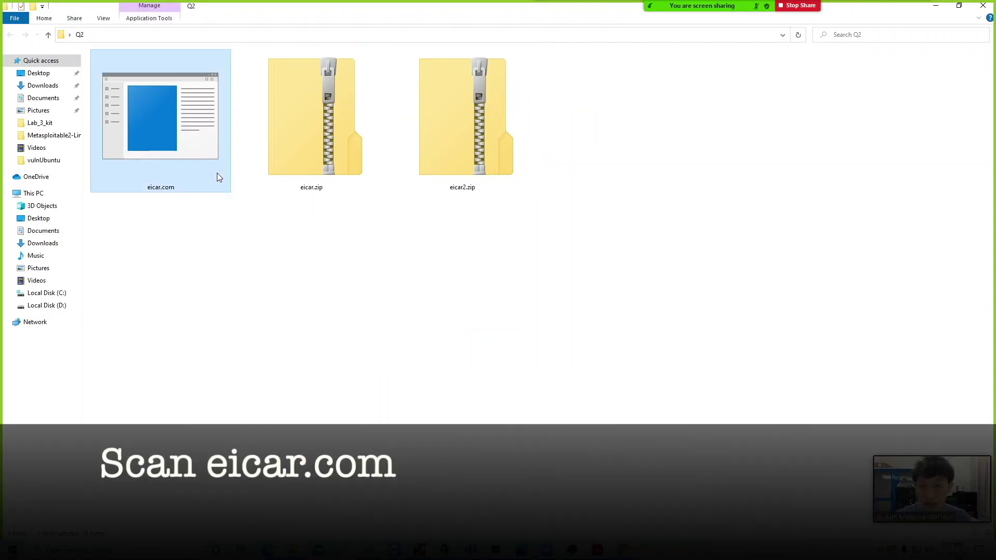
{"action": "left_click", "coordinate": [598, 550]}
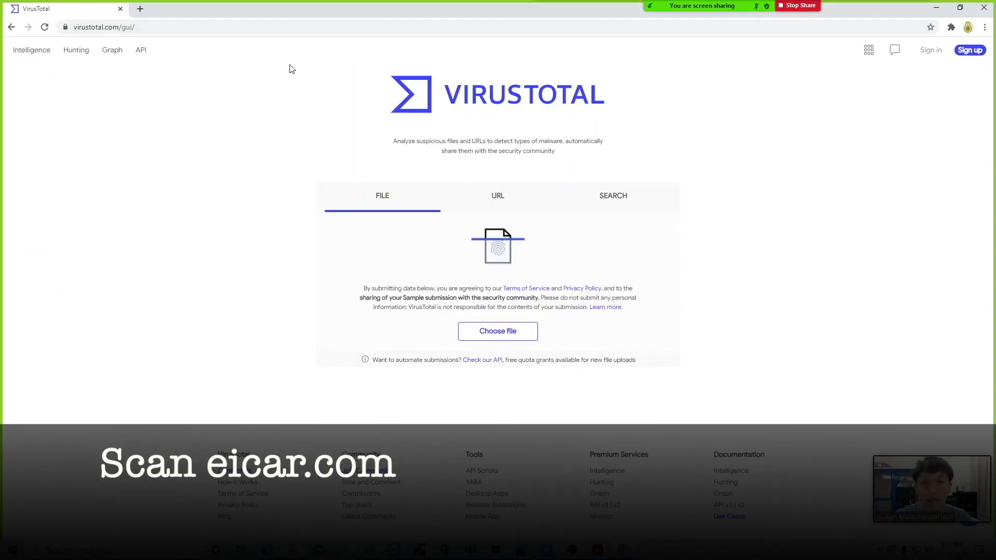
{"action": "left_click_drag", "start_coordinate": [267, 11], "coordinate": [562, 18]}
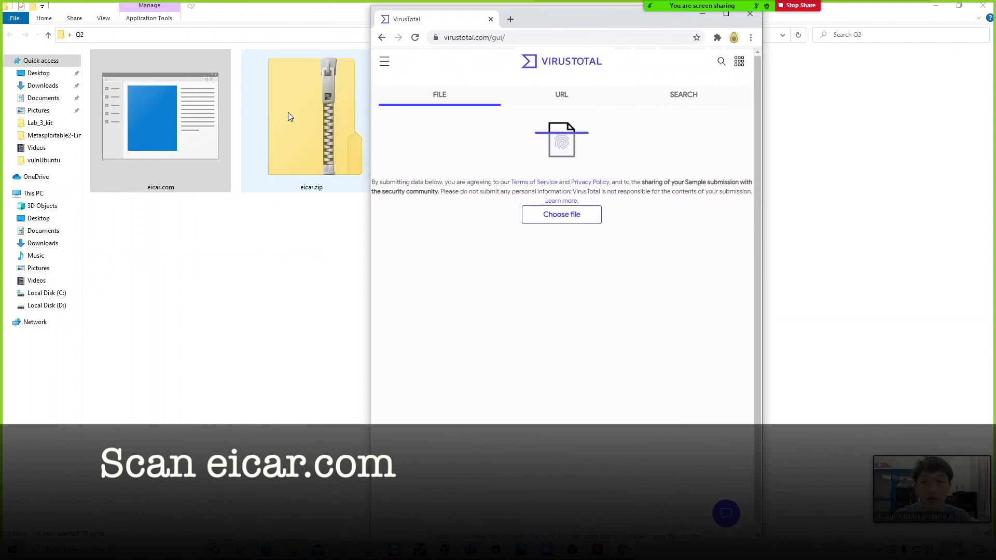
{"action": "left_click_drag", "start_coordinate": [223, 151], "coordinate": [562, 197]}
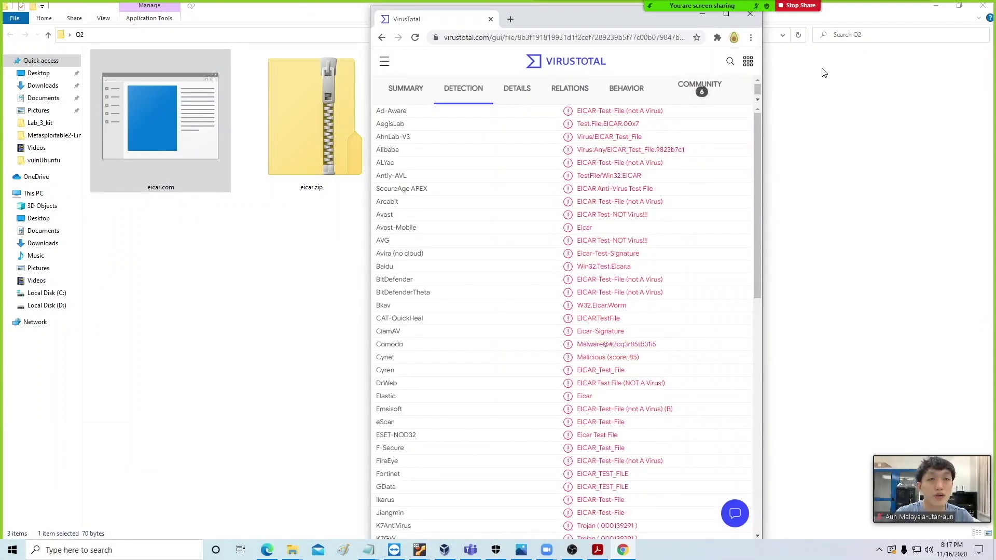
Maximize Chrome and scroll through eicar.com's 62/67 engine detections
{"action": "left_click", "coordinate": [726, 13]}
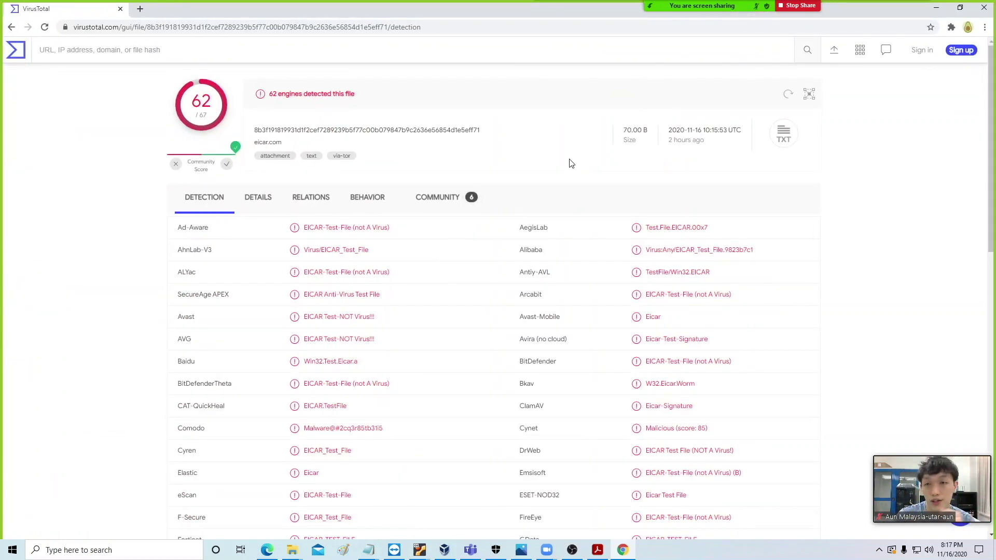
{"action": "scroll", "coordinate": [847, 205], "scroll_direction": "down", "scroll_amount": 2}
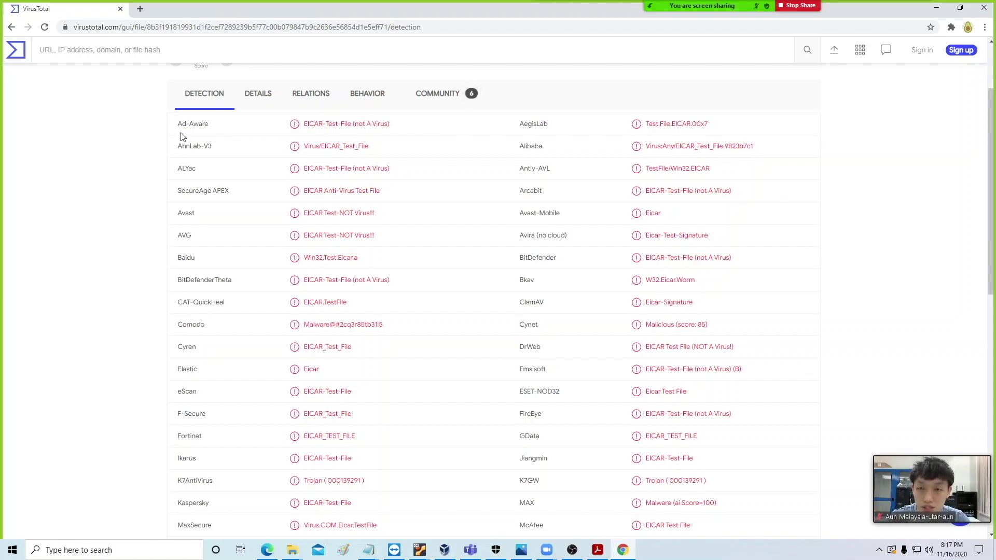
{"action": "scroll", "coordinate": [218, 140], "scroll_direction": "down", "scroll_amount": 2}
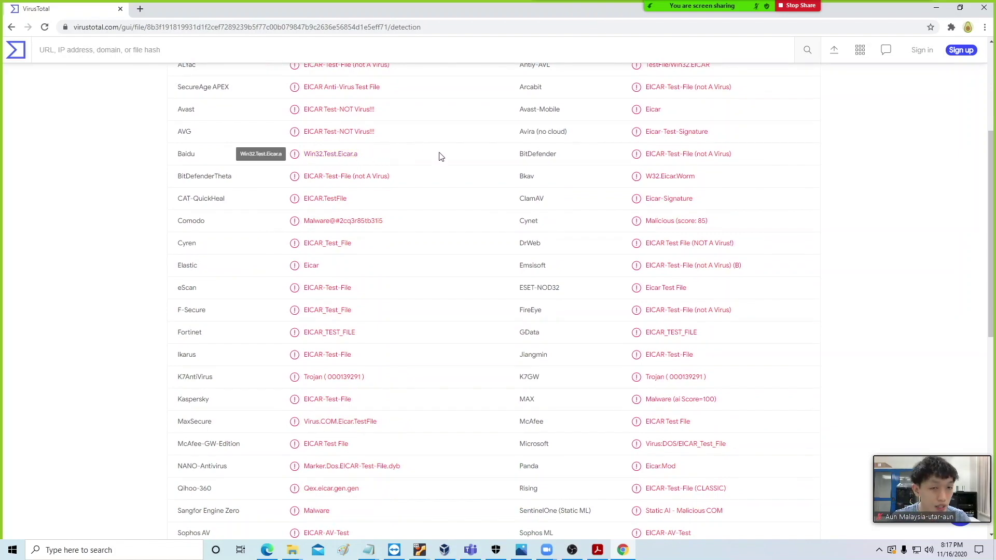
{"action": "scroll", "coordinate": [439, 155], "scroll_direction": "up", "scroll_amount": 3}
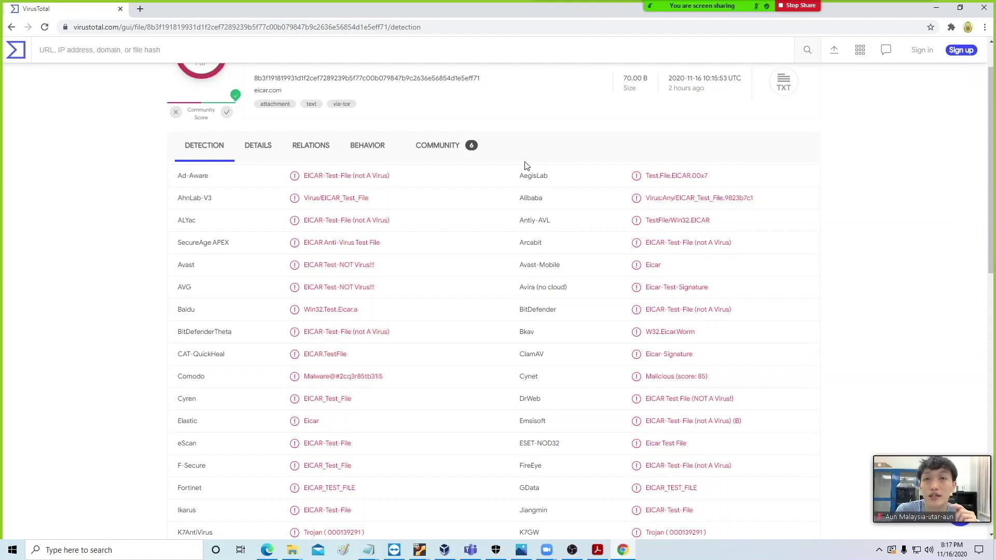
{"action": "scroll", "coordinate": [458, 235], "scroll_direction": "down", "scroll_amount": 3}
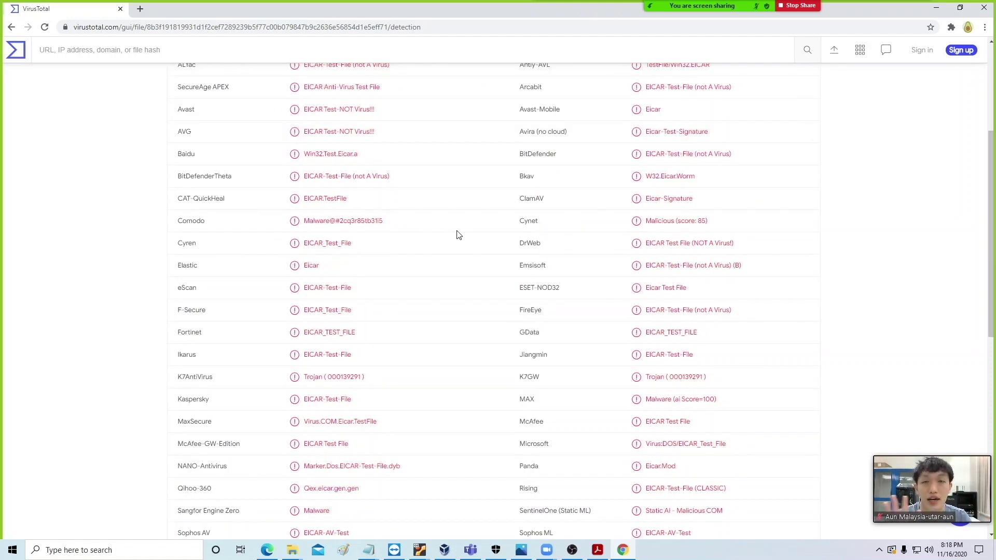
{"action": "scroll", "coordinate": [459, 235], "scroll_direction": "down", "scroll_amount": 7}
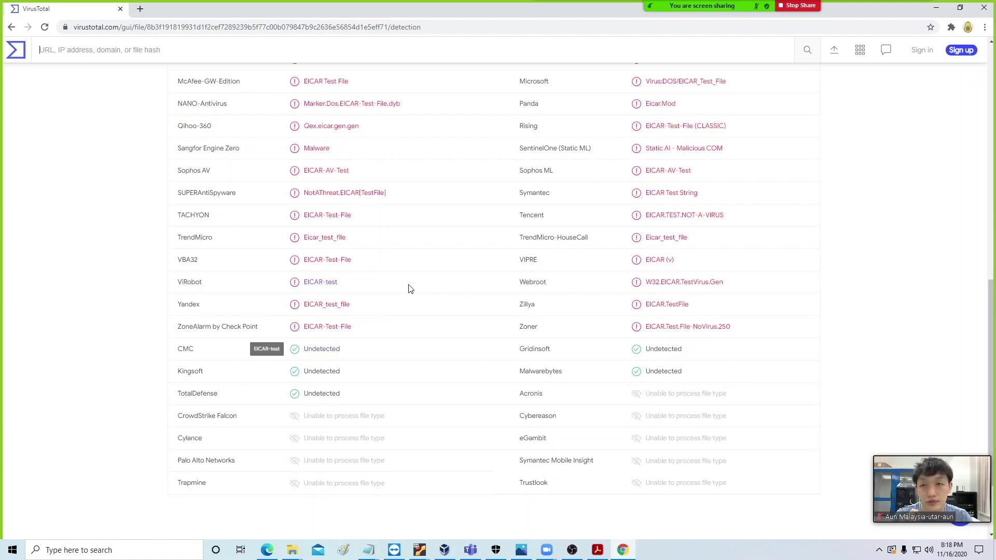
{"action": "scroll", "coordinate": [408, 289], "scroll_direction": "up", "scroll_amount": 8}
{"action": "scroll", "coordinate": [409, 294], "scroll_direction": "up", "scroll_amount": 3}
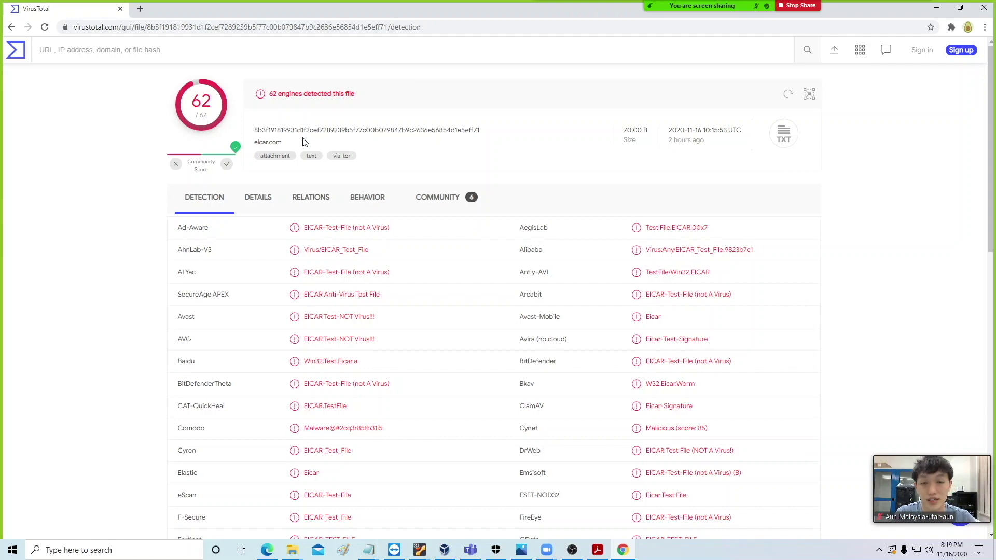
Drag eicar.zip from the Q2 folder onto the VirusTotal upload page
{"action": "left_click", "coordinate": [11, 28]}
{"action": "mouse_move", "coordinate": [293, 550]}
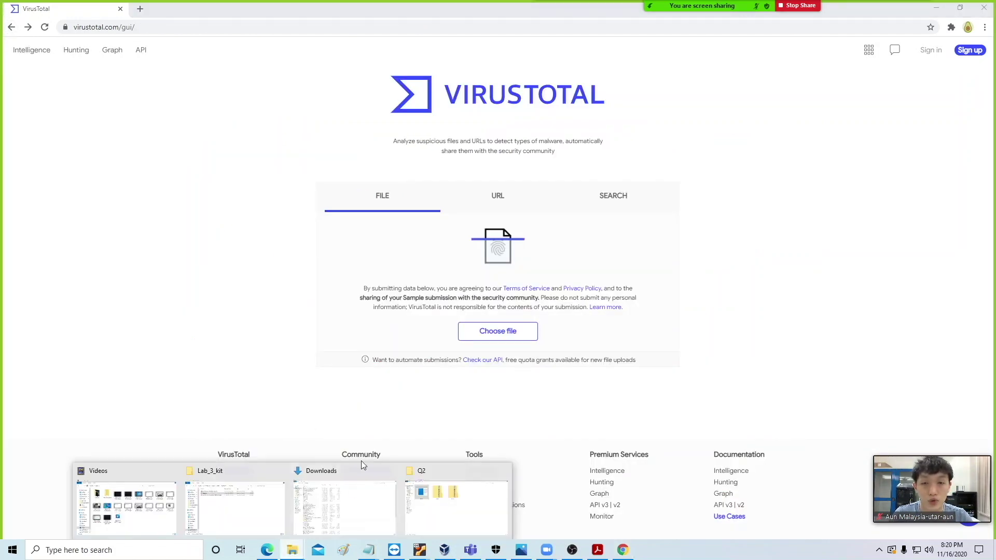
{"action": "left_click", "coordinate": [415, 485]}
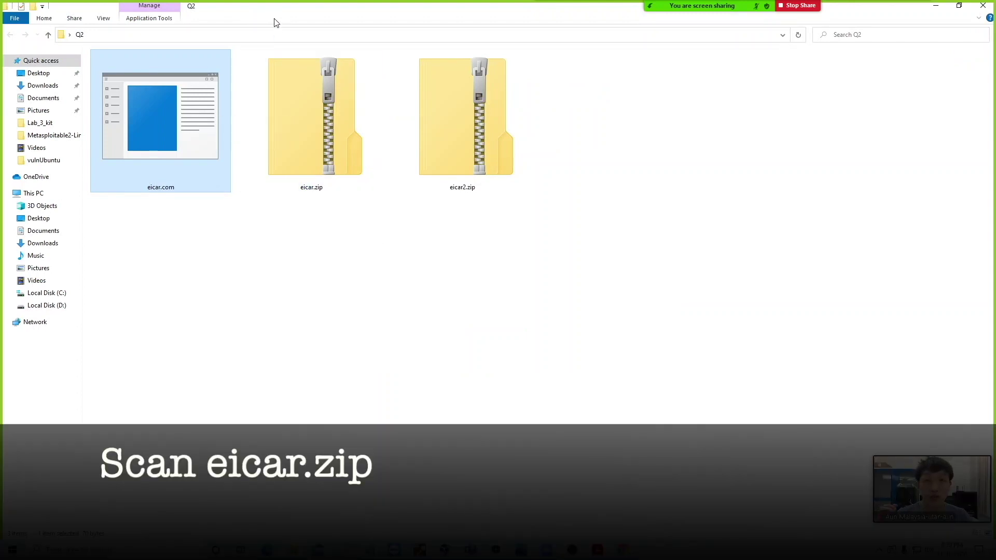
{"action": "key", "text": "alt+Tab"}
{"action": "left_click_drag", "start_coordinate": [224, 7], "coordinate": [627, 17]}
{"action": "left_click_drag", "start_coordinate": [343, 151], "coordinate": [568, 186]}
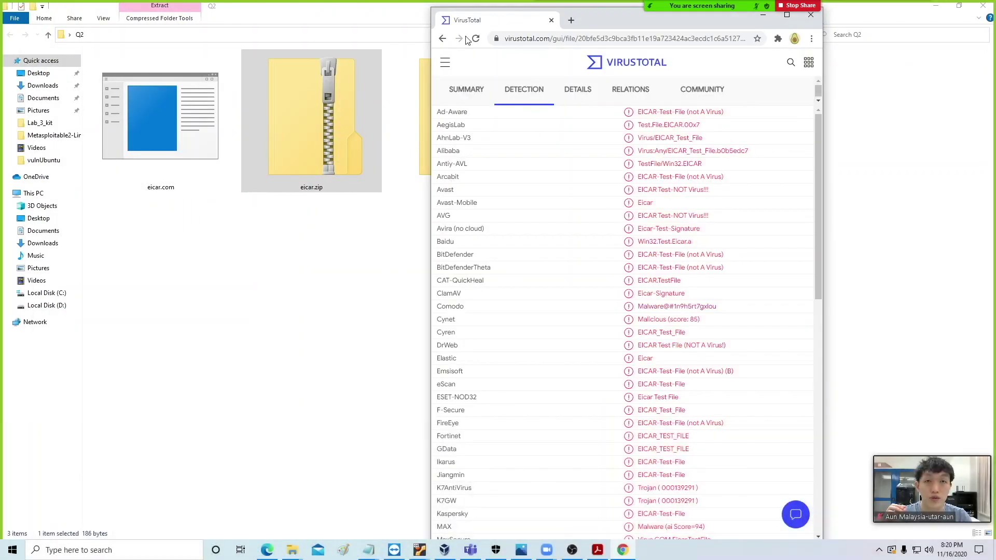
Review eicar.zip's 57/66 detections full-screen, then return to a smaller upload page
{"action": "left_click", "coordinate": [784, 15]}
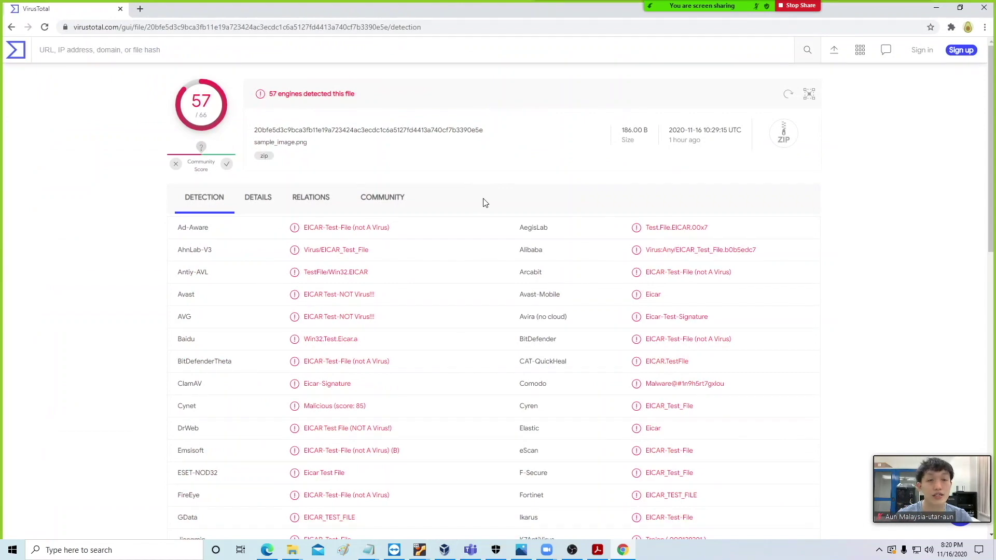
{"action": "scroll", "coordinate": [513, 236], "scroll_direction": "down", "scroll_amount": 4}
{"action": "scroll", "coordinate": [506, 267], "scroll_direction": "down", "scroll_amount": 7}
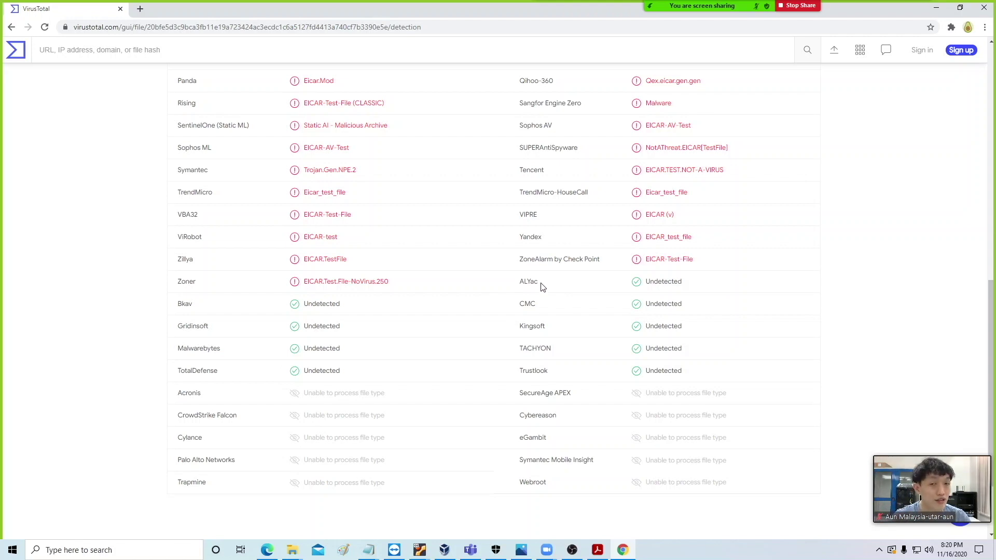
{"action": "mouse_move", "coordinate": [536, 289]}
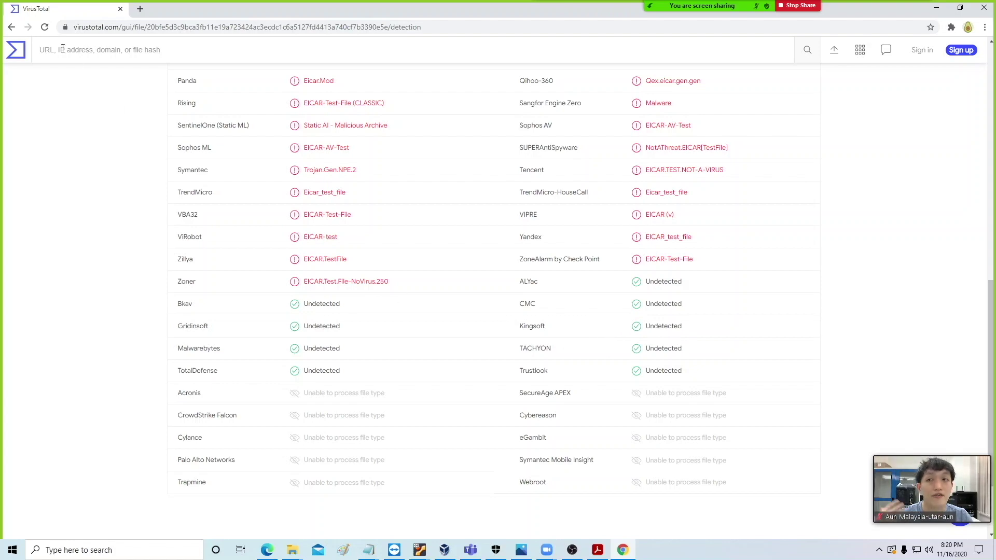
{"action": "left_click", "coordinate": [11, 29]}
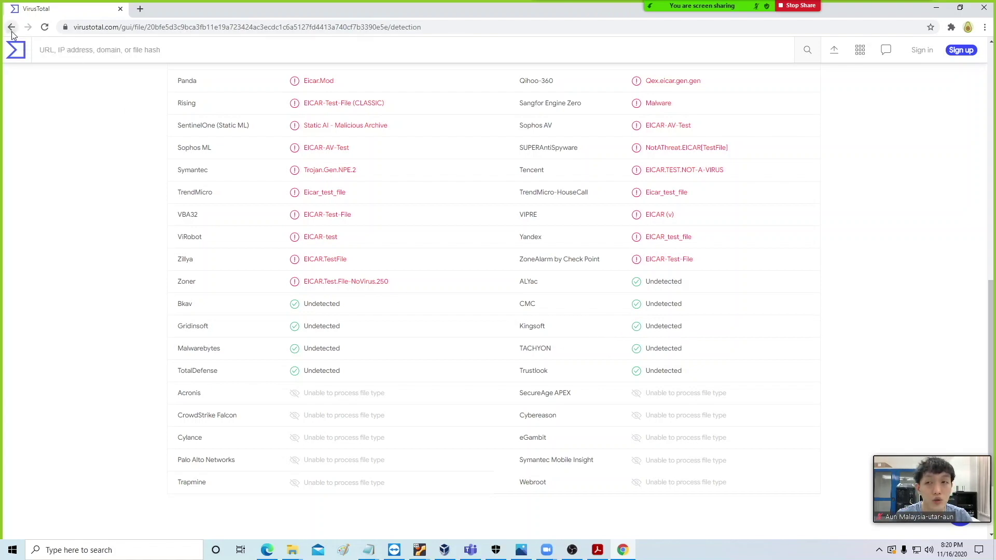
{"action": "left_click_drag", "start_coordinate": [228, 15], "coordinate": [741, 29]}
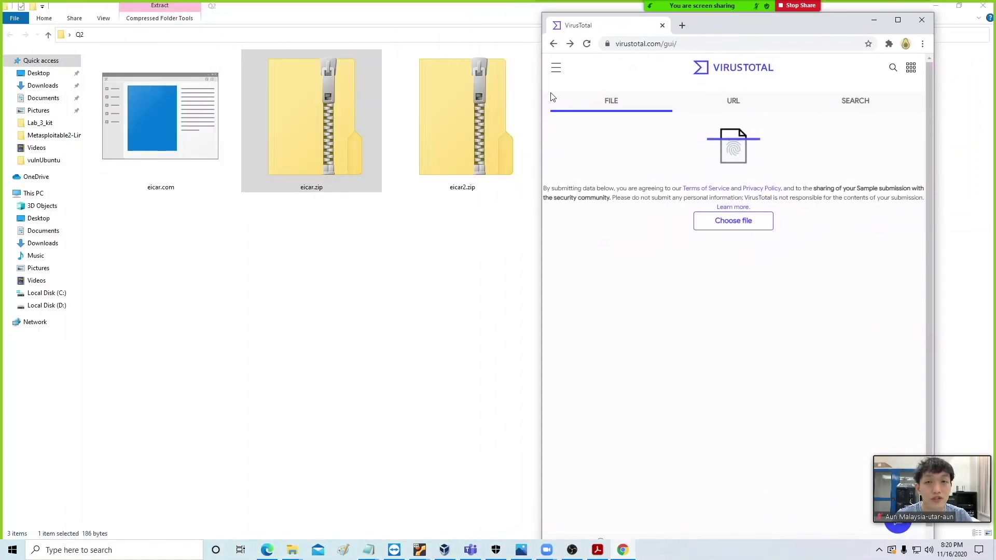
Drag eicar2.zip onto VirusTotal, then maximize and scroll its 53/64 detection report
{"action": "left_click", "coordinate": [459, 132]}
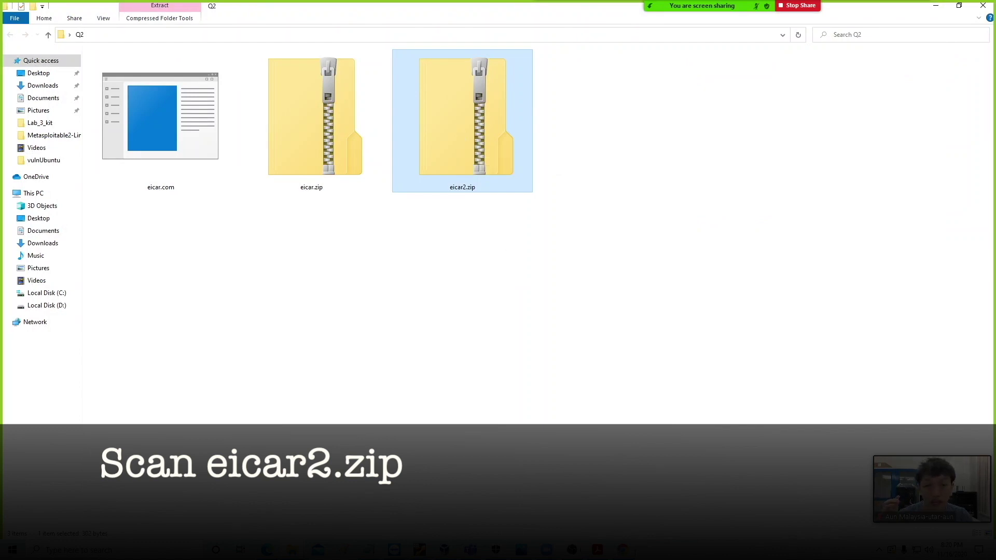
{"action": "key", "text": "alt+Tab"}
{"action": "left_click_drag", "start_coordinate": [461, 129], "coordinate": [742, 68]}
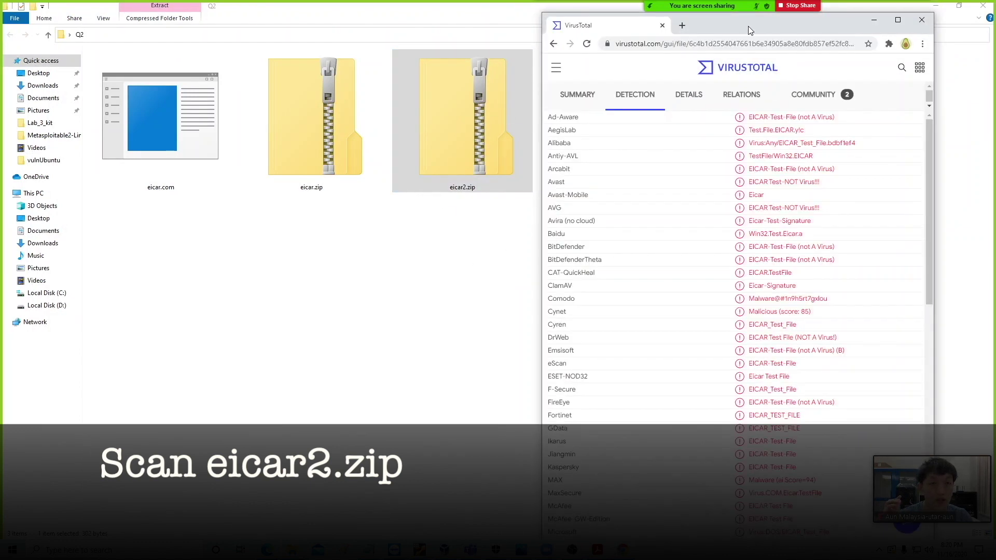
{"action": "left_click_drag", "start_coordinate": [742, 25], "coordinate": [451, 25]}
{"action": "left_click", "coordinate": [608, 19]}
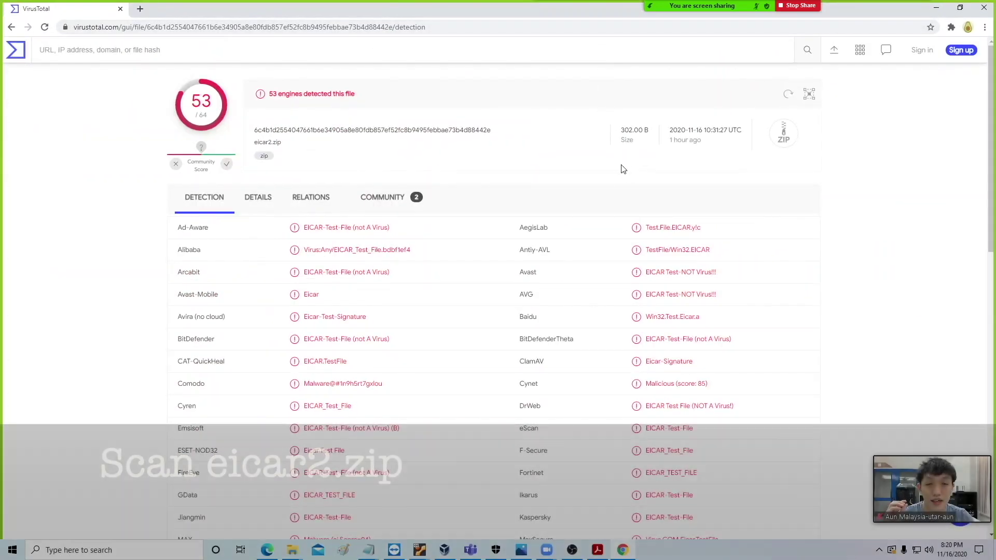
{"action": "scroll", "coordinate": [732, 327], "scroll_direction": "down", "scroll_amount": 4}
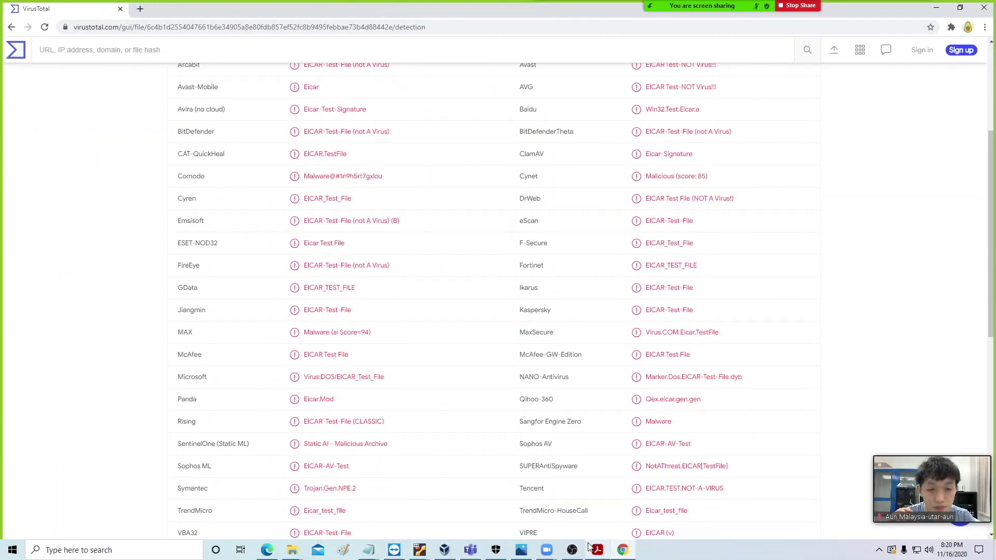
{"action": "scroll", "coordinate": [784, 213], "scroll_direction": "down", "scroll_amount": 2}
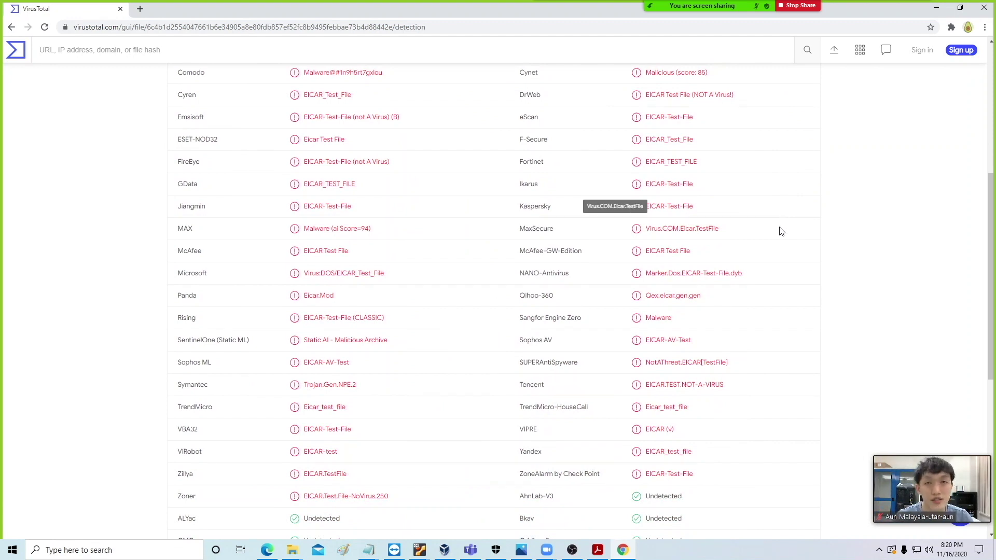
{"action": "scroll", "coordinate": [799, 238], "scroll_direction": "down", "scroll_amount": 3}
{"action": "scroll", "coordinate": [801, 242], "scroll_direction": "down", "scroll_amount": 2}
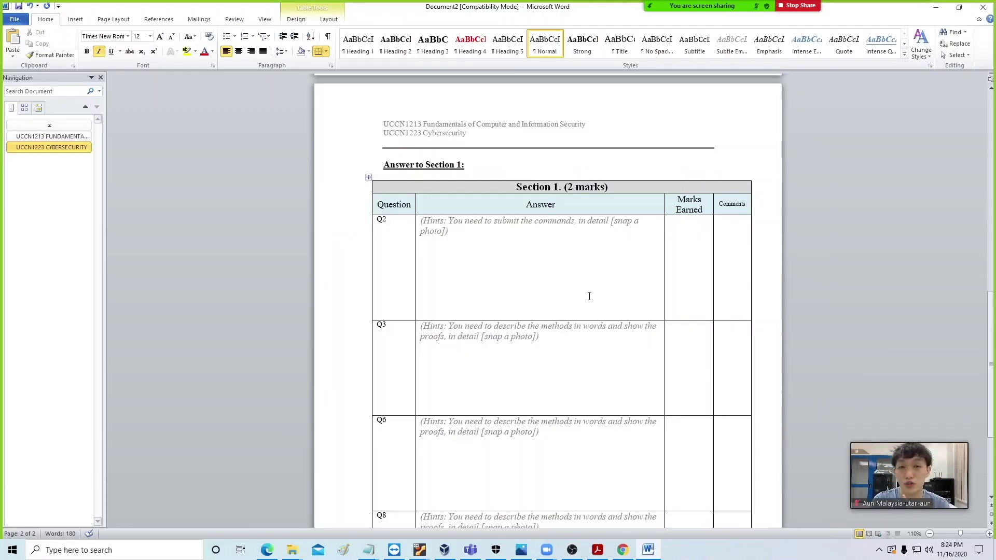
Insert a 4x5 table into the Q2 answer cell, then return to the eicar2.zip report
{"action": "left_click", "coordinate": [75, 19]}
{"action": "left_click", "coordinate": [82, 42]}
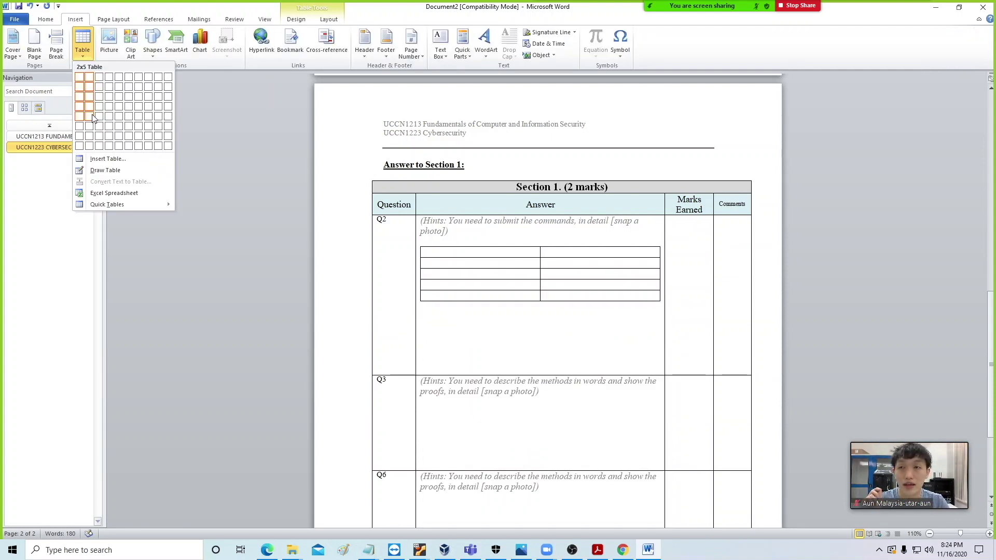
{"action": "left_click", "coordinate": [110, 118]}
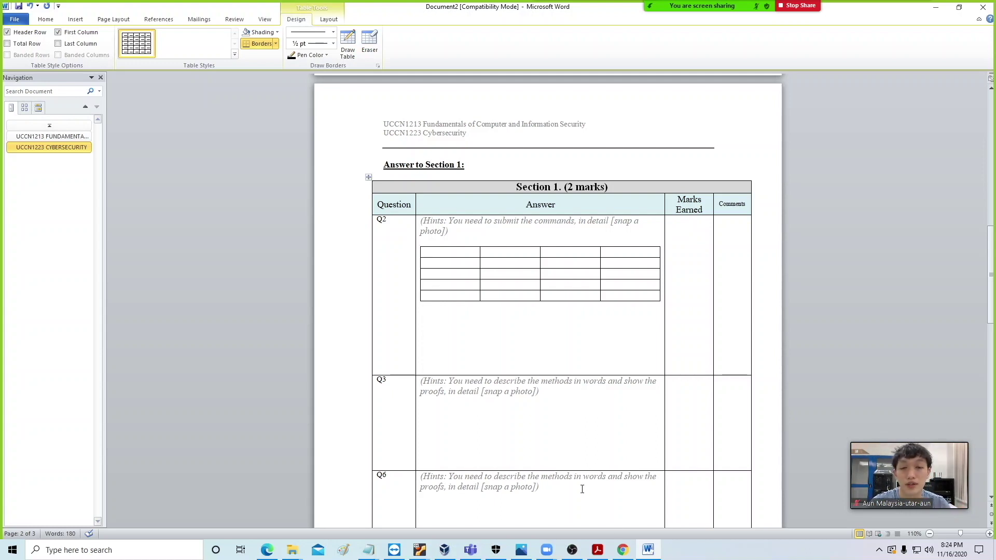
{"action": "left_click", "coordinate": [623, 550]}
{"action": "scroll", "coordinate": [291, 241], "scroll_direction": "up", "scroll_amount": 15}
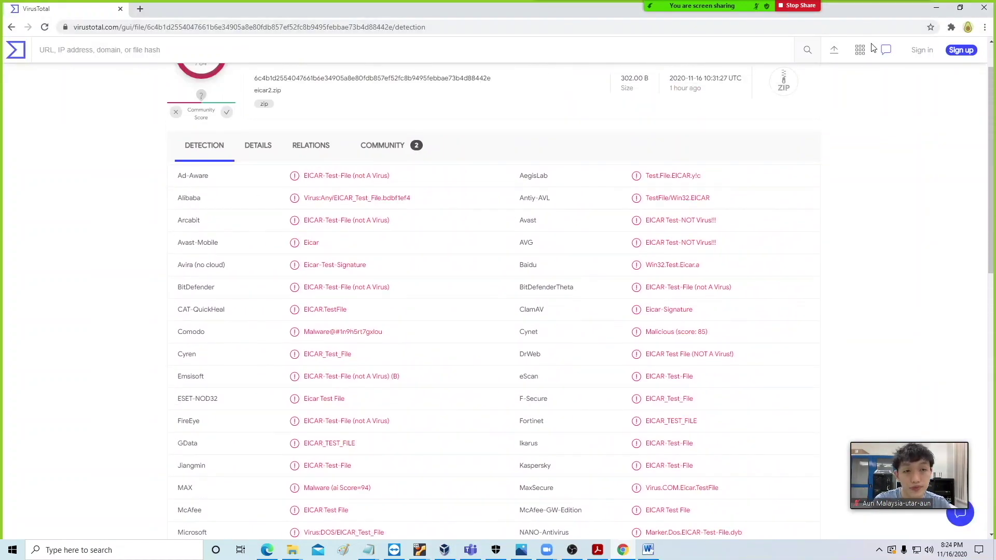
Enter the first engine names, Avast and Avira, in the table's first column
{"action": "mouse_move", "coordinate": [195, 182]}
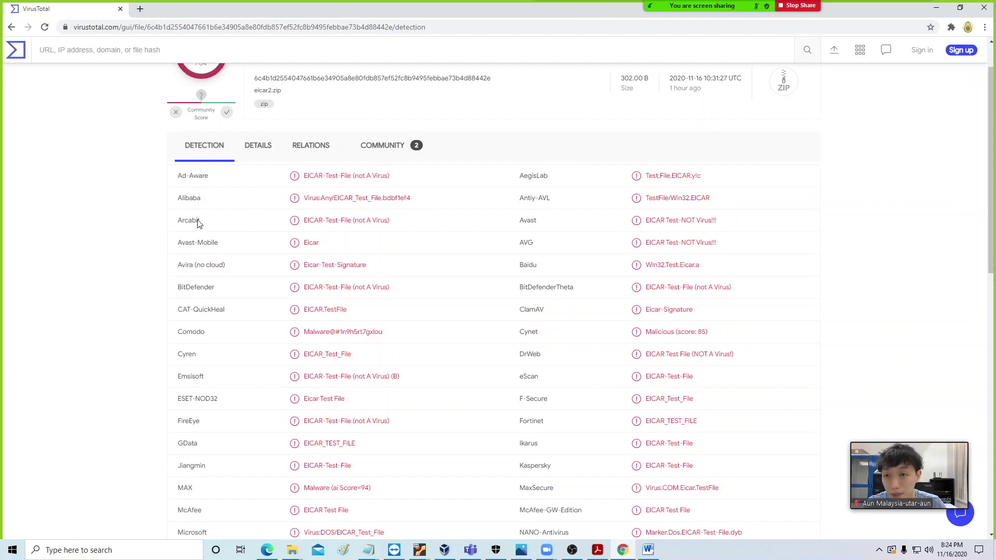
{"action": "mouse_move", "coordinate": [197, 222]}
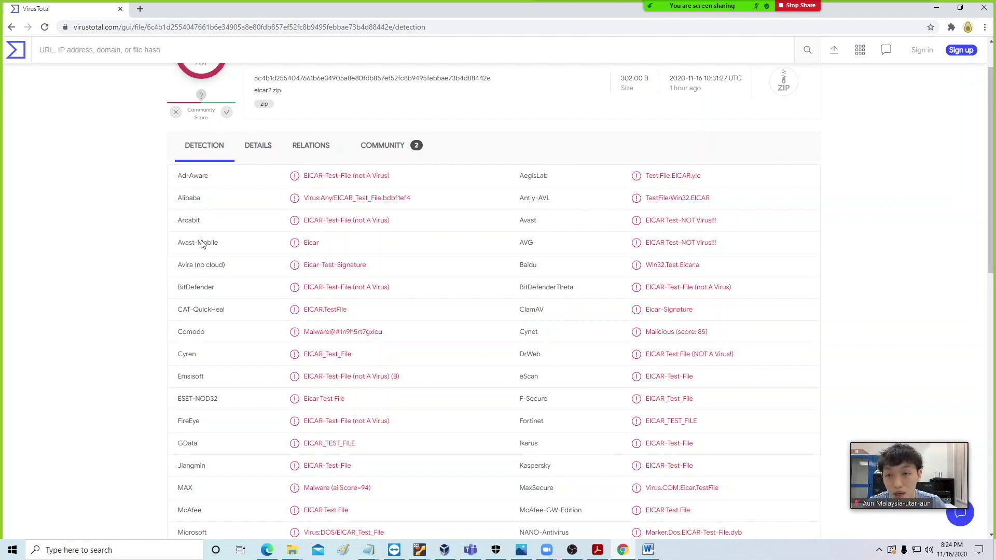
{"action": "left_click", "coordinate": [648, 550]}
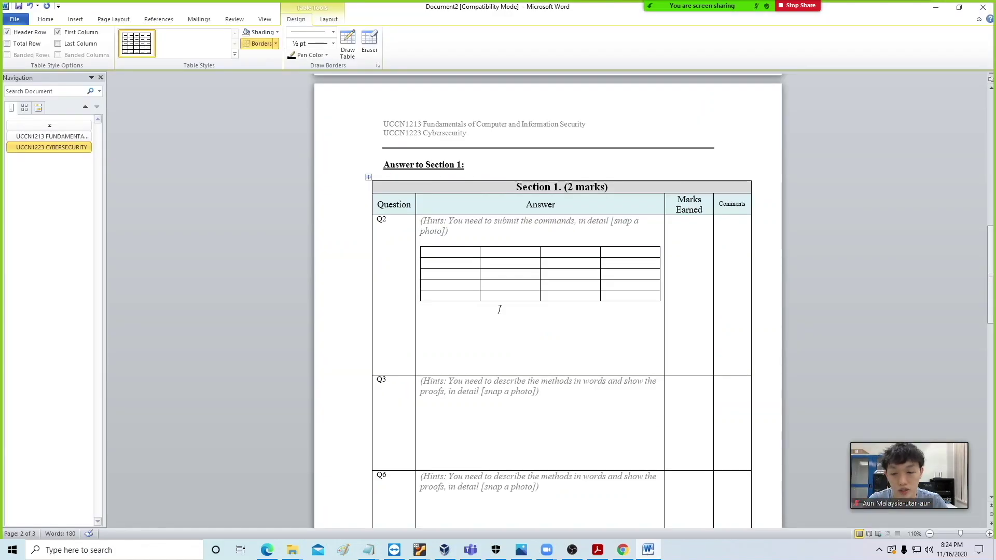
{"action": "left_click", "coordinate": [440, 252]}
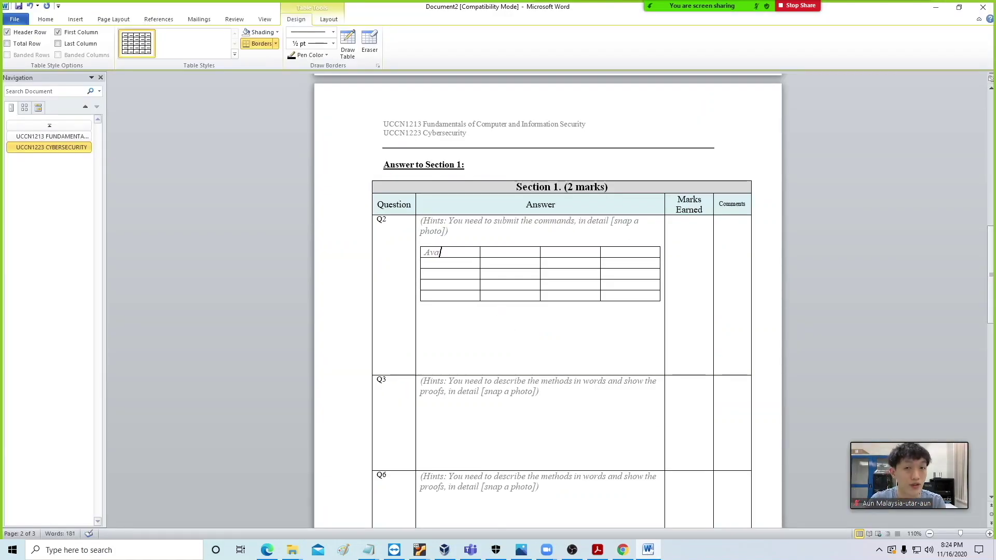
{"action": "type", "text": "st"}
{"action": "key", "text": "alt+Tab"}
{"action": "key", "text": "Escape"}
{"action": "left_click", "coordinate": [455, 267]}
{"action": "type", "text": "Avira"}
{"action": "key", "text": "alt+Tab"}
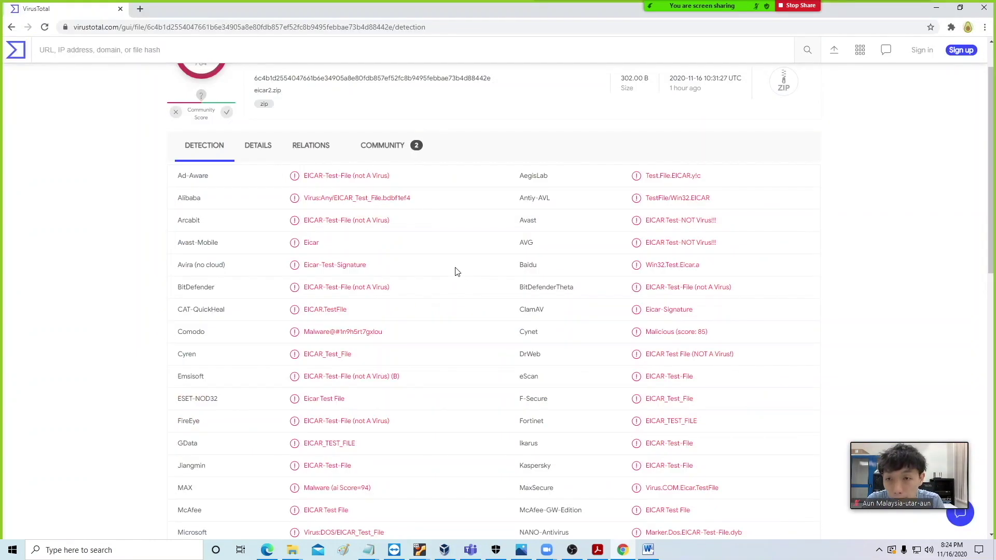
{"action": "key", "text": "alt+Tab"}
Continue the engine column with Arcabit and Bit Defender, cross-checking VirusTotal's list
{"action": "type", "text": "st"}
{"action": "key", "text": "Down"}
{"action": "type", "text": "Arcabit"}
{"action": "key", "text": "alt+Tab"}
{"action": "key", "text": "Escape"}
{"action": "key", "text": "Down"}
{"action": "type", "text": "AV"}
{"action": "key", "text": "alt+Tab"}
{"action": "key", "text": "alt+Tab"}
{"action": "key", "text": "Down"}
{"action": "type", "text": "Bit Defender"}
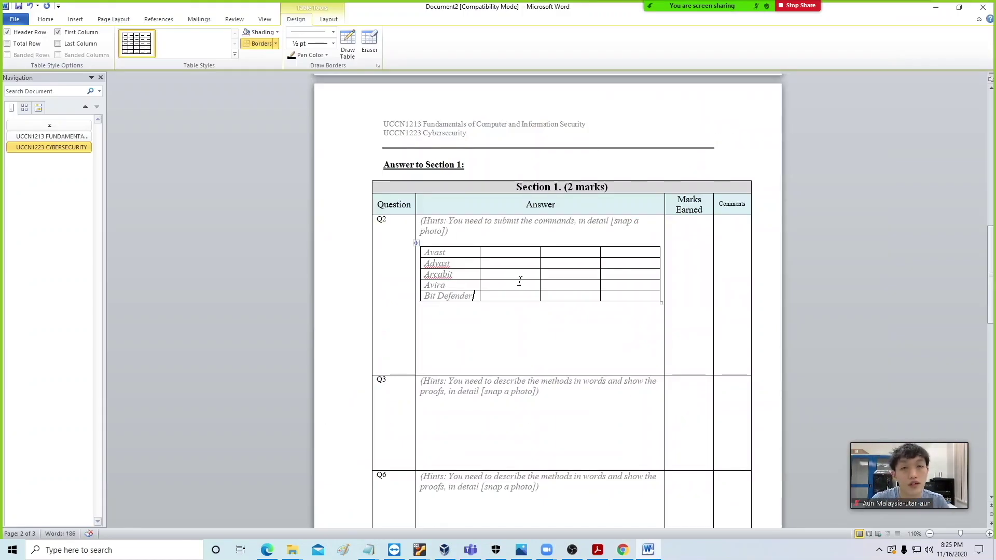
{"action": "left_click", "coordinate": [506, 253]}
{"action": "key", "text": "alt+Tab"}
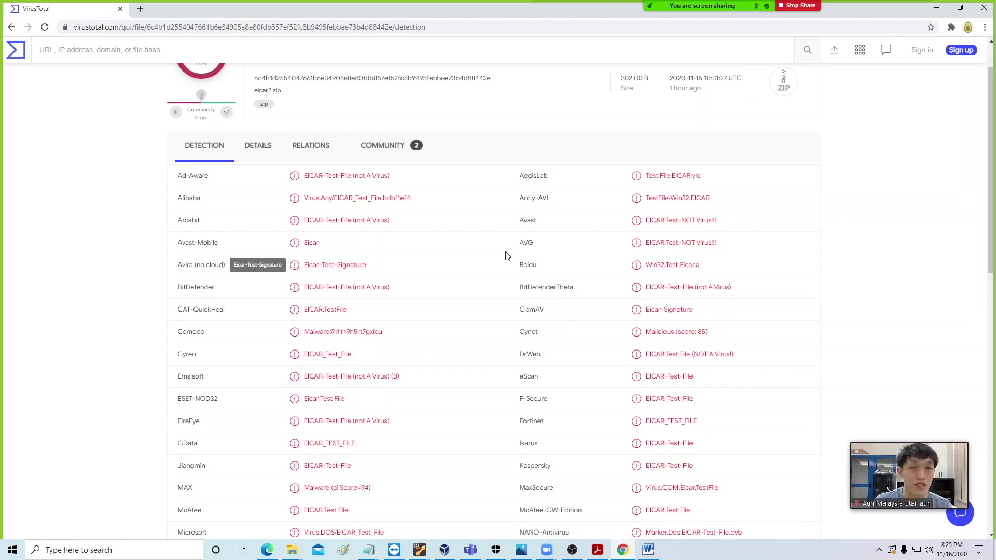
Add the legend '✓ means detected' and 'X means not detected' under the Word engine table
{"action": "key", "text": "alt+Tab"}
{"action": "type", "text": "✓"}
{"action": "type", "text": "means"}
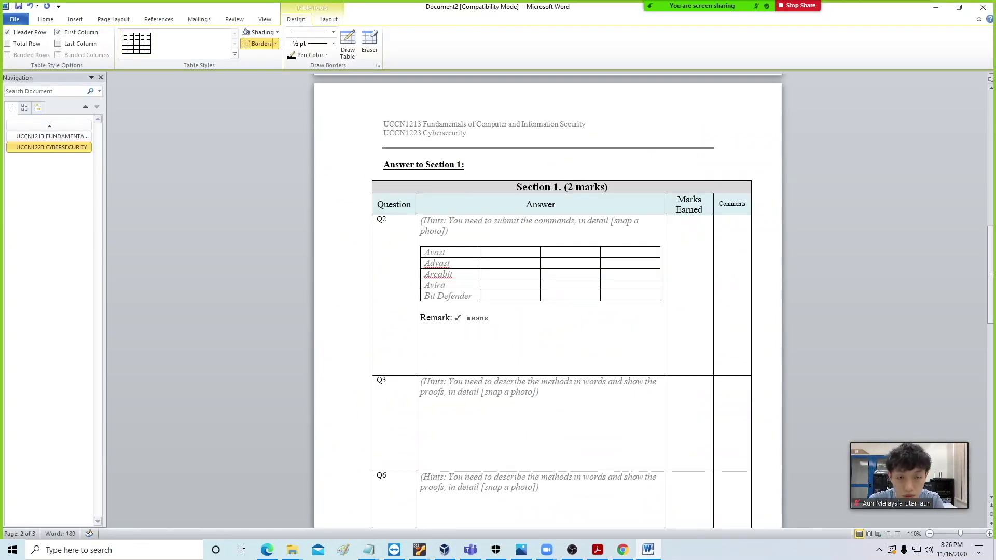
{"action": "type", "text": " detected"}
{"action": "key", "text": "Return"}
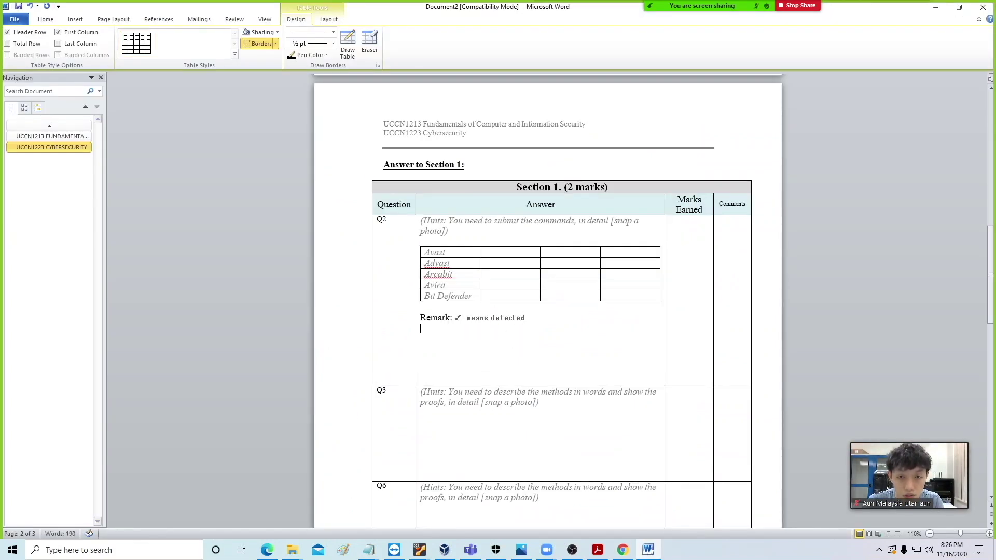
{"action": "type", "text": "X mean"}
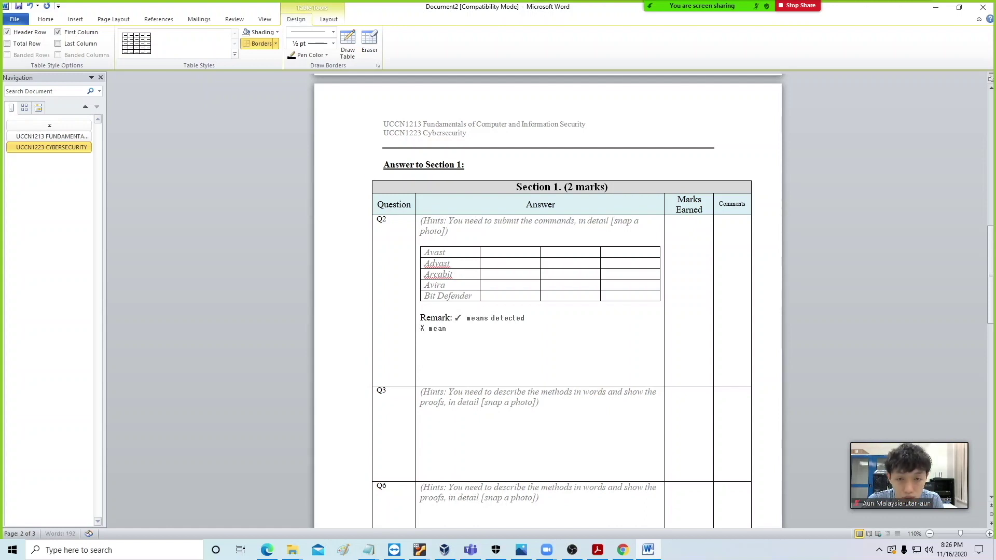
{"action": "type", "text": "s not detected"}
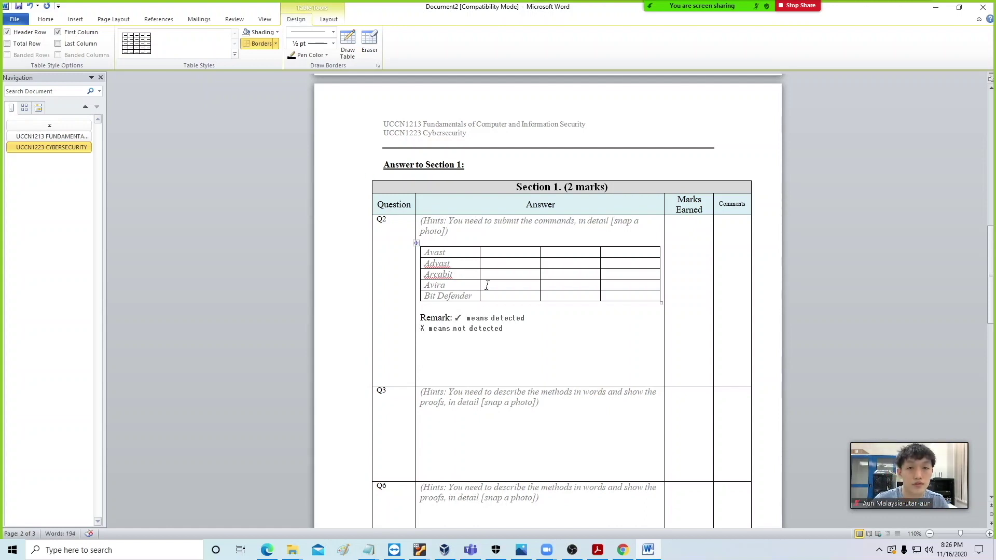
{"action": "key", "text": "alt+Tab"}
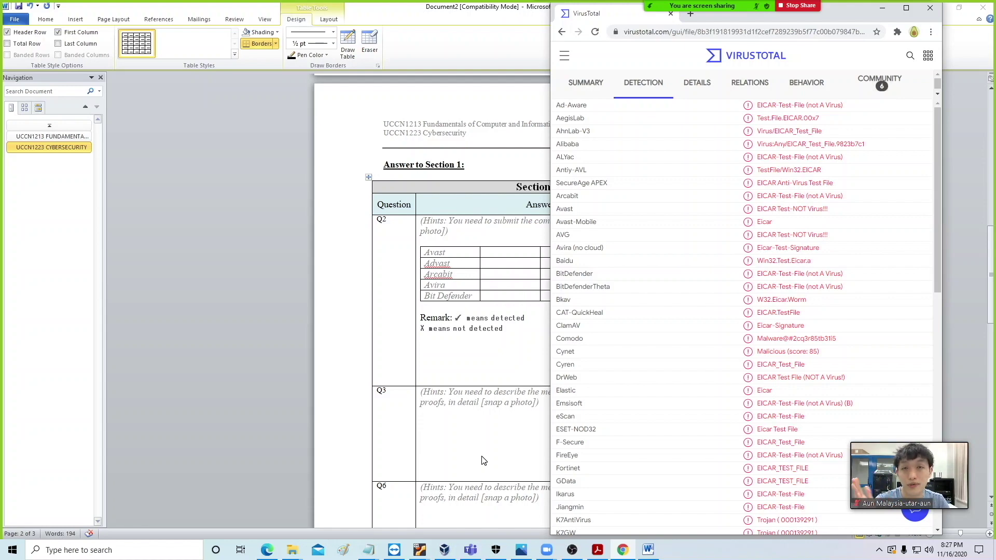
Upload eicar.com from the Q2 folder to VirusTotal for scanning
{"action": "left_click", "coordinate": [292, 549]}
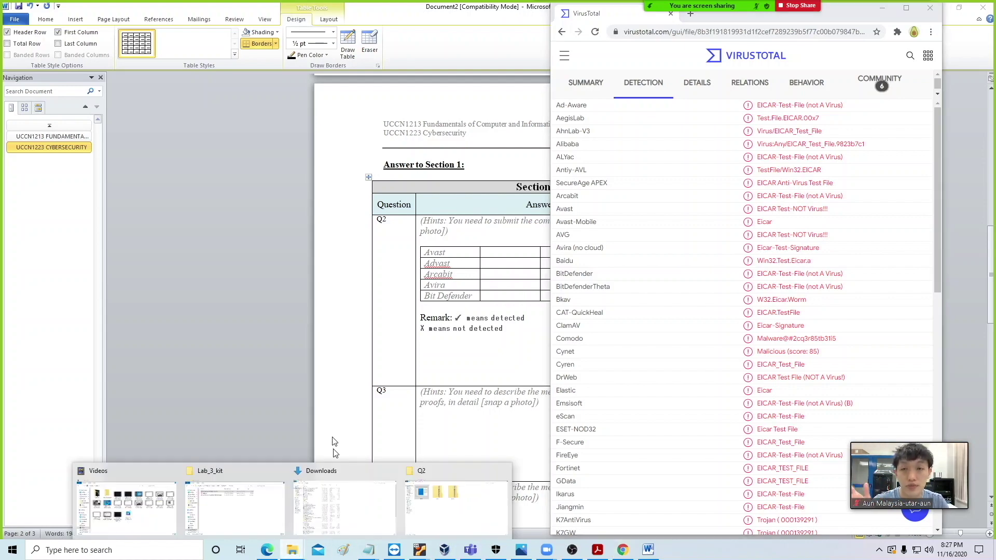
{"action": "left_click", "coordinate": [452, 500]}
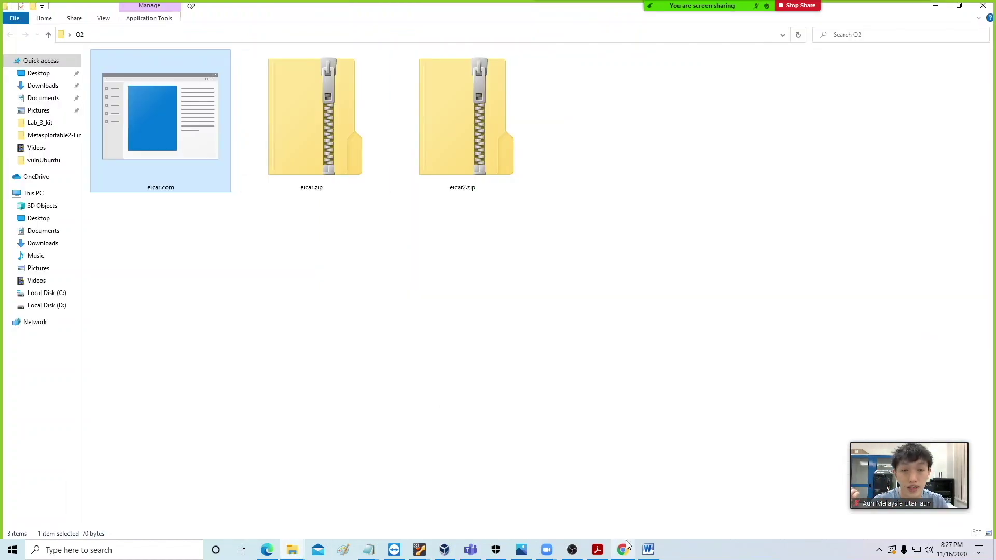
{"action": "left_click", "coordinate": [623, 550]}
{"action": "left_click_drag", "start_coordinate": [186, 163], "coordinate": [721, 347]}
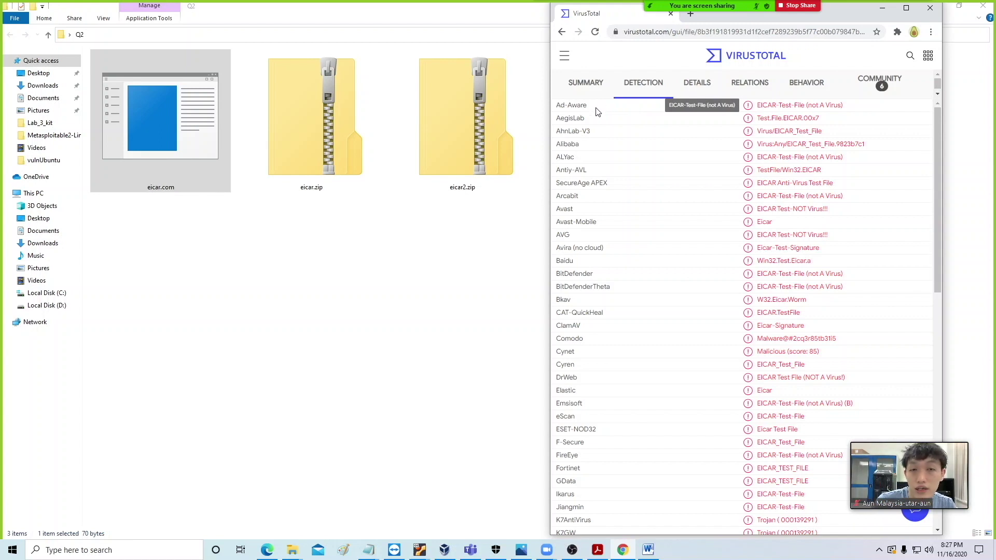
Paste a ✓ into the second-column cell for Avast, Advast, Arcabit, Avira and Bit Defender
{"action": "left_click", "coordinate": [639, 546]}
{"action": "left_click", "coordinate": [490, 252]}
{"action": "type", "text": "✓"}
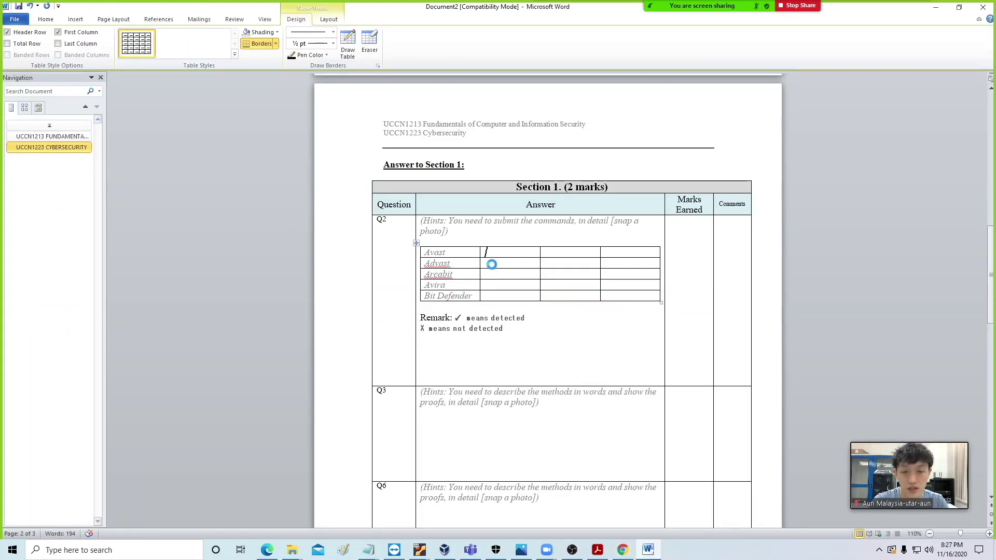
{"action": "left_click", "coordinate": [491, 263]}
{"action": "type", "text": "✓"}
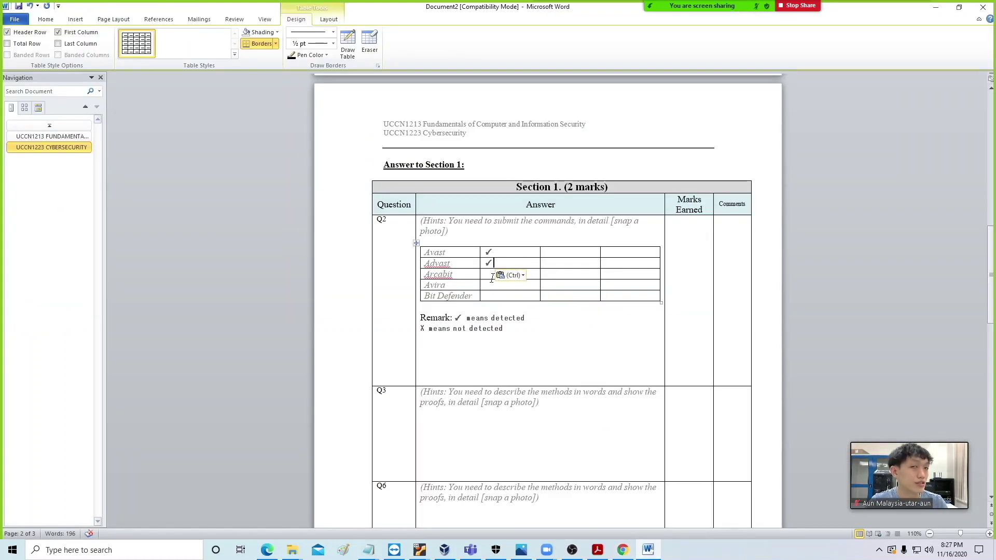
{"action": "key", "text": "Escape"}
{"action": "left_click", "coordinate": [488, 274]}
{"action": "type", "text": "✓"}
{"action": "left_click", "coordinate": [488, 285]}
{"action": "type", "text": "✓"}
{"action": "left_click", "coordinate": [489, 296]}
{"action": "type", "text": "✓"}
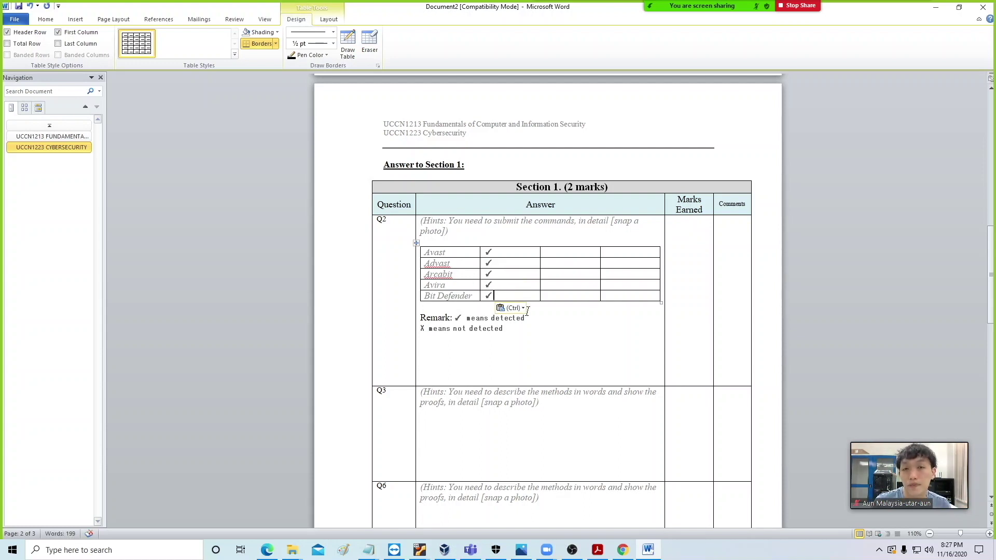
{"action": "key", "text": "alt+Tab"}
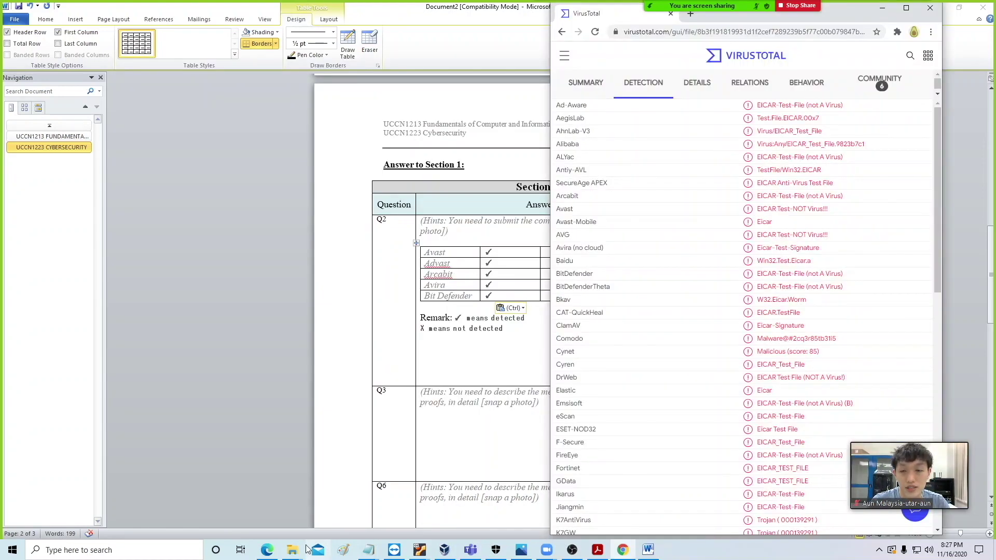
Upload eicar.zip from the Q2 folder to VirusTotal for scanning
{"action": "mouse_move", "coordinate": [293, 549]}
{"action": "left_click", "coordinate": [436, 490]}
{"action": "left_click", "coordinate": [317, 167]}
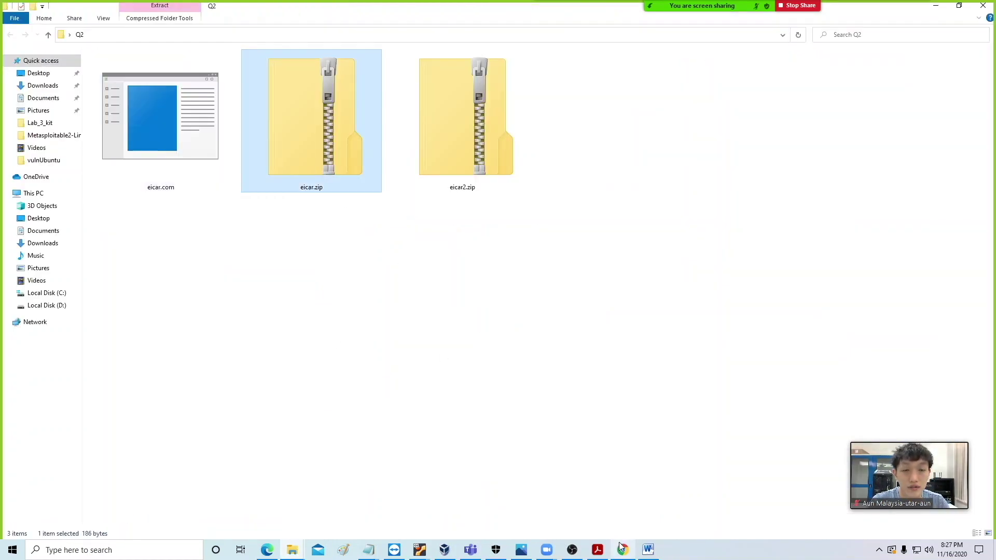
{"action": "left_click", "coordinate": [623, 550]}
{"action": "left_click_drag", "start_coordinate": [350, 191], "coordinate": [677, 241]}
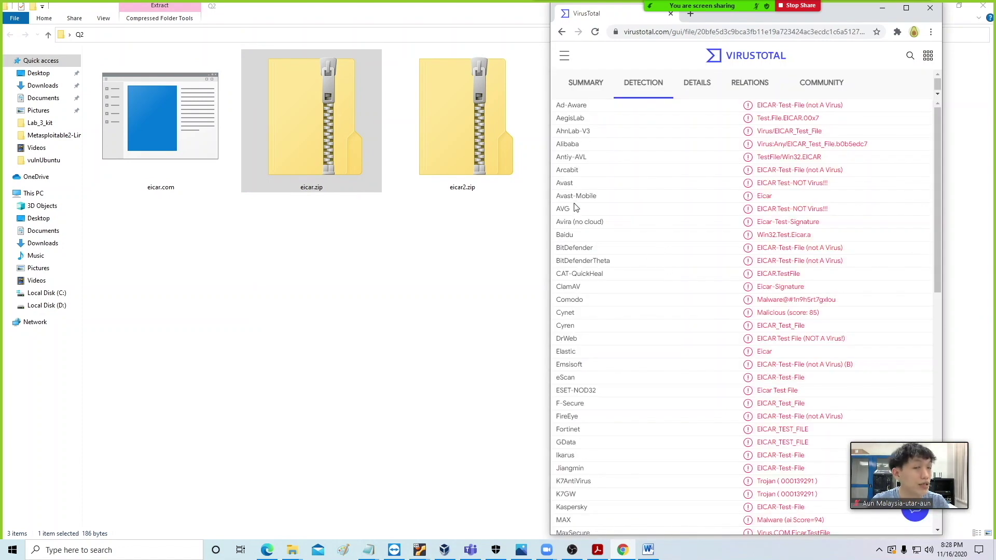
Paste a ✓ into the third-column cells for Avast through Bit Defender in Word
{"action": "key", "text": "alt+Tab"}
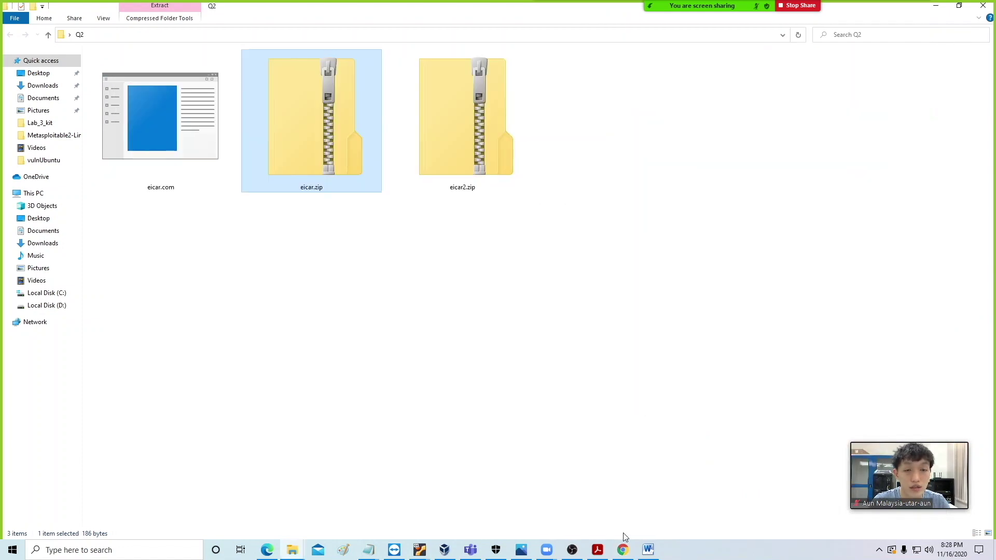
{"action": "left_click", "coordinate": [648, 550]}
{"action": "left_click", "coordinate": [555, 254]}
{"action": "type", "text": "✓"}
{"action": "left_click", "coordinate": [551, 264]}
{"action": "type", "text": "✓"}
{"action": "left_click", "coordinate": [548, 275]}
{"action": "type", "text": "✓"}
{"action": "left_click", "coordinate": [547, 287]}
{"action": "key", "text": "ctrl+v"}
{"action": "left_click", "coordinate": [549, 297]}
{"action": "key", "text": "ctrl+v"}
Upload eicar2.zip to VirusTotal for scanning
{"action": "key", "text": "alt+Tab"}
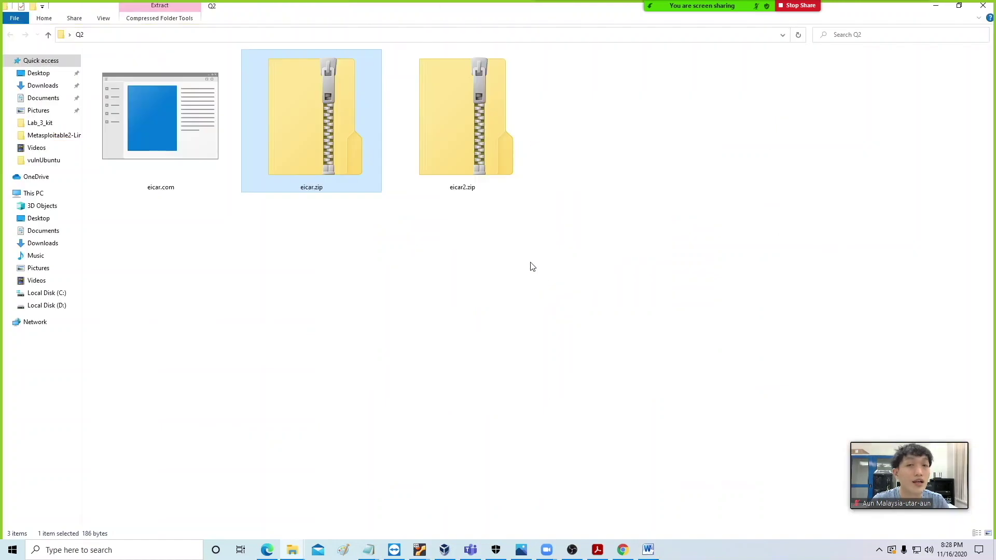
{"action": "left_click", "coordinate": [623, 550]}
{"action": "left_click_drag", "start_coordinate": [466, 119], "coordinate": [651, 196]}
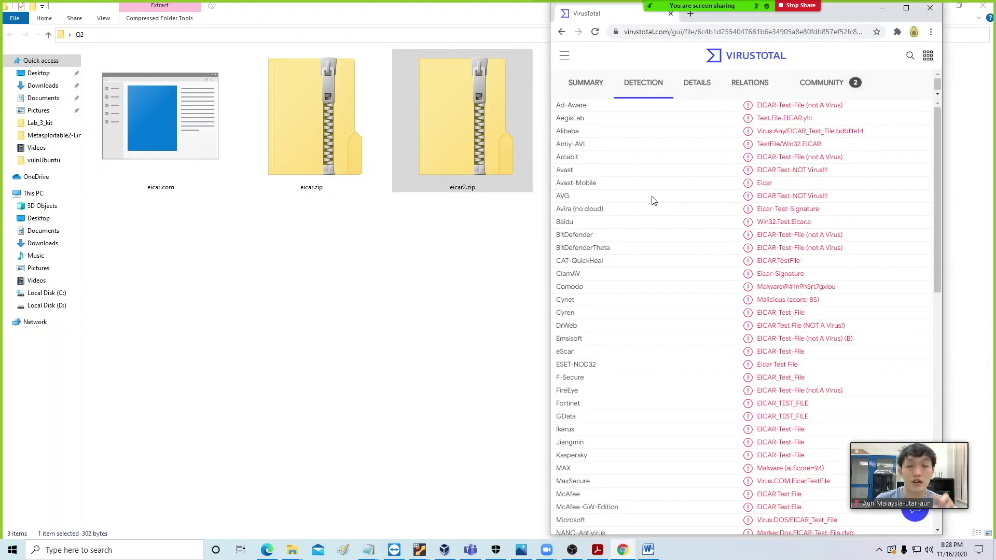
Paste a ✓ into the fourth-column cell for all five engines, Avast through Bit Defender
{"action": "key", "text": "alt+Tab"}
{"action": "key", "text": "alt+Tab"}
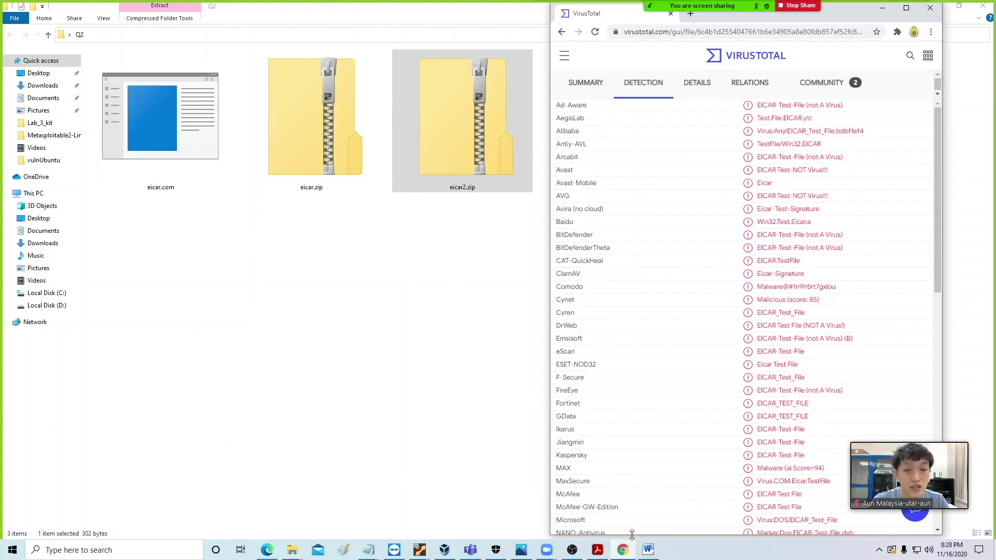
{"action": "left_click", "coordinate": [648, 550]}
{"action": "left_click", "coordinate": [609, 253]}
{"action": "type", "text": "✓"}
{"action": "left_click", "coordinate": [609, 264]}
{"action": "type", "text": "✓"}
{"action": "left_click", "coordinate": [609, 275]}
{"action": "type", "text": "✓"}
{"action": "left_click", "coordinate": [609, 286]}
{"action": "type", "text": "✓"}
{"action": "left_click", "coordinate": [609, 296]}
{"action": "type", "text": "✓"}
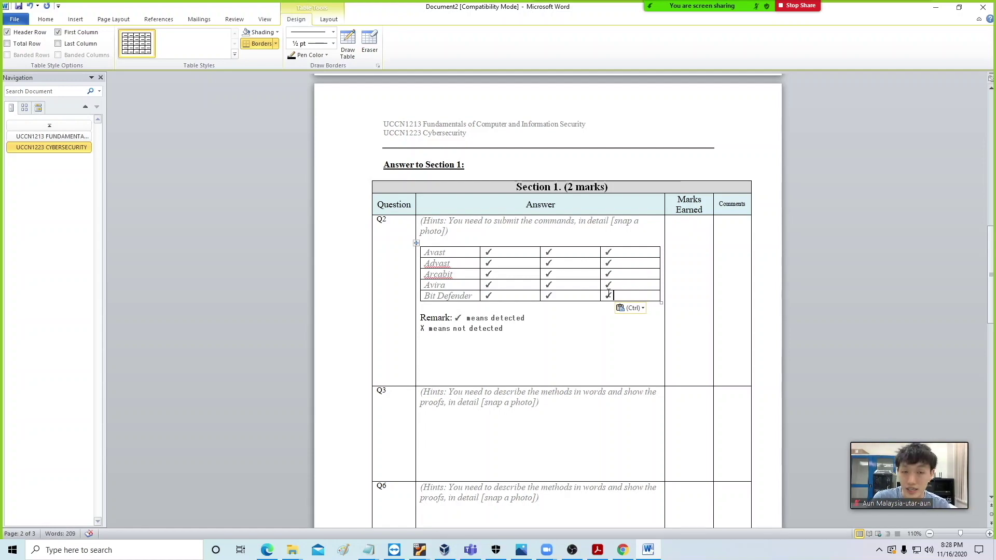
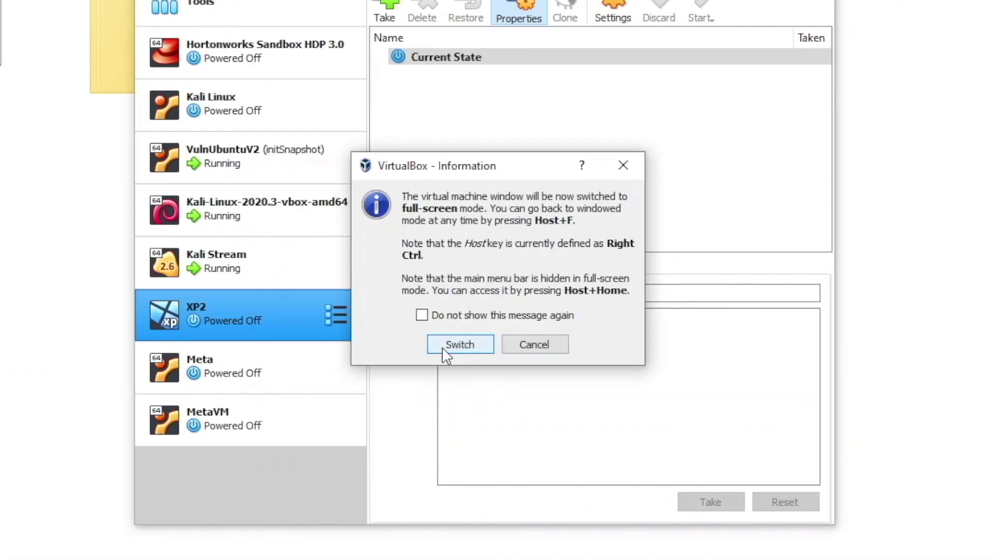
Run the XP2 virtual machine full-screen and let it boot to the Windows XP logon screen
{"action": "left_click", "coordinate": [444, 350]}
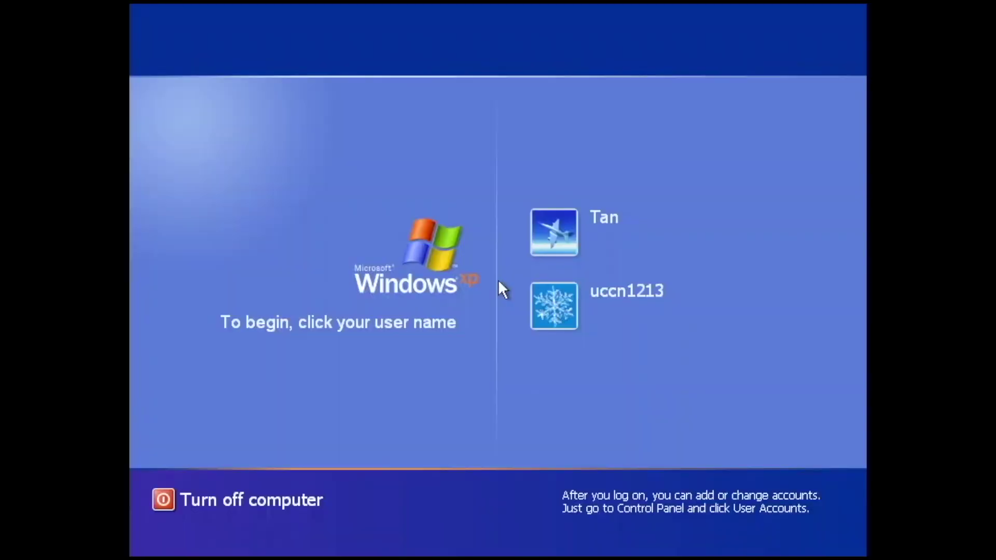
Log on to the first Windows XP user account and wait for the desktop
{"action": "left_click", "coordinate": [560, 232]}
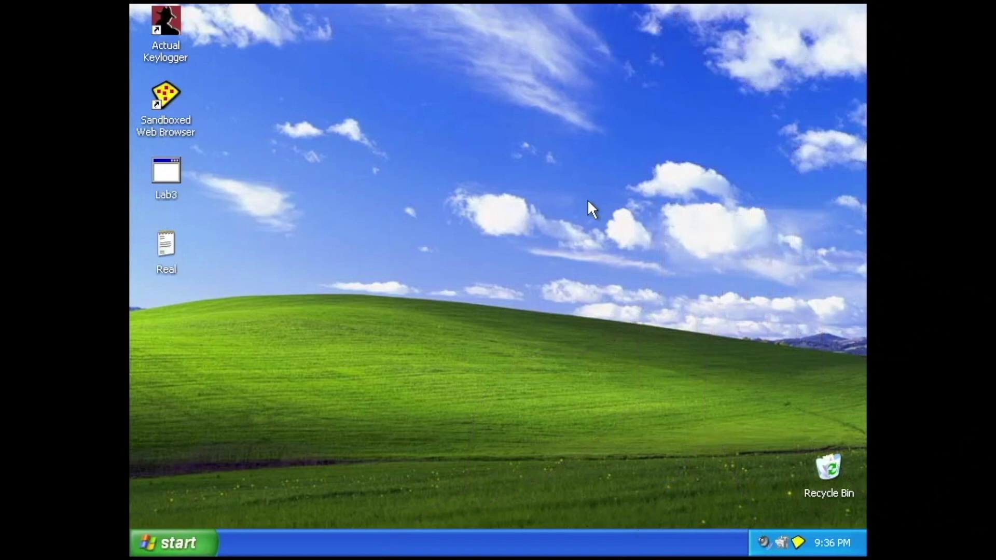
Launch Actual Keylogger, dismiss the unregistered-version warning, and clear all logs to 0 records
{"action": "double_click", "coordinate": [170, 50]}
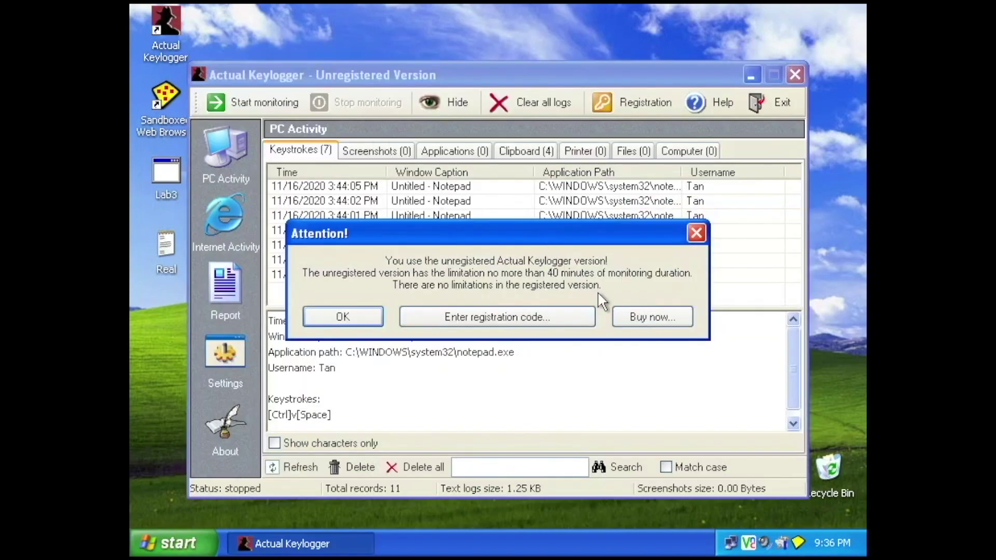
{"action": "left_click", "coordinate": [694, 235]}
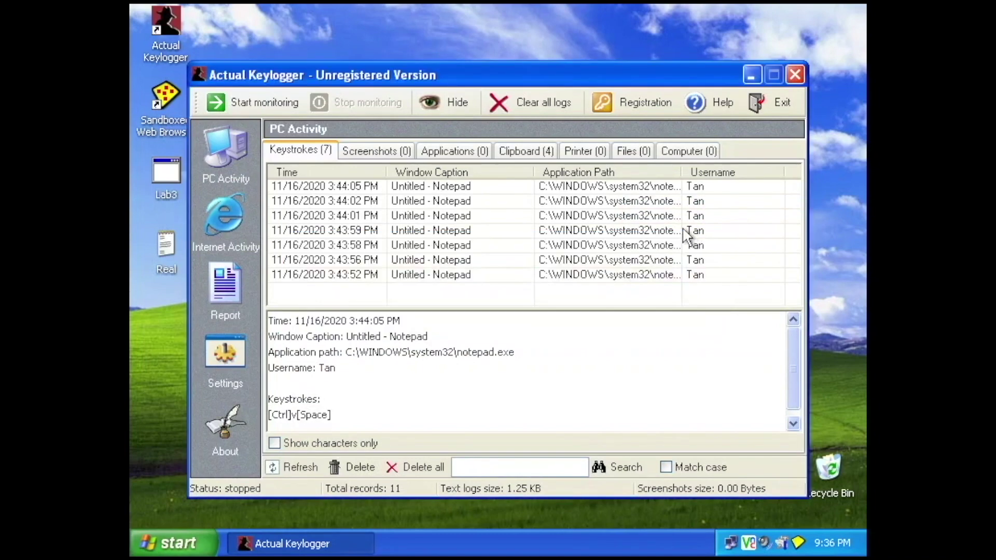
{"action": "left_click", "coordinate": [471, 308]}
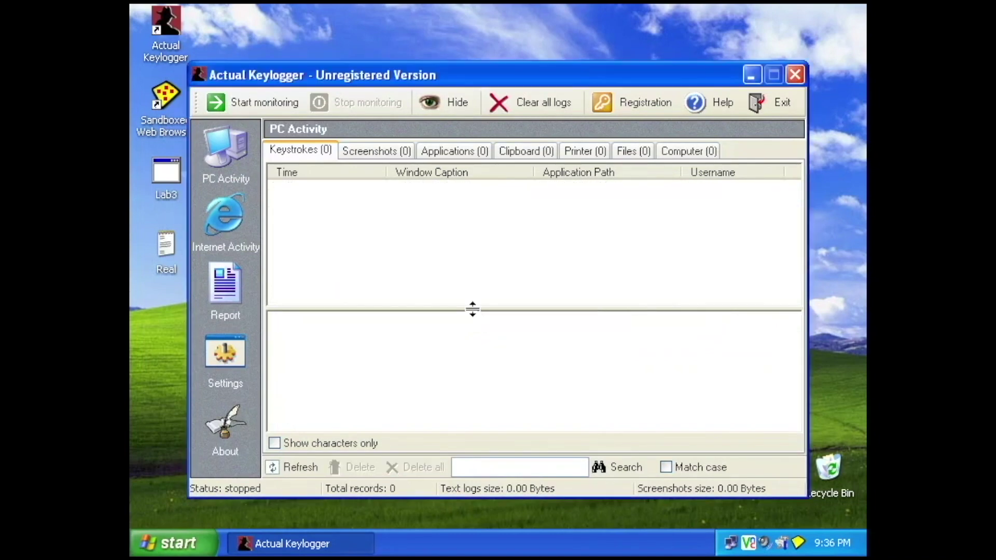
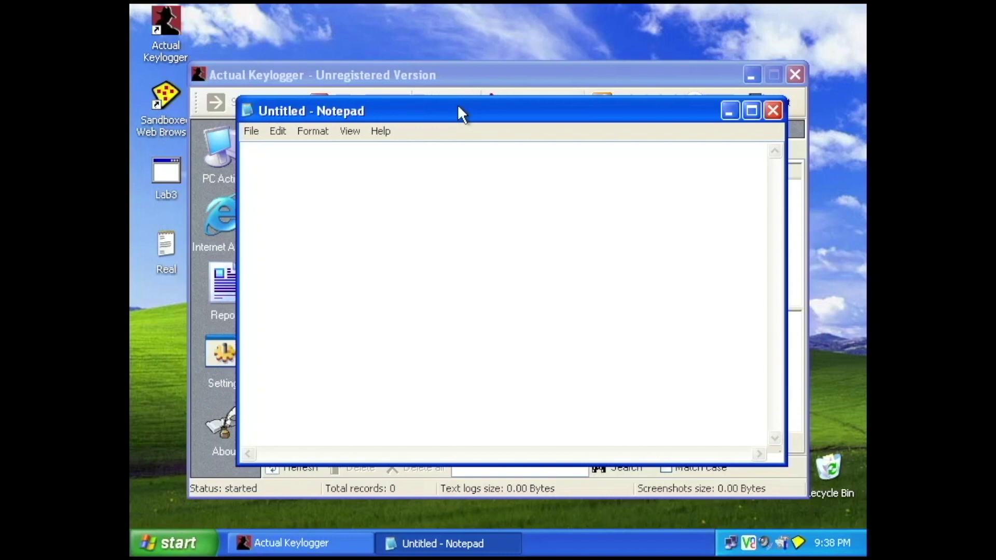
Type 'Happy 2nite? I pick u up!' into the untitled Notepad document
{"action": "type", "text": "Happy 2nite? "}
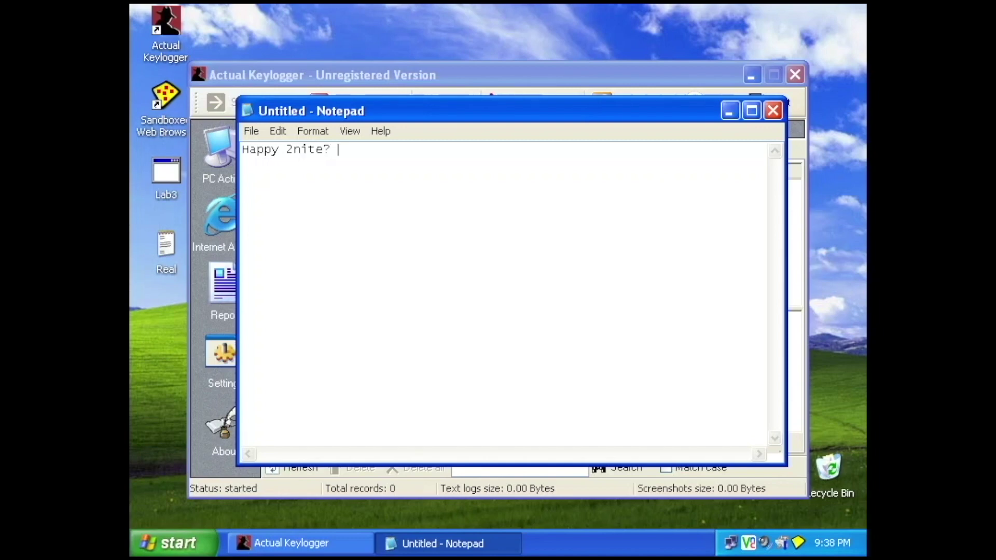
{"action": "type", "text": "I pick u up!"}
Stop keylogger monitoring and view the Notepad keystroke record showing 'Happy 2nite? I pick u up!'
{"action": "left_click", "coordinate": [730, 111]}
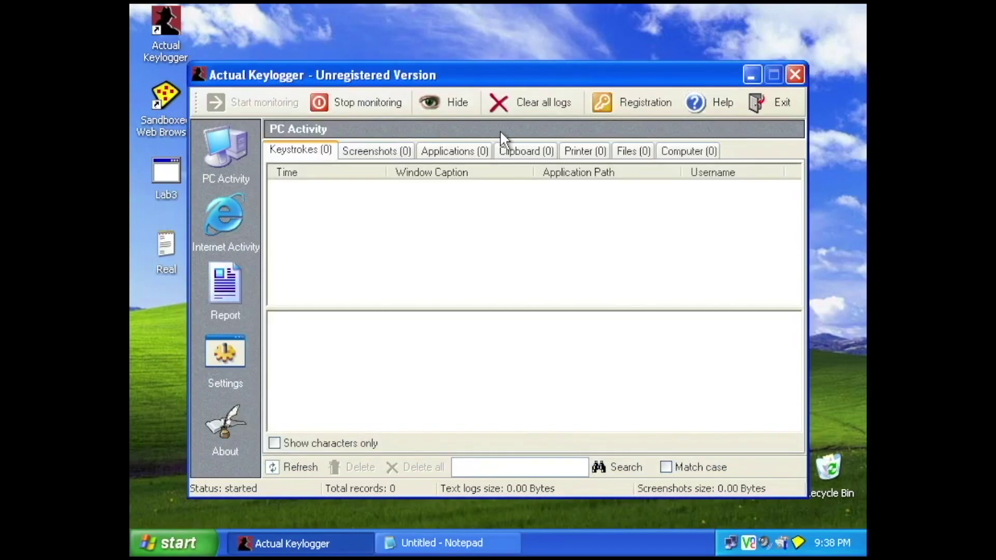
{"action": "left_click", "coordinate": [389, 109]}
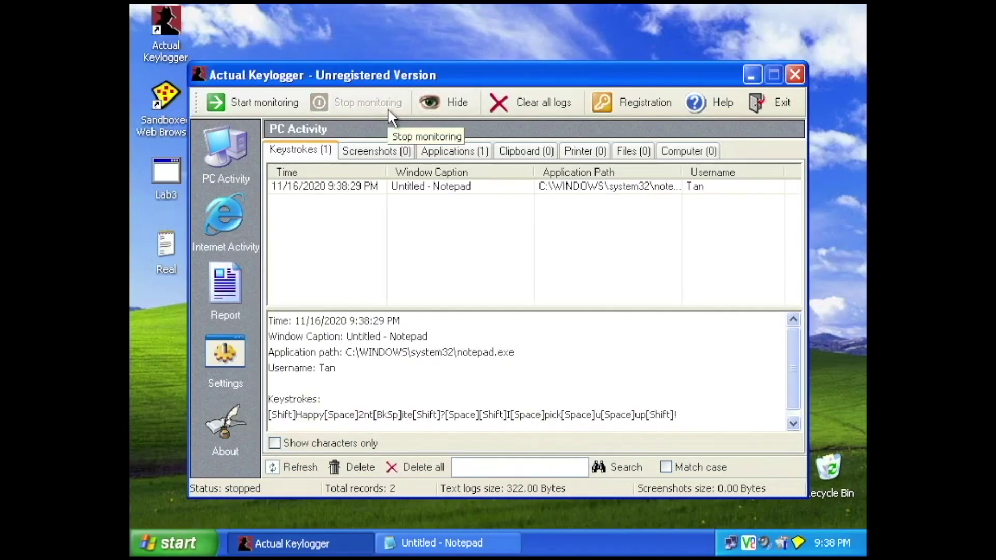
{"action": "left_click_drag", "start_coordinate": [410, 73], "coordinate": [416, 52]}
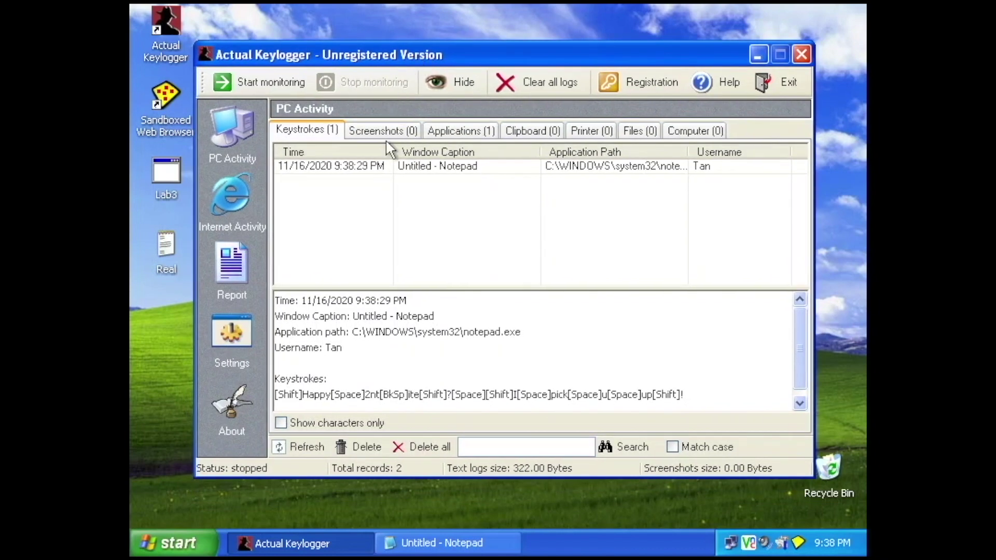
{"action": "left_click", "coordinate": [377, 165]}
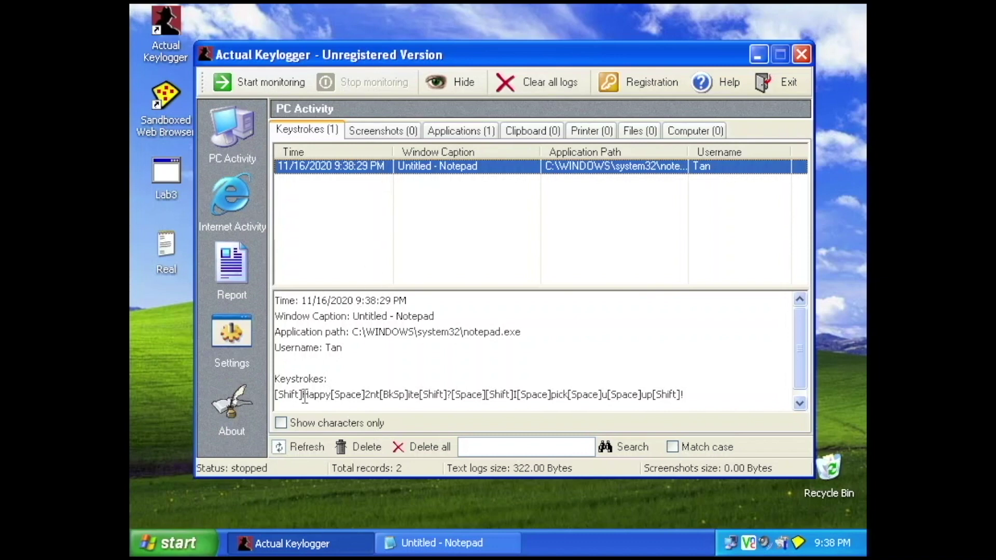
{"action": "left_click_drag", "start_coordinate": [318, 395], "coordinate": [694, 395]}
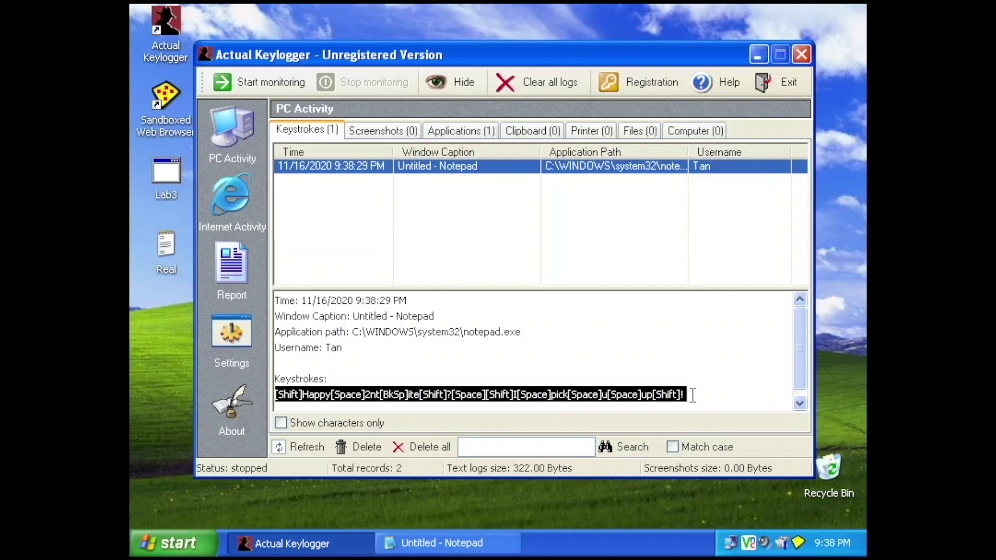
{"action": "left_click", "coordinate": [704, 335]}
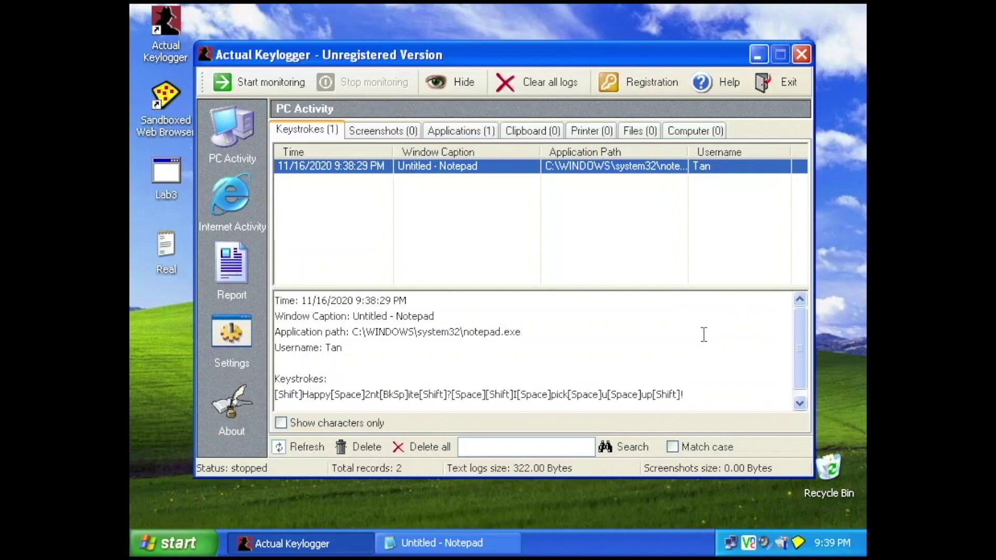
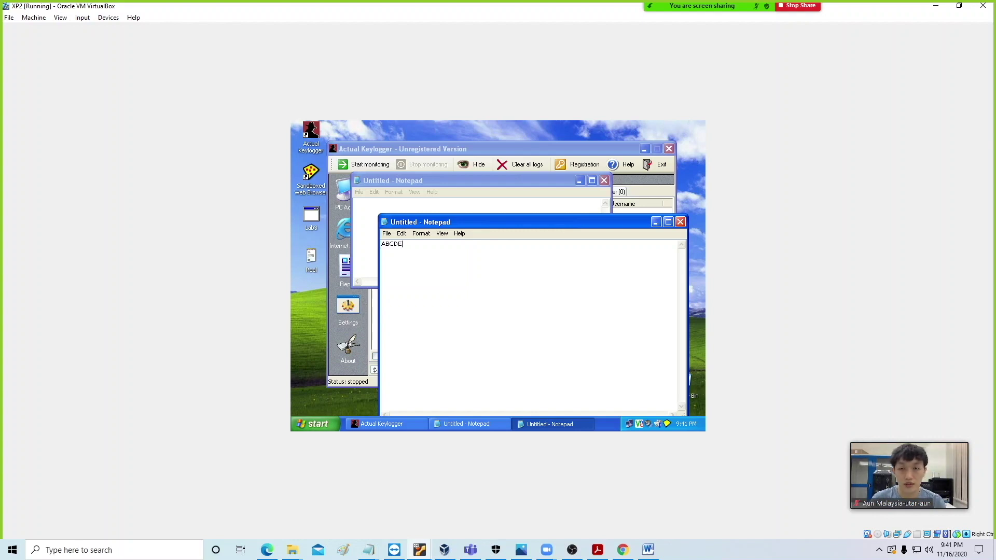
Finish the Notepad alphabet with GHIJKLMNOPQRSTUVWXYZ and select the letter I
{"action": "type", "text": "GHIJKLMNOPQRSTUVWXYZ"}
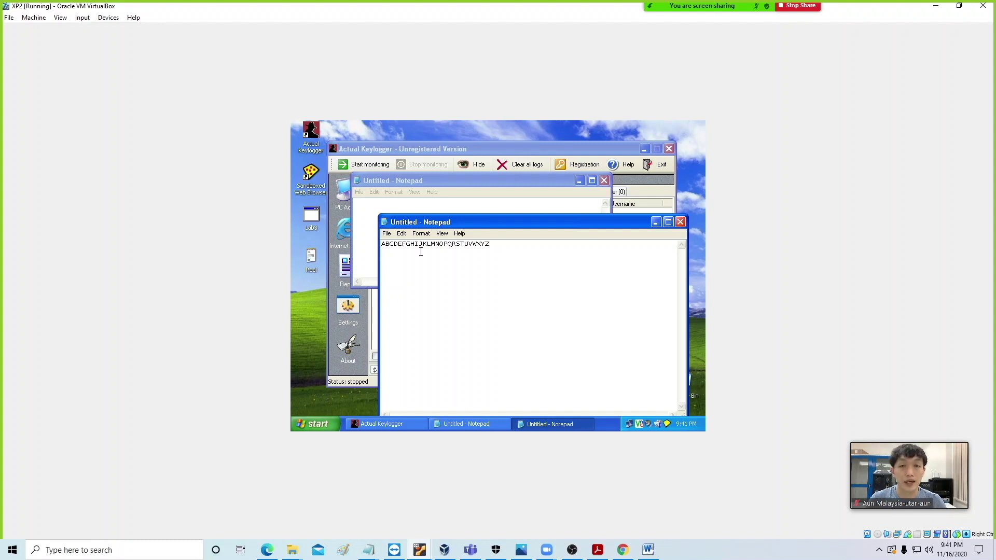
{"action": "left_click_drag", "start_coordinate": [415, 246], "coordinate": [417, 247]}
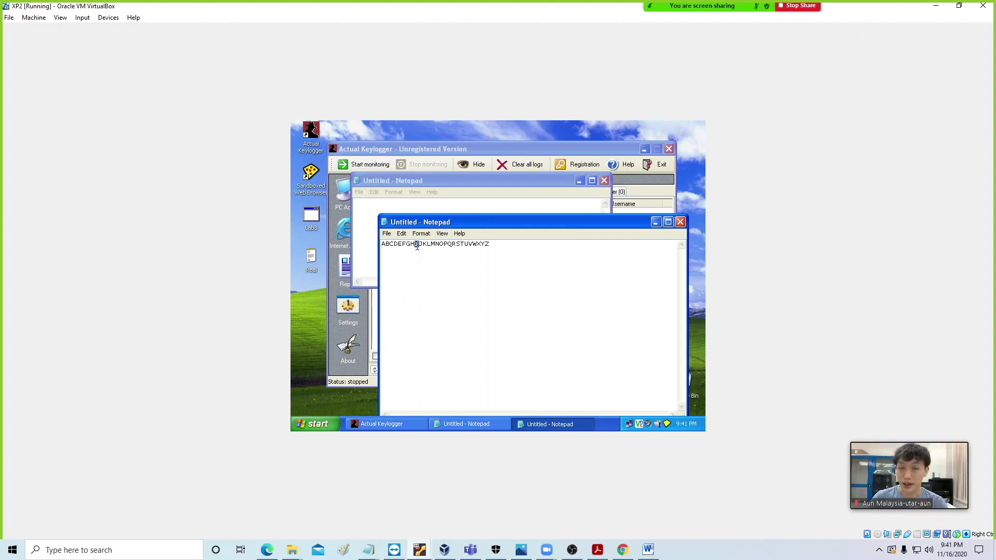
{"action": "left_click", "coordinate": [459, 351]}
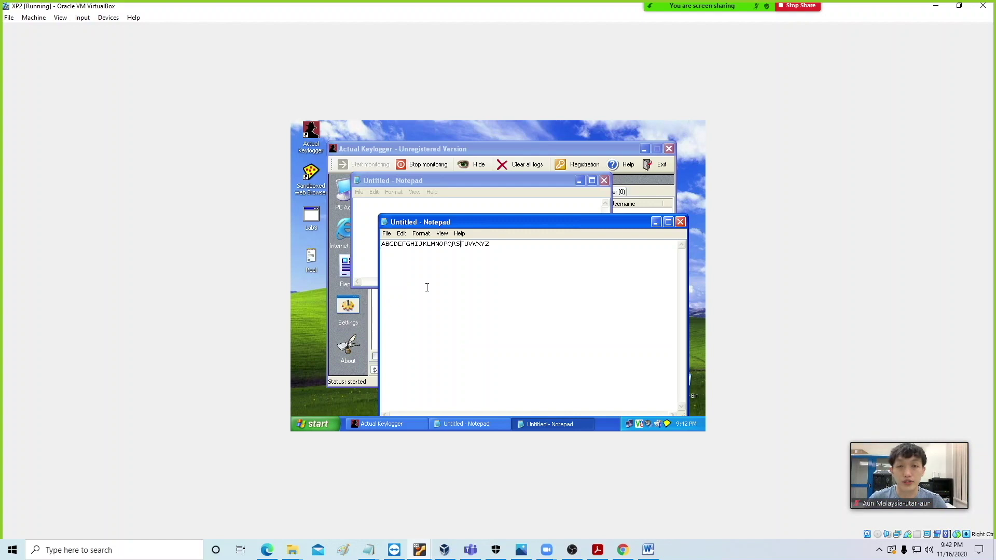
Copy the letters I and L from the alphabet into the second Notepad page
{"action": "left_click_drag", "start_coordinate": [415, 244], "coordinate": [420, 244]}
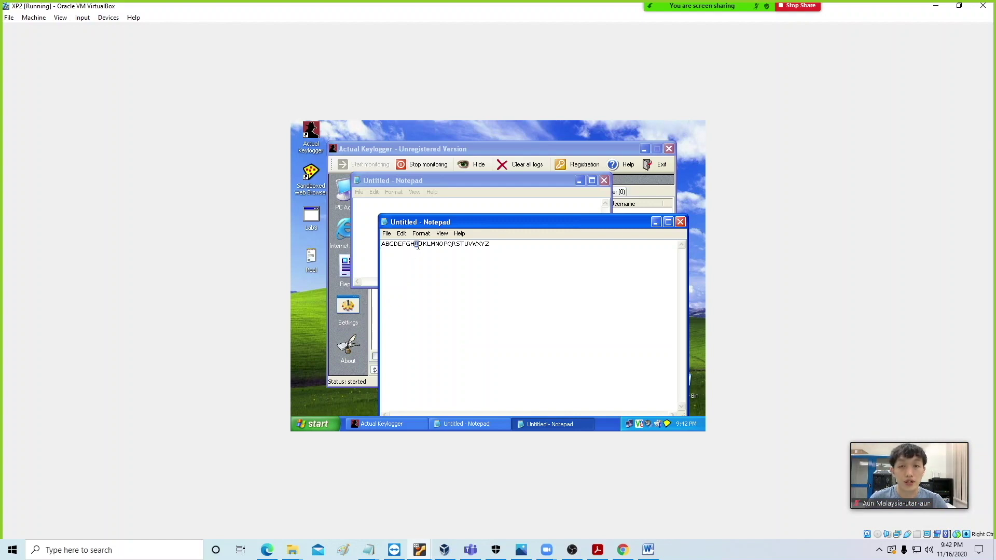
{"action": "left_click", "coordinate": [397, 209]}
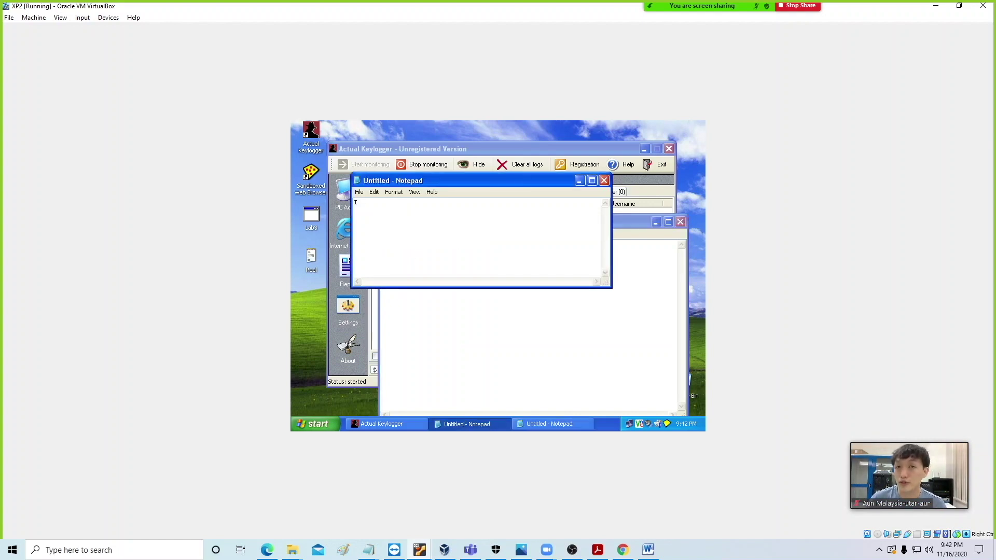
{"action": "left_click", "coordinate": [458, 335]}
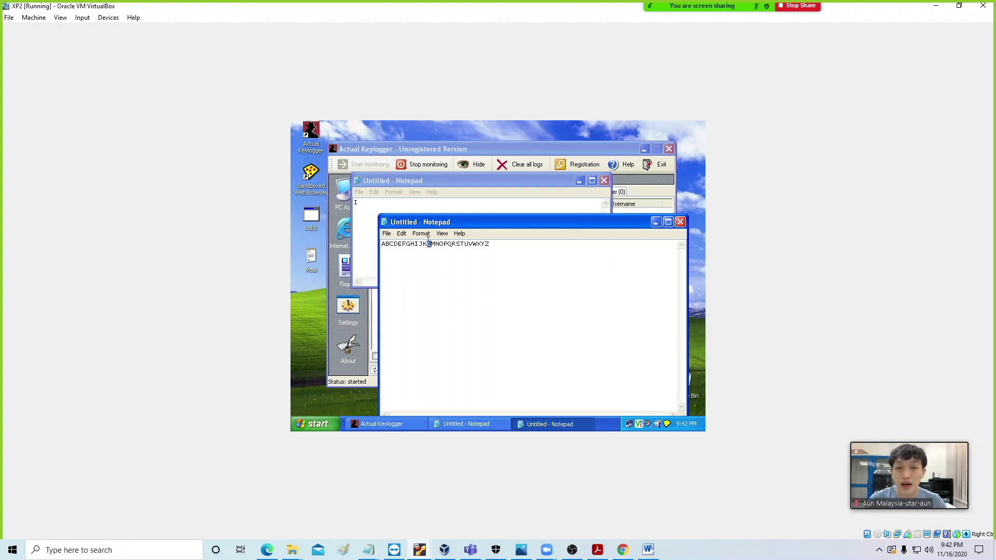
{"action": "key", "text": "alt+Tab"}
{"action": "type", "text": "L"}
{"action": "left_click", "coordinate": [443, 297]}
{"action": "left_click", "coordinate": [467, 250]}
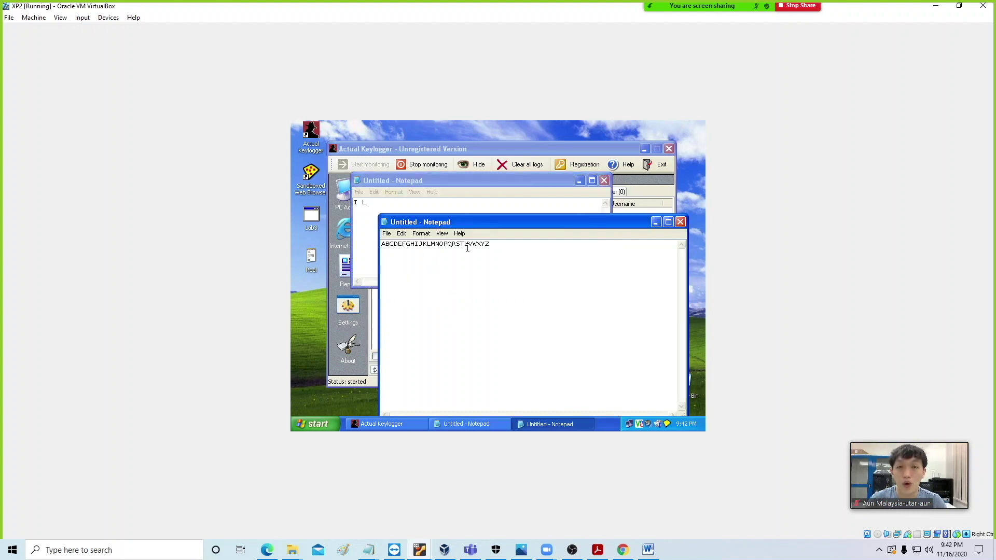
Add O, V, E and U to complete 'I LOVE U', then bring Actual Keylogger forward
{"action": "key", "text": "alt+Tab"}
{"action": "type", "text": "O"}
{"action": "key", "text": "alt+Tab"}
{"action": "key", "text": "alt+Tab"}
{"action": "type", "text": "V"}
{"action": "key", "text": "alt+Tab"}
{"action": "key", "text": "alt+Tab"}
{"action": "type", "text": "E"}
{"action": "key", "text": "alt+Tab"}
{"action": "key", "text": "alt+Tab"}
{"action": "key", "text": "alt+Tab"}
{"action": "key", "text": "alt+Tab"}
{"action": "type", "text": "U"}
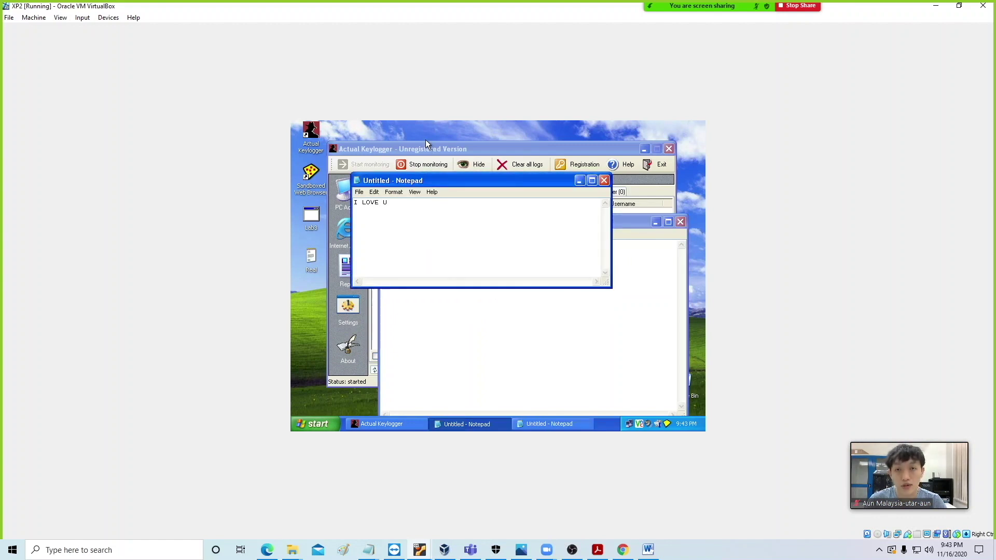
{"action": "left_click", "coordinate": [425, 150]}
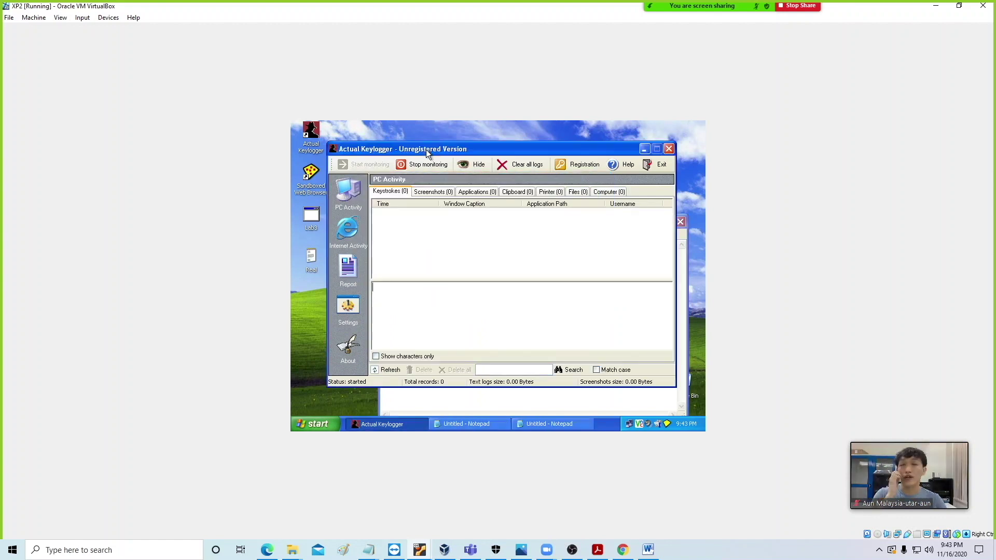
Stop monitoring and review the 9:43:00, 9:42:35 [Ctrl]C and 9:42:28 backspace entries
{"action": "left_click", "coordinate": [427, 161]}
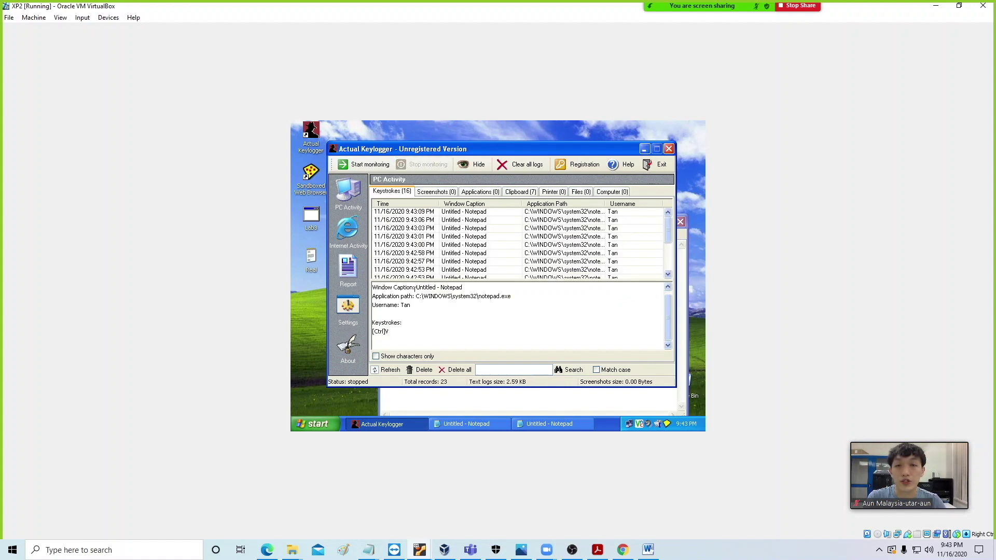
{"action": "left_click", "coordinate": [426, 244]}
{"action": "scroll", "coordinate": [429, 248], "scroll_direction": "down", "scroll_amount": 2}
{"action": "scroll", "coordinate": [429, 248], "scroll_direction": "down", "scroll_amount": 1}
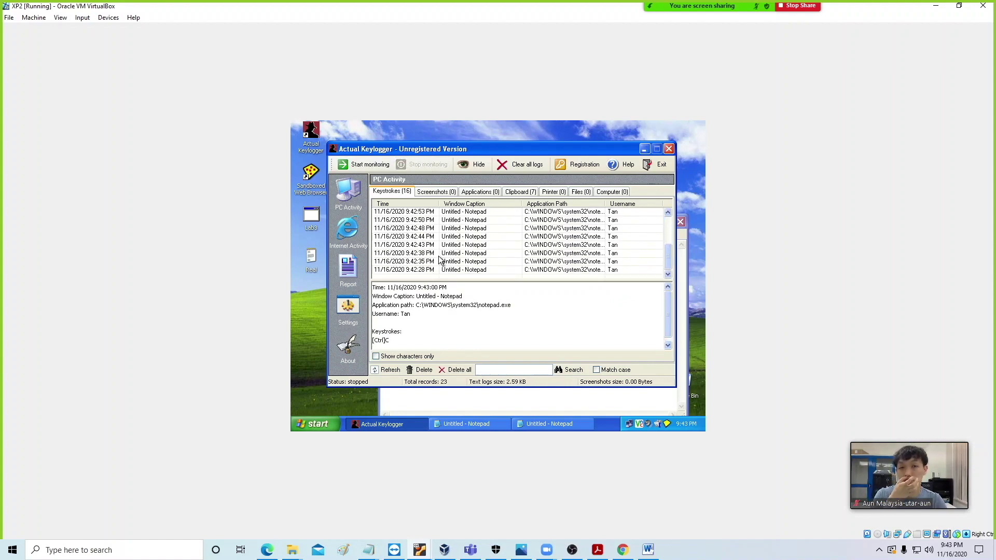
{"action": "left_click", "coordinate": [442, 263]}
{"action": "left_click", "coordinate": [444, 270]}
{"action": "left_click", "coordinate": [437, 262]}
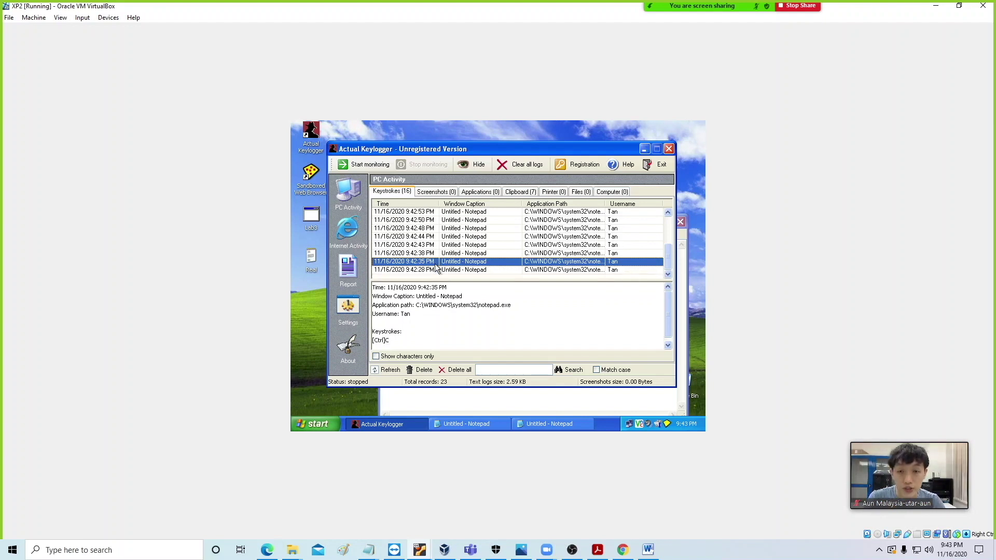
Inspect the 9:42:48 to 9:42:57 PM entries, ending on the 9:42:50 [Ctrl]V[Ctrl]Z entry
{"action": "key", "text": "Up"}
{"action": "key", "text": "Up"}
{"action": "key", "text": "Up"}
{"action": "key", "text": "Up"}
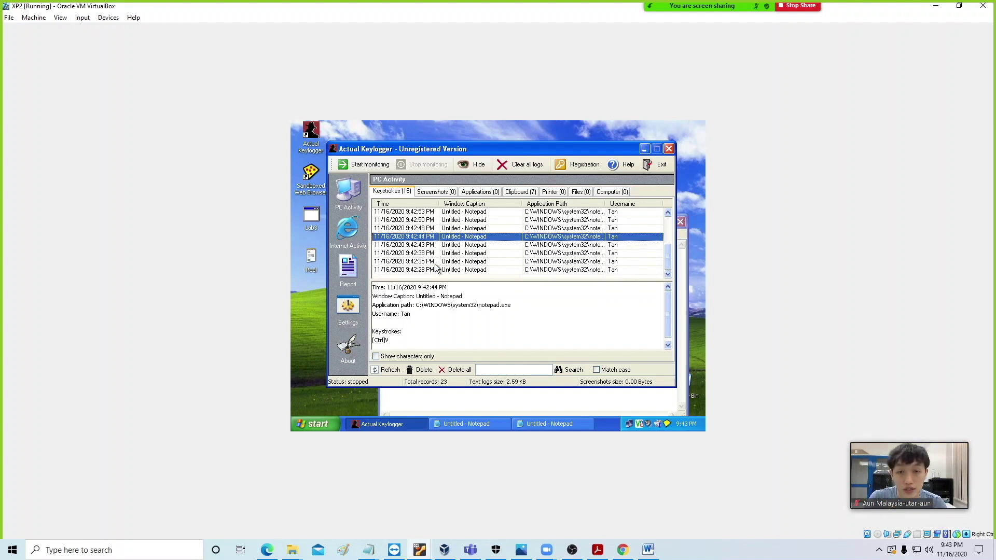
{"action": "key", "text": "Up"}
{"action": "key", "text": "Up"}
{"action": "key", "text": "Up"}
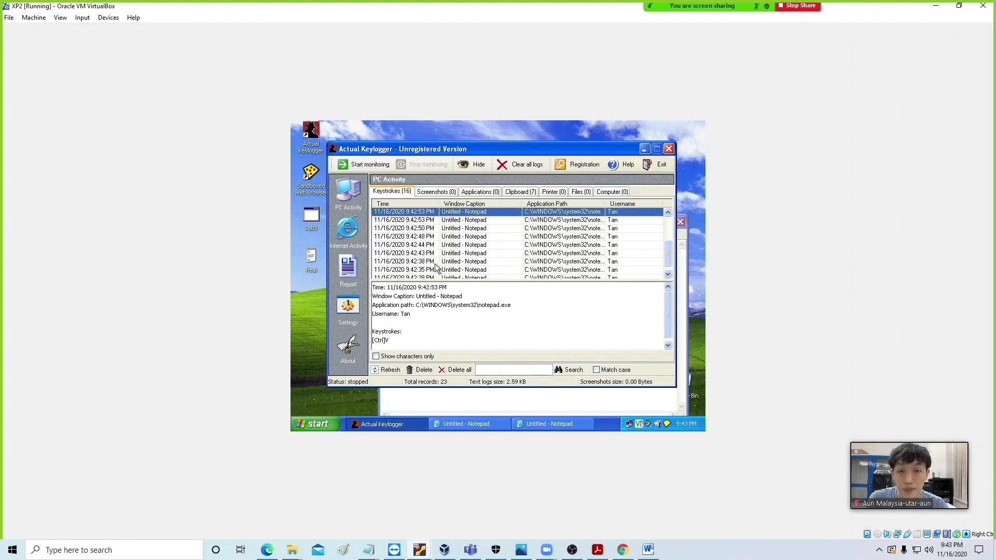
{"action": "key", "text": "Up"}
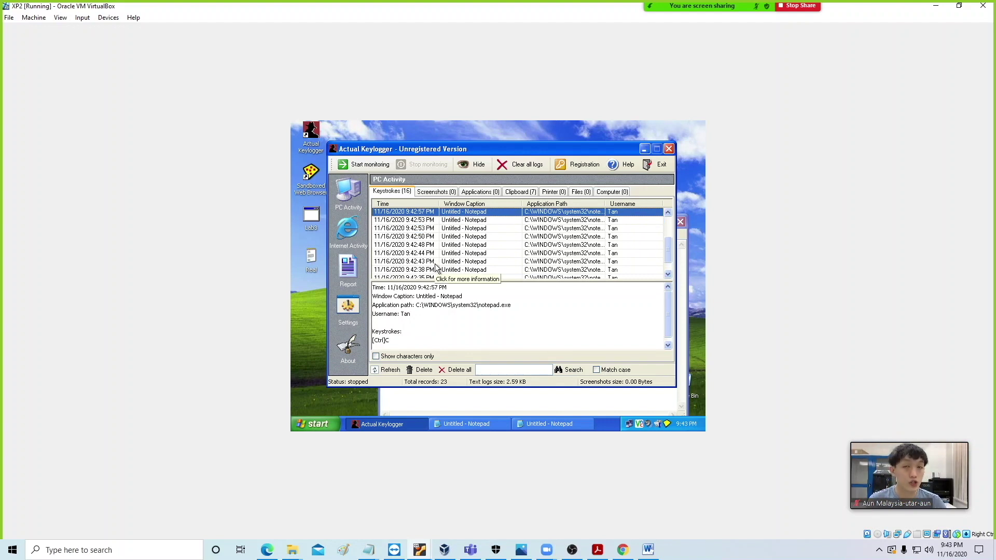
{"action": "key", "text": "Down"}
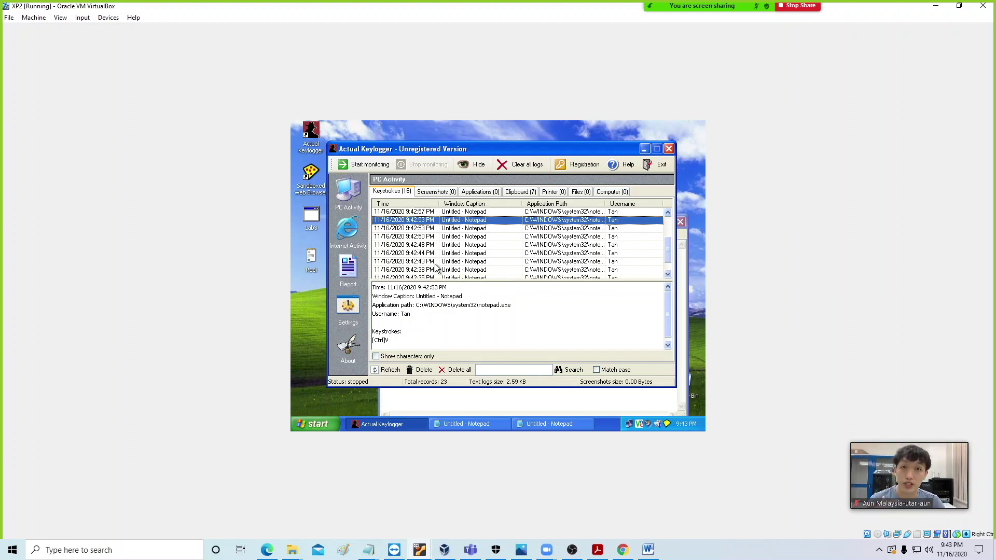
{"action": "key", "text": "Down"}
{"action": "key", "text": "Down"}
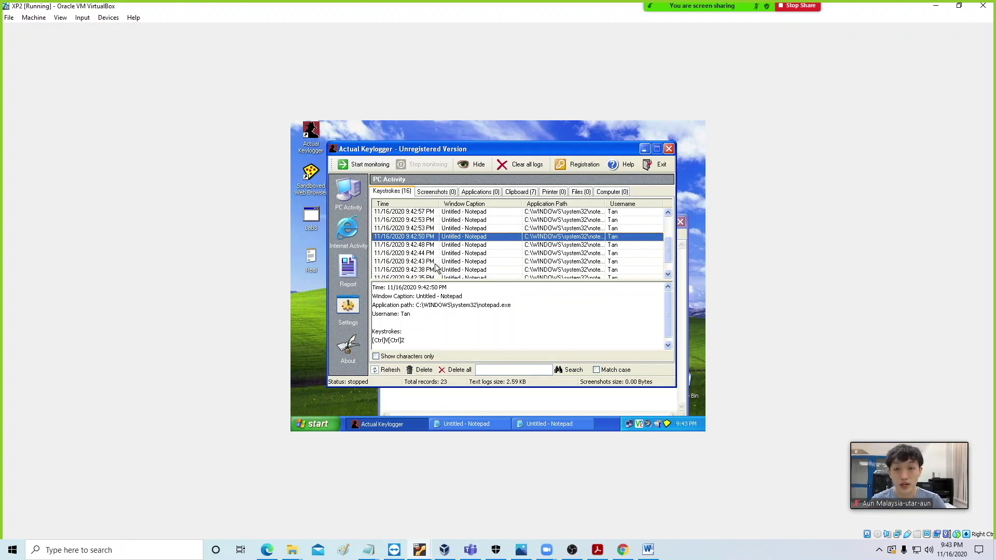
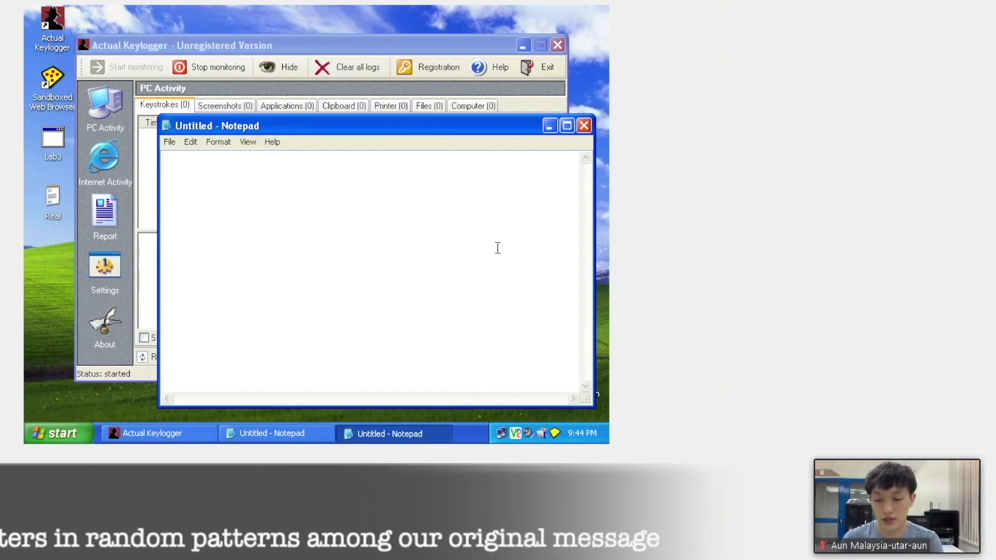
Type the noise line 'ASWVVPPAOEEE AASOYUASD' and insert 'AS' near its start
{"action": "type", "text": "asd"}
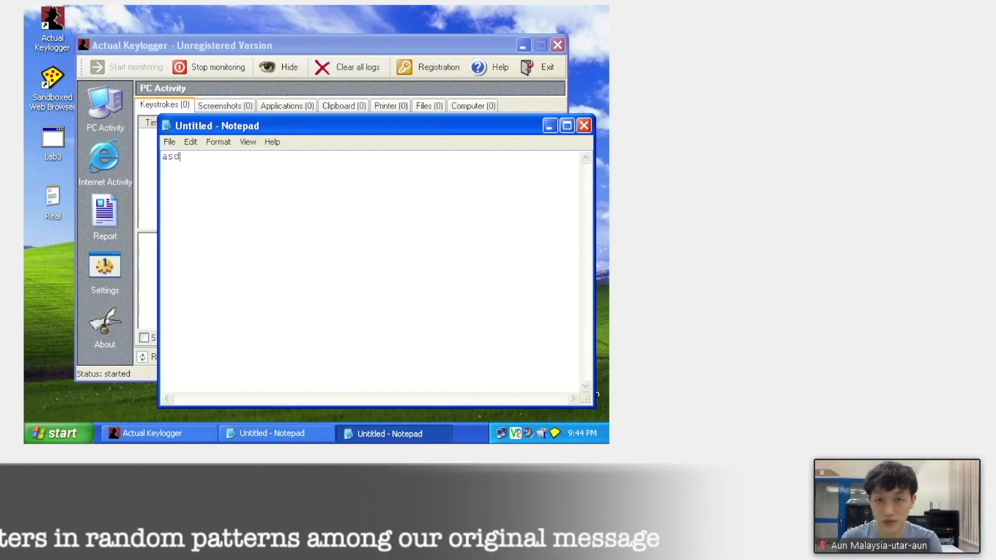
{"action": "type", "text": "iads"}
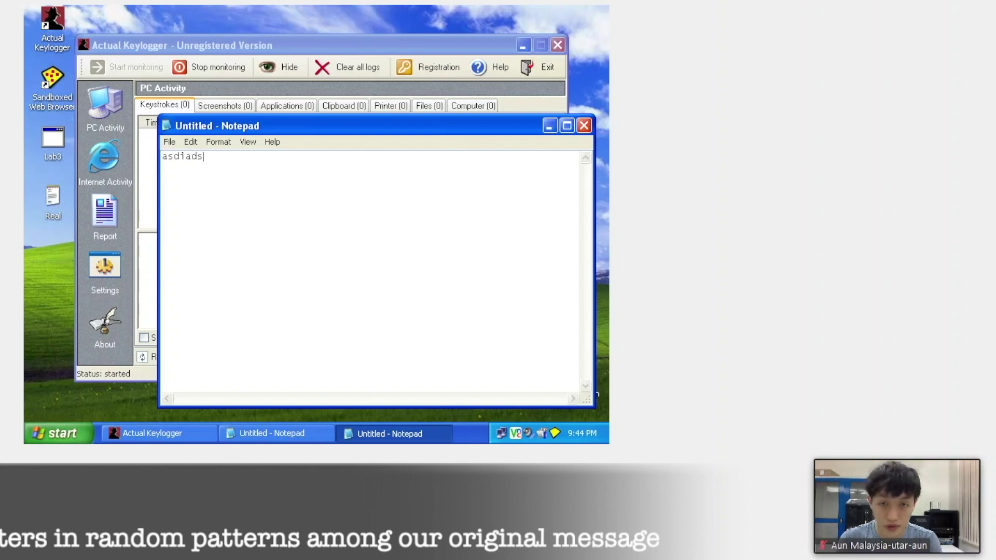
{"action": "type", "text": "L lASWVVPPAOEEE AASOYUASD"}
{"action": "left_click", "coordinate": [163, 156]}
{"action": "type", "text": "ASD"}
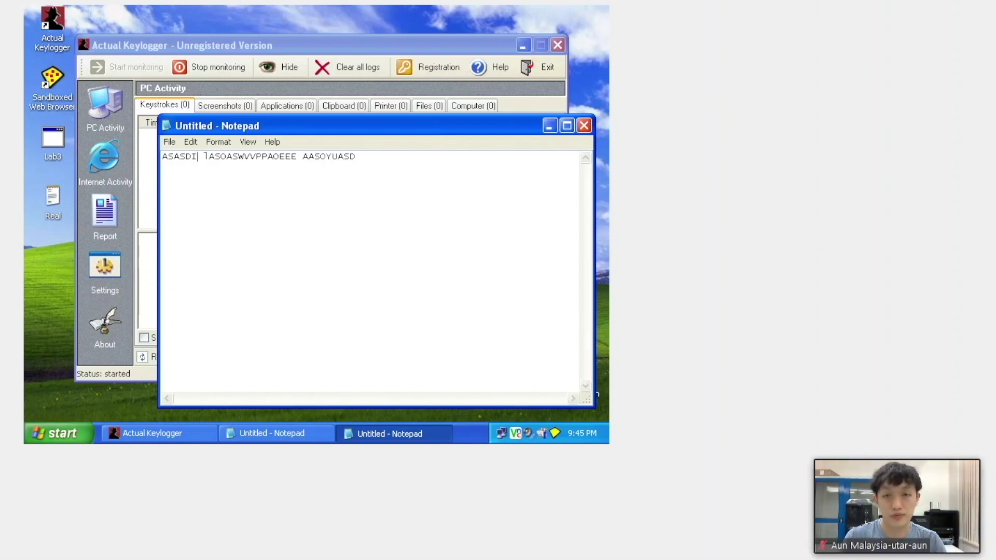
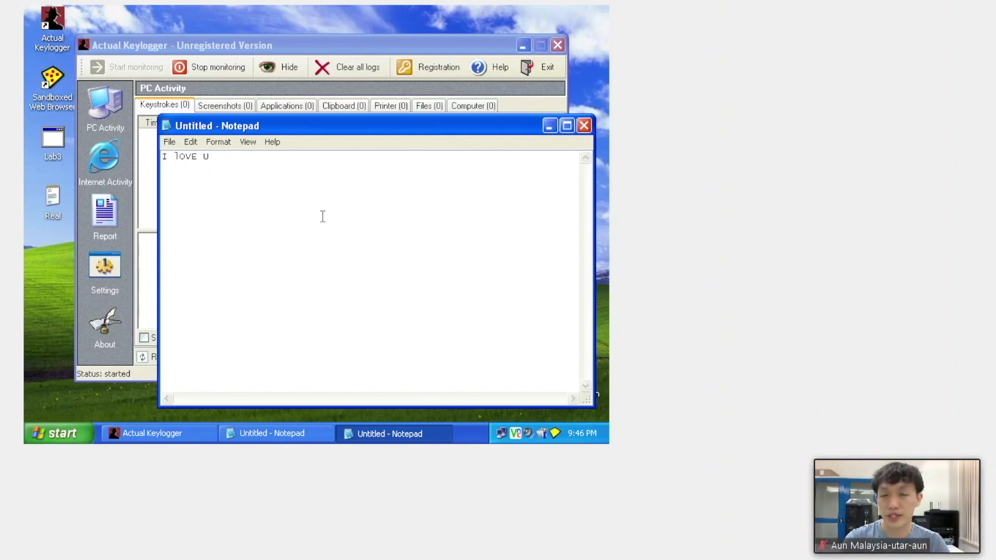
Stop Actual Keylogger monitoring so the captured Notepad keystrokes are saved as a record
{"action": "left_click", "coordinate": [223, 67]}
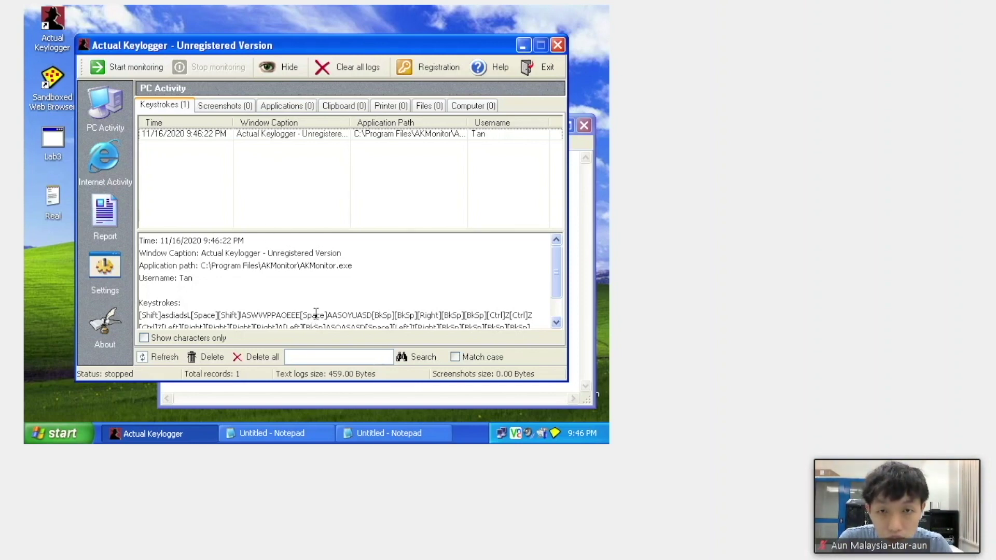
Read the full 9:46:22 PM keystroke record, then return to the Notepad note 'I love u'
{"action": "left_click", "coordinate": [288, 136]}
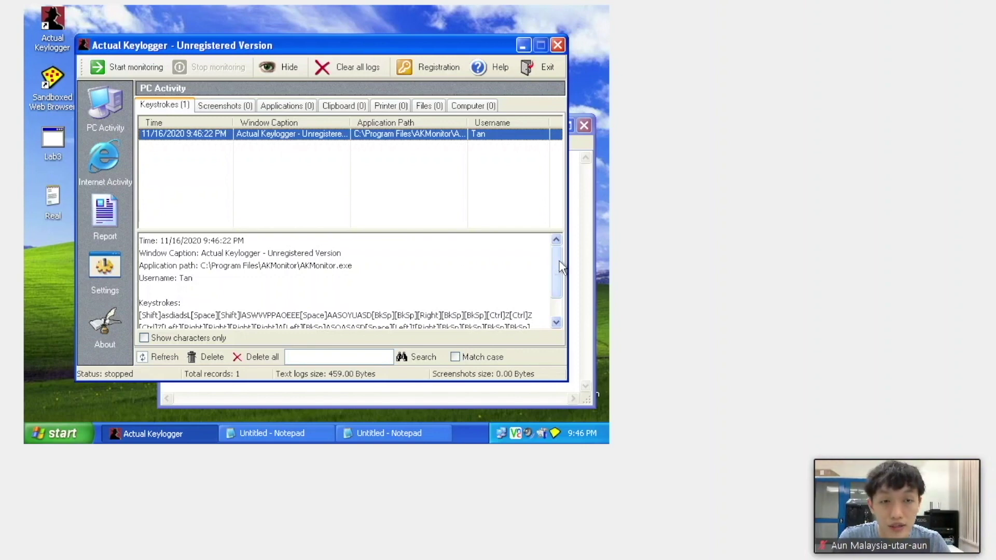
{"action": "left_click_drag", "start_coordinate": [557, 262], "coordinate": [559, 293]}
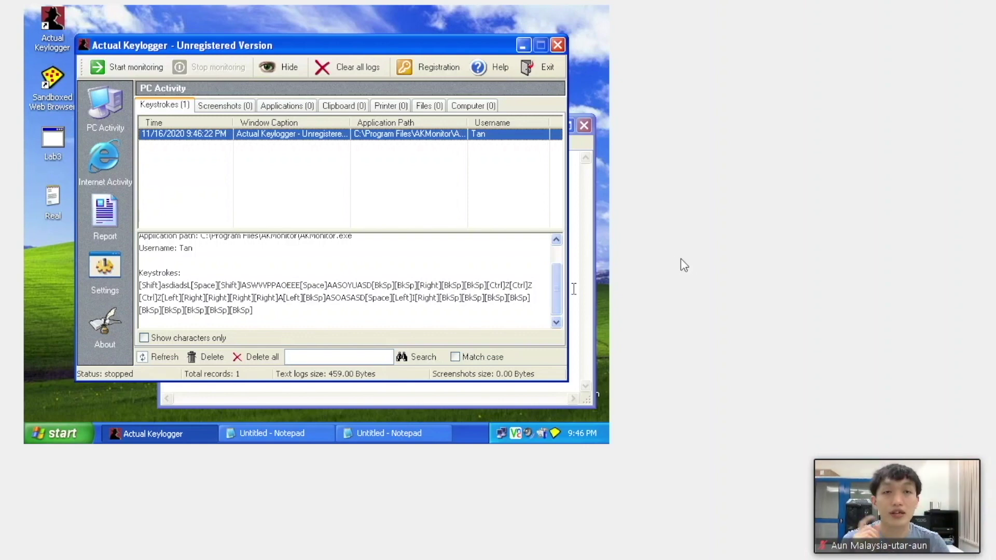
{"action": "left_click", "coordinate": [589, 265]}
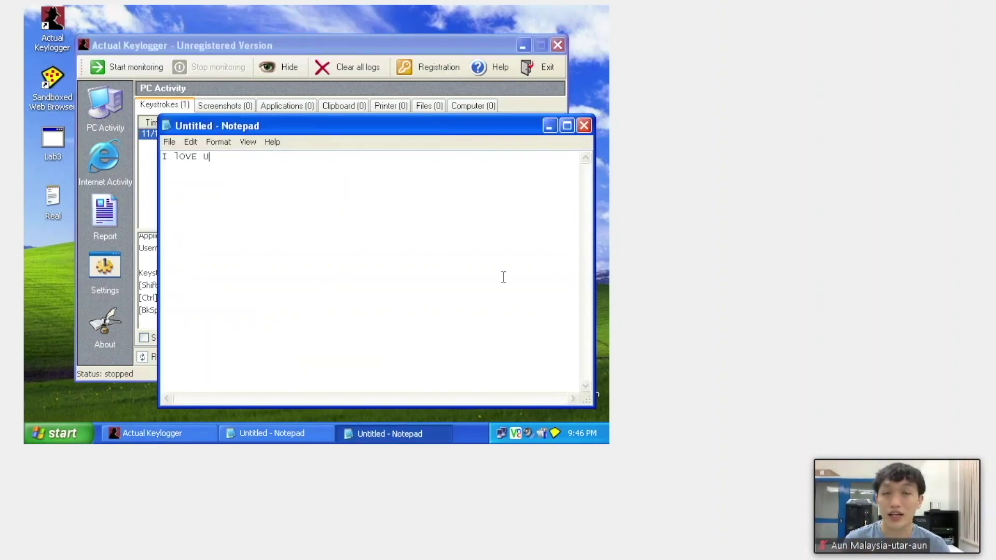
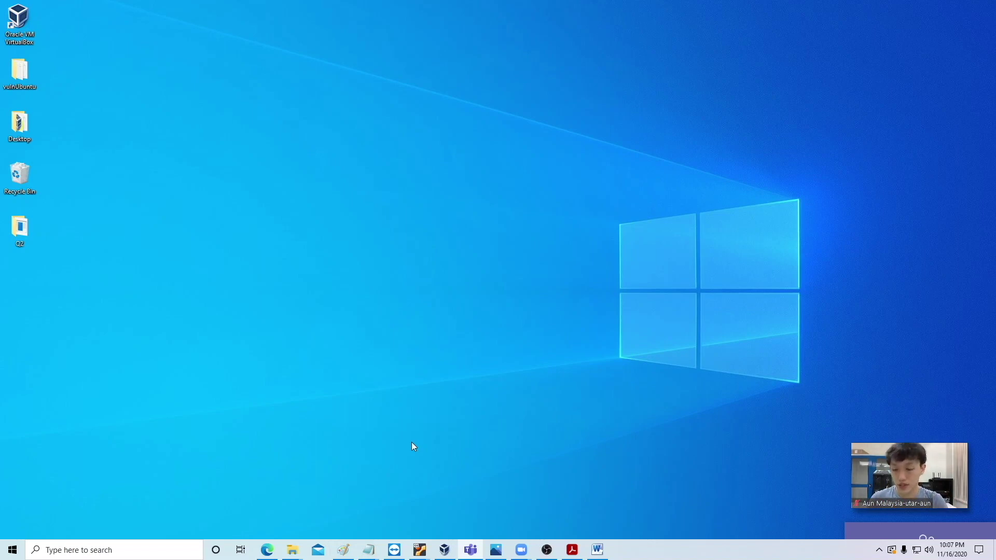
Launch VNC Viewer via a 'vnc' search, then show VirtualBox Manager with XP2 dragged to the bottom
{"action": "key", "text": "super"}
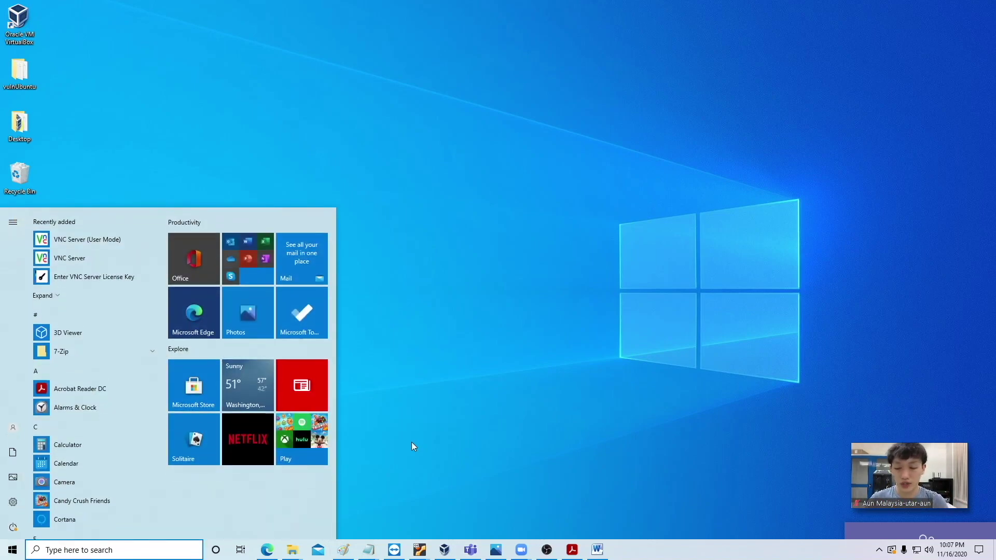
{"action": "type", "text": "nv"}
{"action": "key", "text": "BackSpace"}
{"action": "key", "text": "BackSpace"}
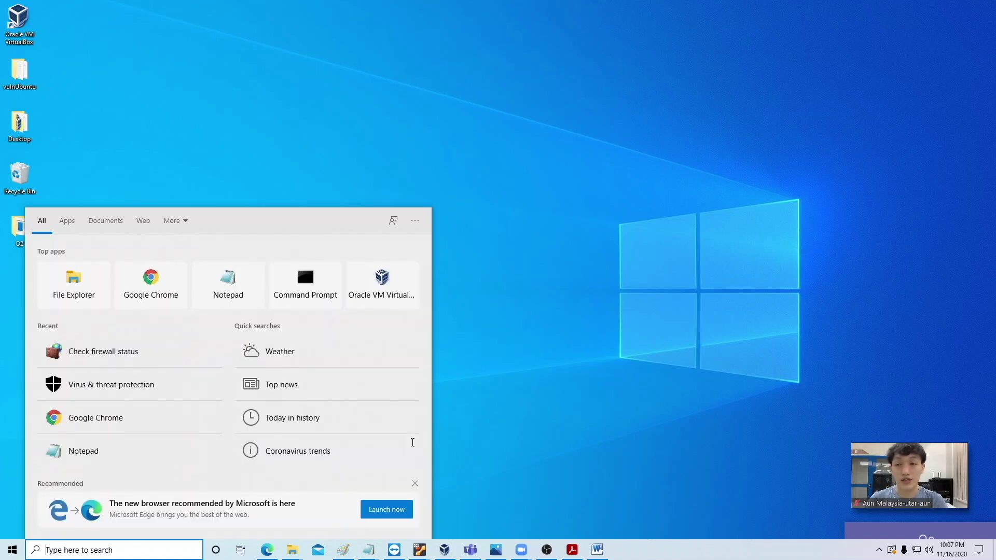
{"action": "type", "text": "vnc"}
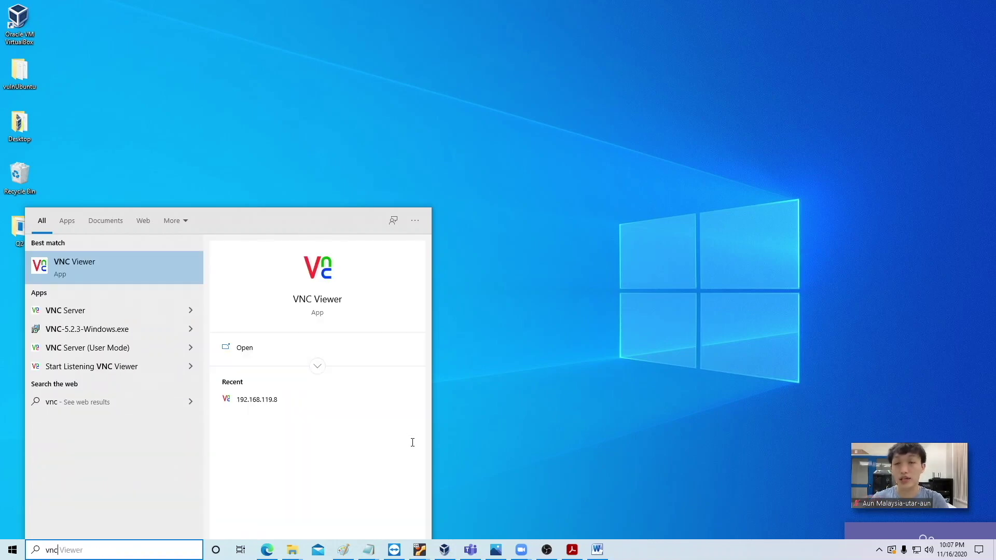
{"action": "key", "text": "Return"}
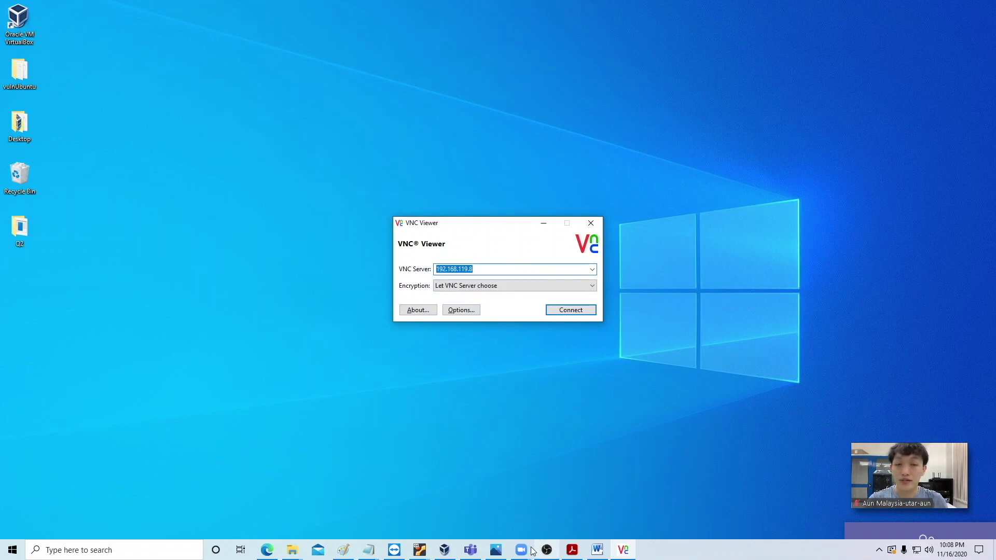
{"action": "left_click", "coordinate": [444, 549]}
{"action": "left_click_drag", "start_coordinate": [332, 303], "coordinate": [348, 353]}
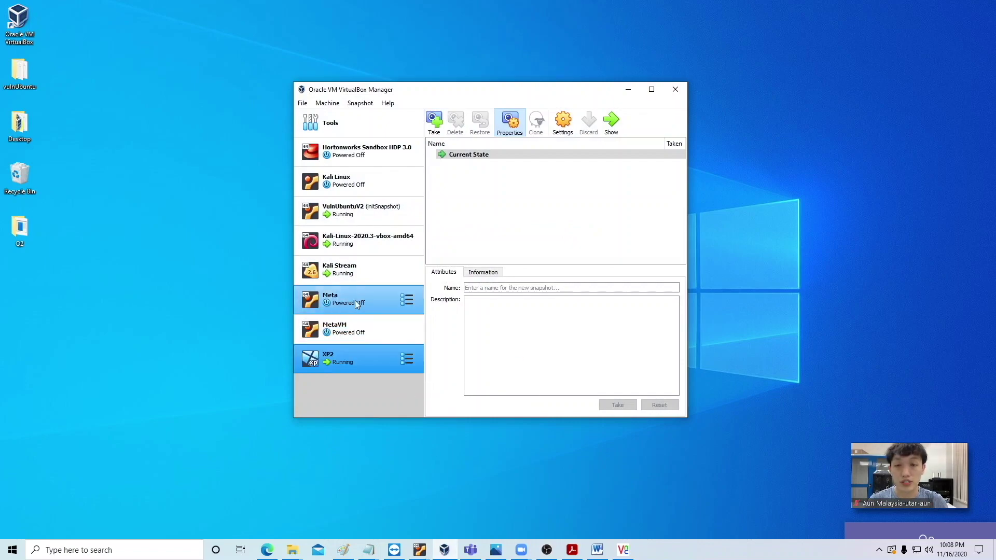
Open the running XP2 VM's window from the VirtualBox Manager machine list
{"action": "double_click", "coordinate": [348, 350]}
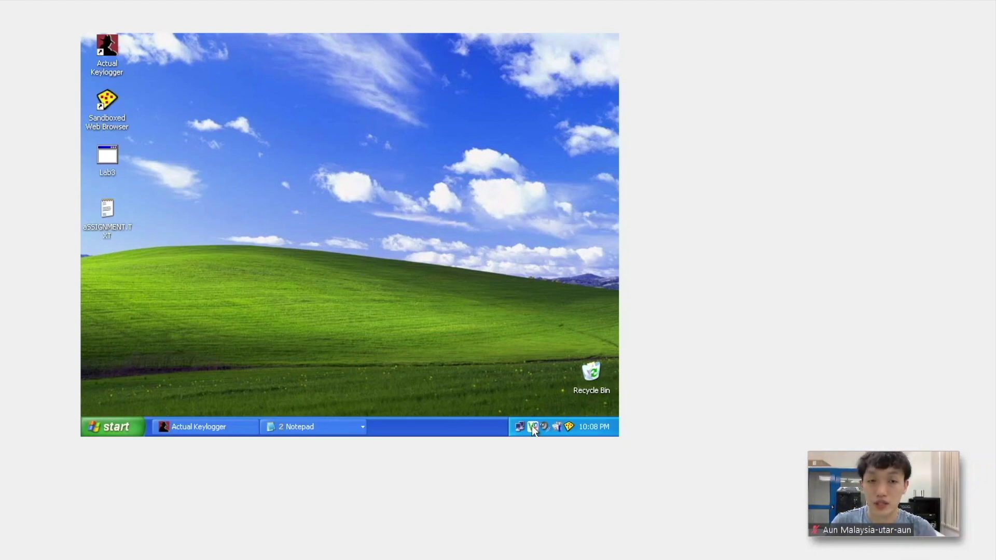
Enter and confirm a new password under VNC Server Options > Users & Permissions, then save
{"action": "right_click", "coordinate": [533, 427]}
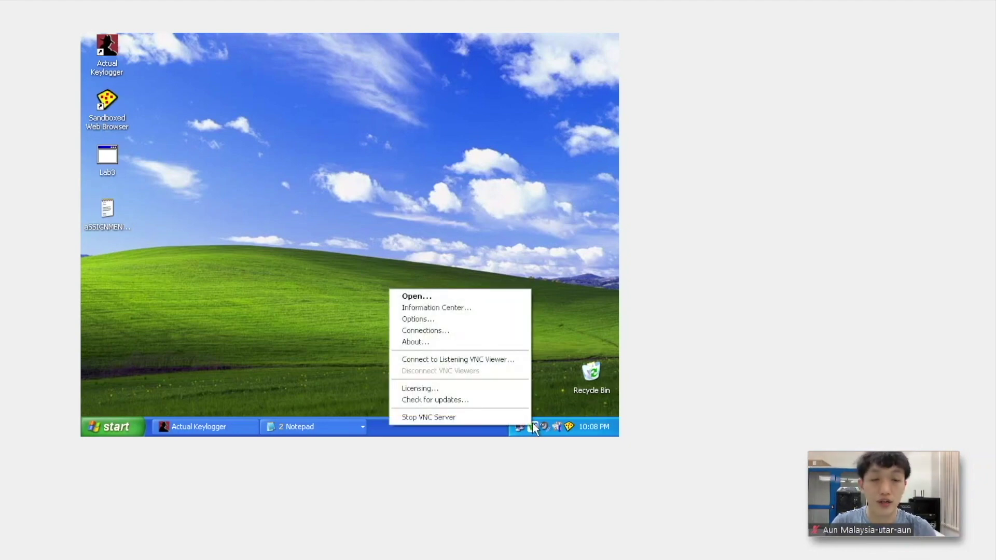
{"action": "left_click", "coordinate": [452, 319]}
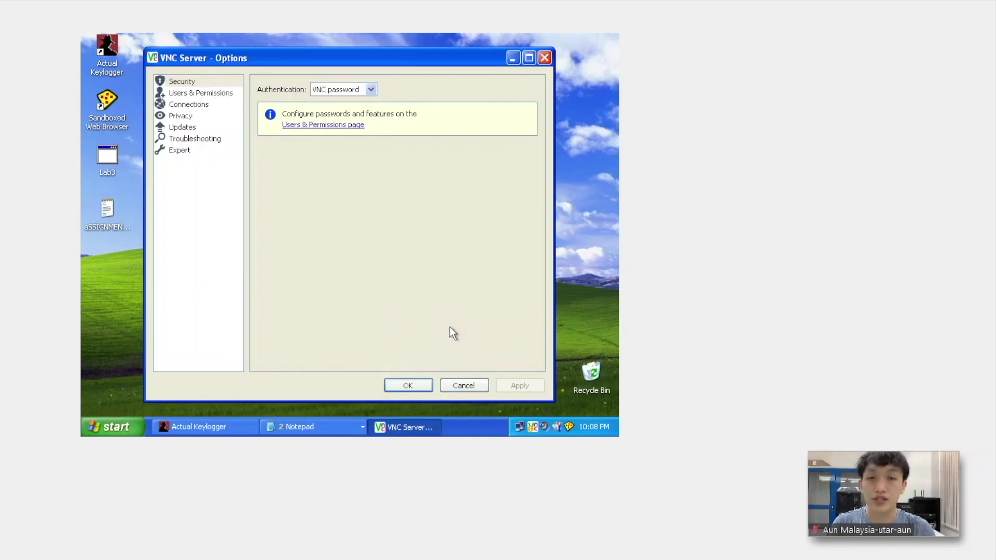
{"action": "left_click", "coordinate": [185, 93]}
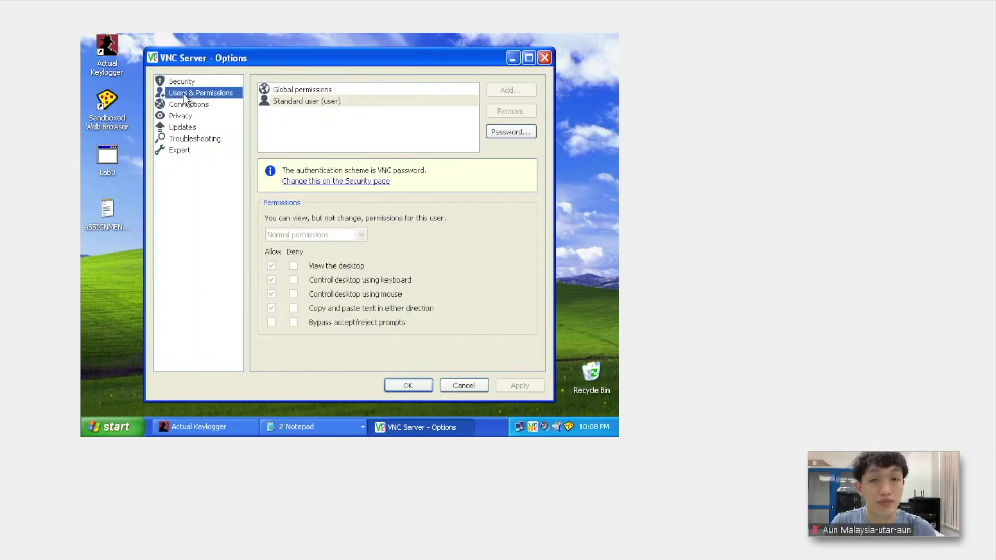
{"action": "left_click", "coordinate": [503, 132]}
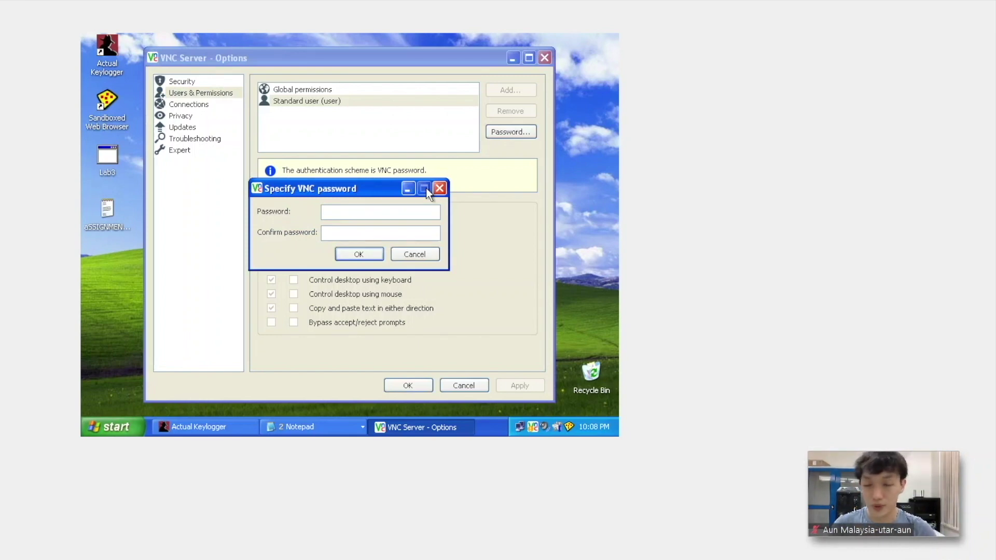
{"action": "left_click", "coordinate": [391, 214]}
{"action": "left_click", "coordinate": [384, 234]}
{"action": "left_click", "coordinate": [375, 250]}
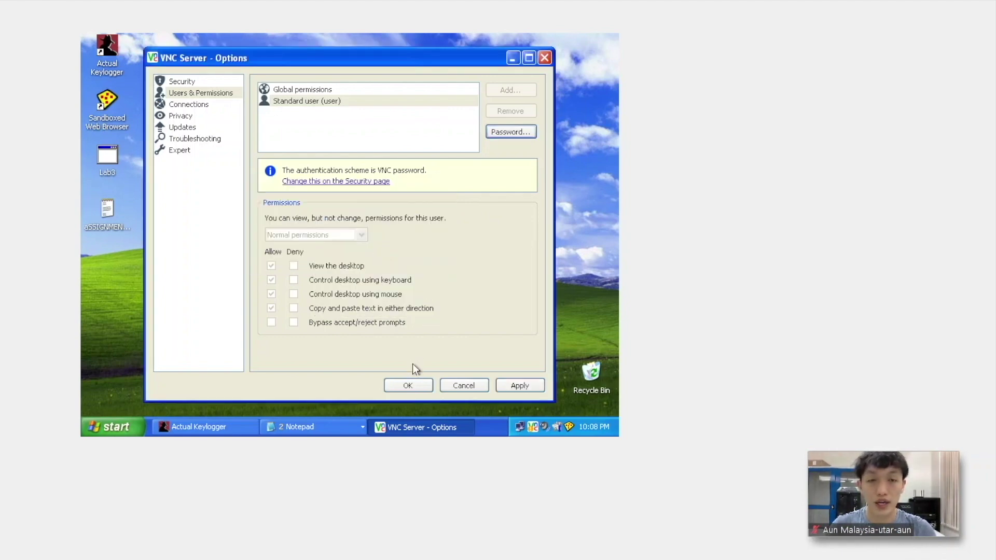
{"action": "left_click", "coordinate": [413, 381]}
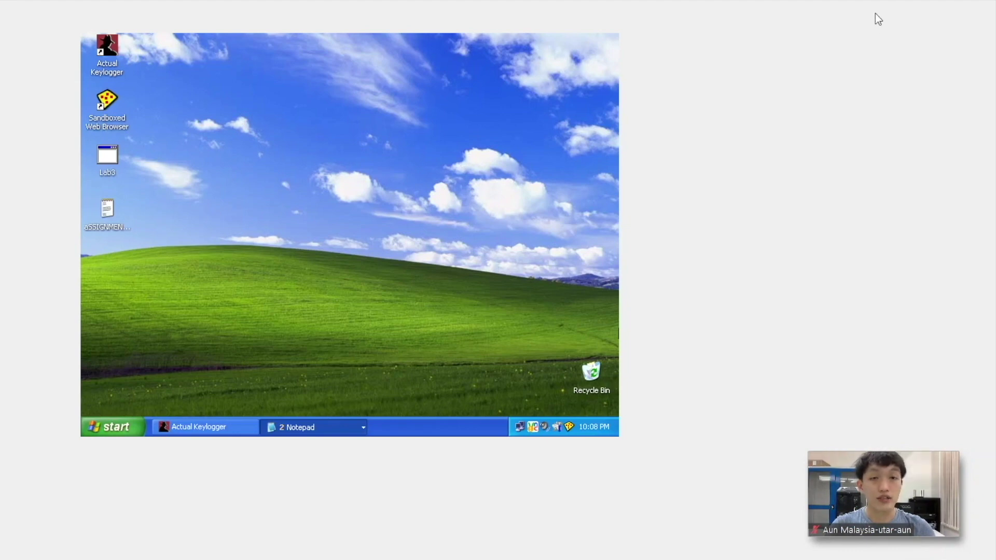
Exit full screen, minimize VirtualBox Manager, and place the XP window beside VNC Viewer
{"action": "key", "text": "Control_R+f"}
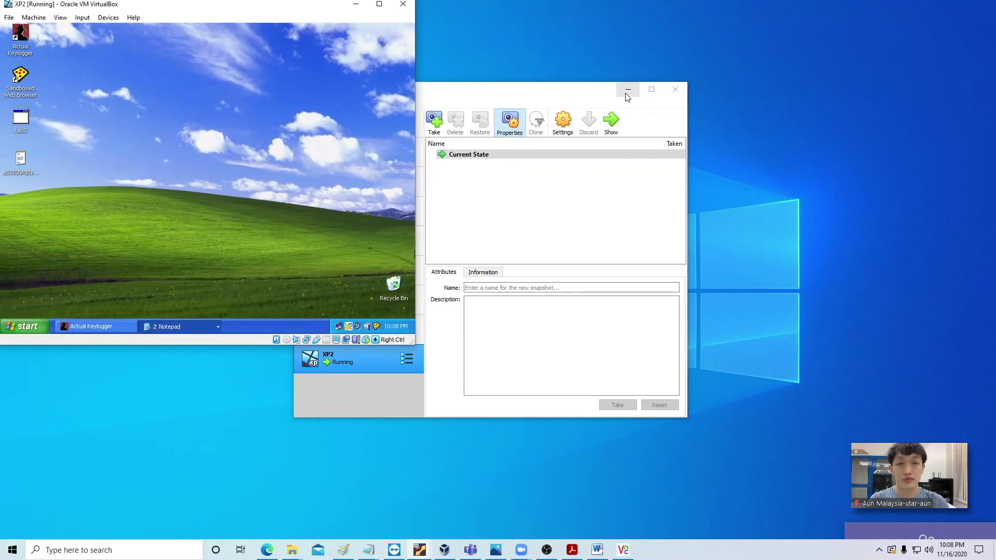
{"action": "left_click", "coordinate": [628, 89]}
{"action": "left_click_drag", "start_coordinate": [488, 227], "coordinate": [589, 105]}
{"action": "left_click_drag", "start_coordinate": [311, 11], "coordinate": [362, 31]}
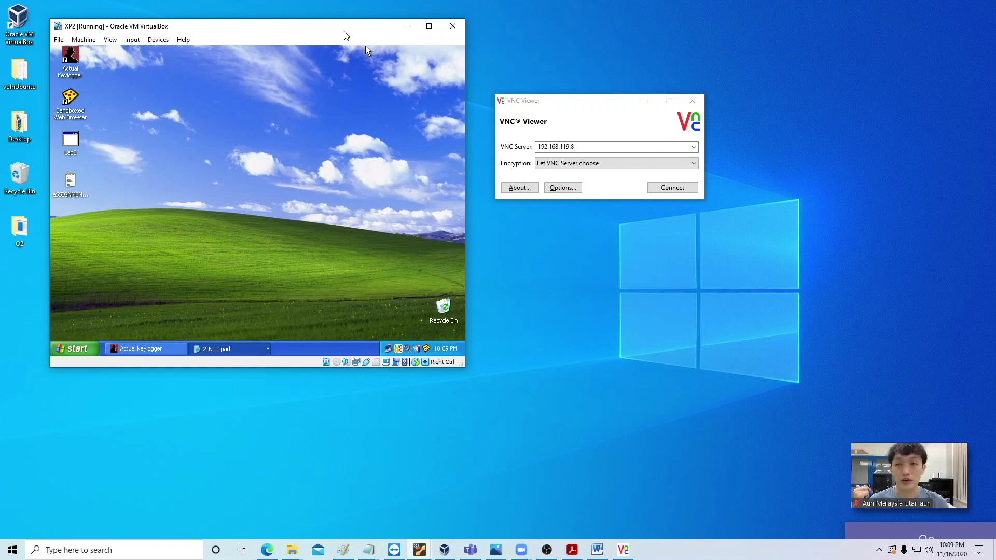
Open a cmd prompt from Start > Run in the XP VM and run ipconfig
{"action": "left_click", "coordinate": [76, 349]}
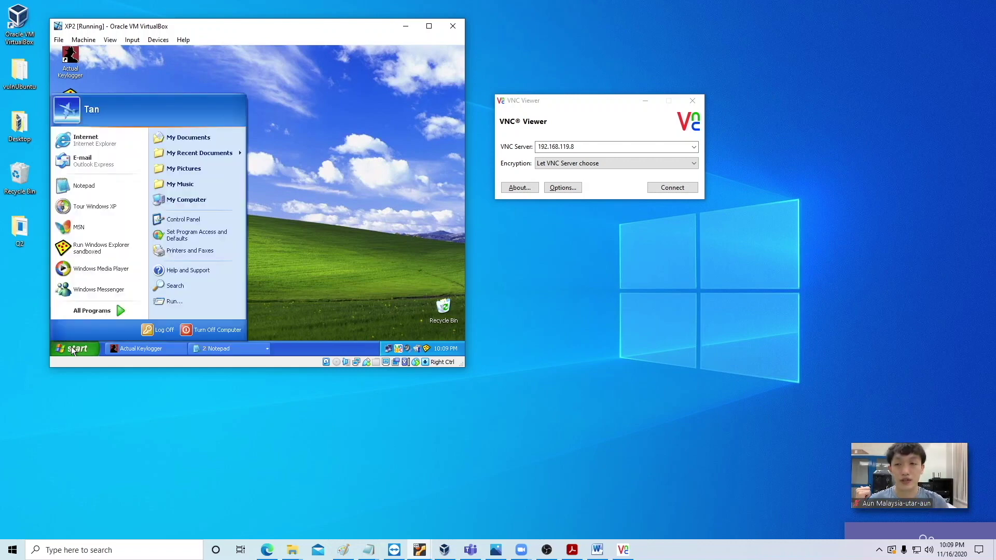
{"action": "left_click", "coordinate": [164, 300]}
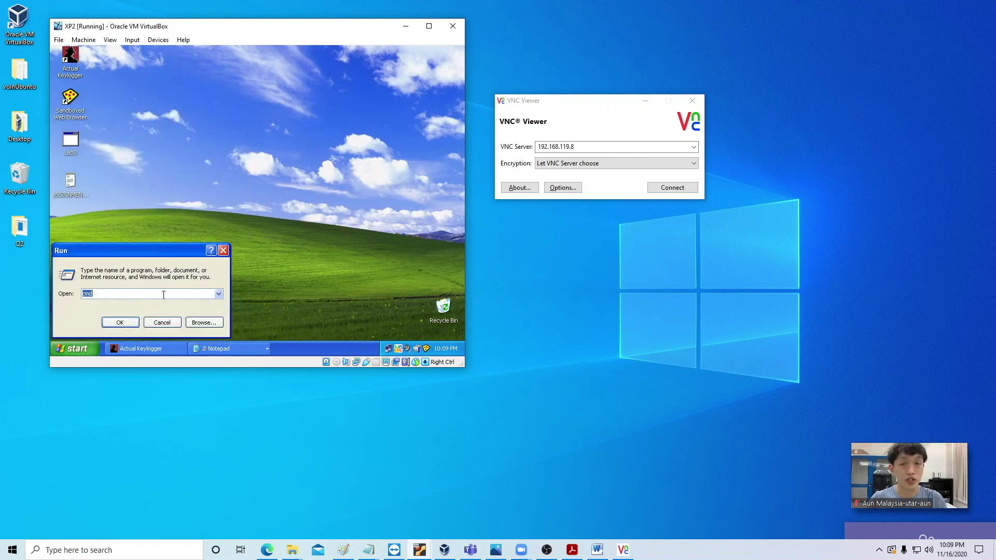
{"action": "key", "text": "Return"}
{"action": "type", "text": "IPCONF"}
{"action": "key", "text": "BackSpace"}
{"action": "key", "text": "BackSpace"}
{"action": "key", "text": "BackSpace"}
{"action": "key", "text": "BackSpace"}
{"action": "key", "text": "BackSpace"}
{"action": "key", "text": "BackSpace"}
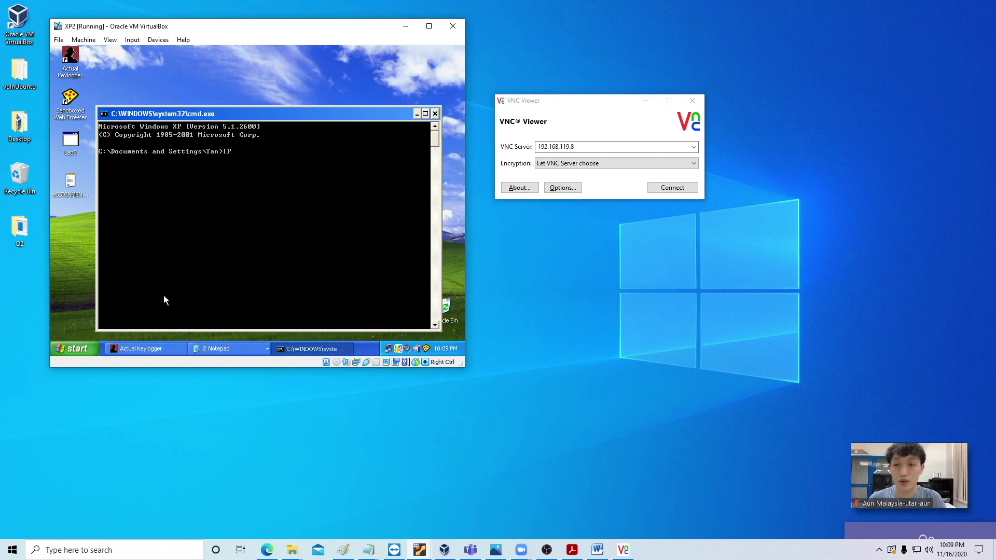
{"action": "type", "text": "ipconfig"}
{"action": "key", "text": "Return"}
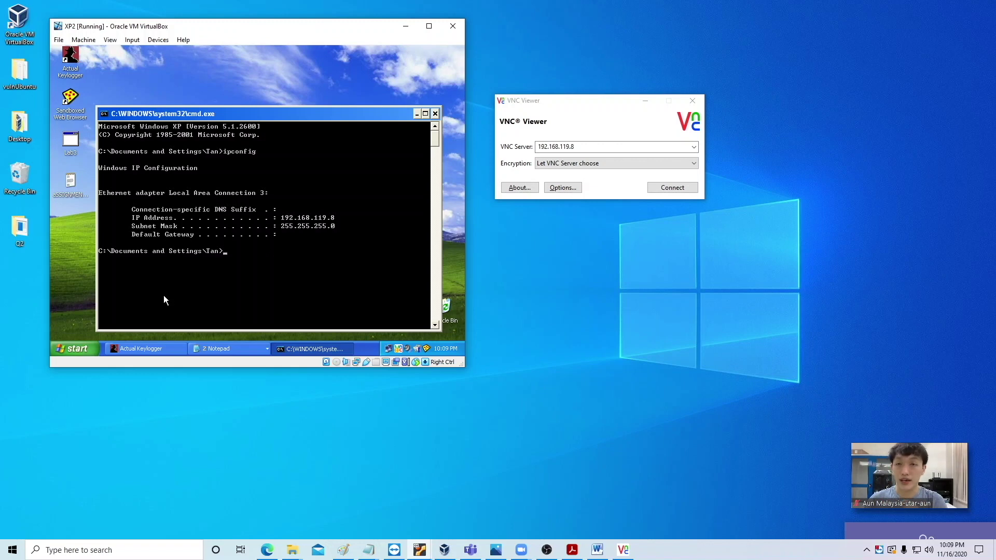
Connect VNC Viewer to 192.168.119.8, accept the unencrypted warning, and enter the VNC password
{"action": "left_click", "coordinate": [584, 150]}
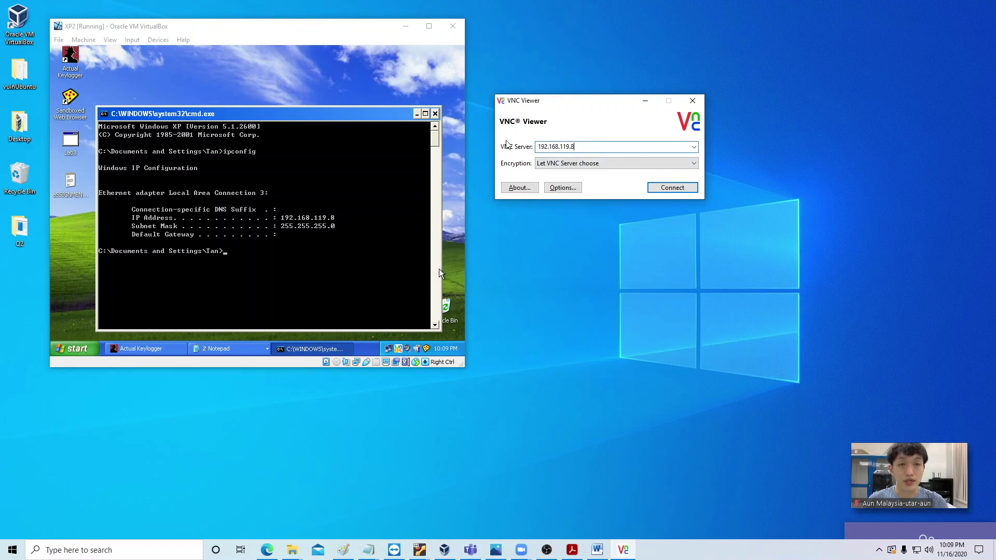
{"action": "left_click", "coordinate": [582, 147]}
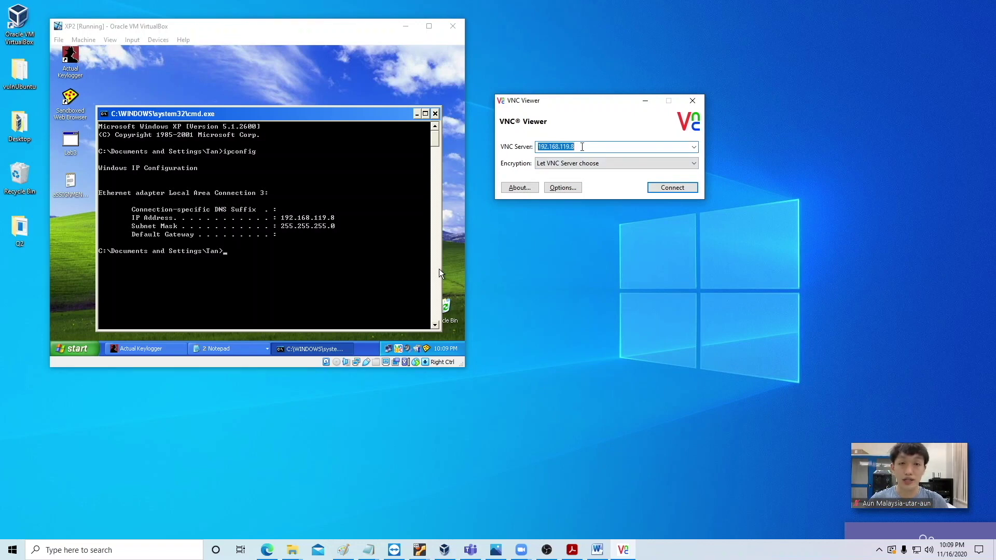
{"action": "left_click", "coordinate": [677, 190]}
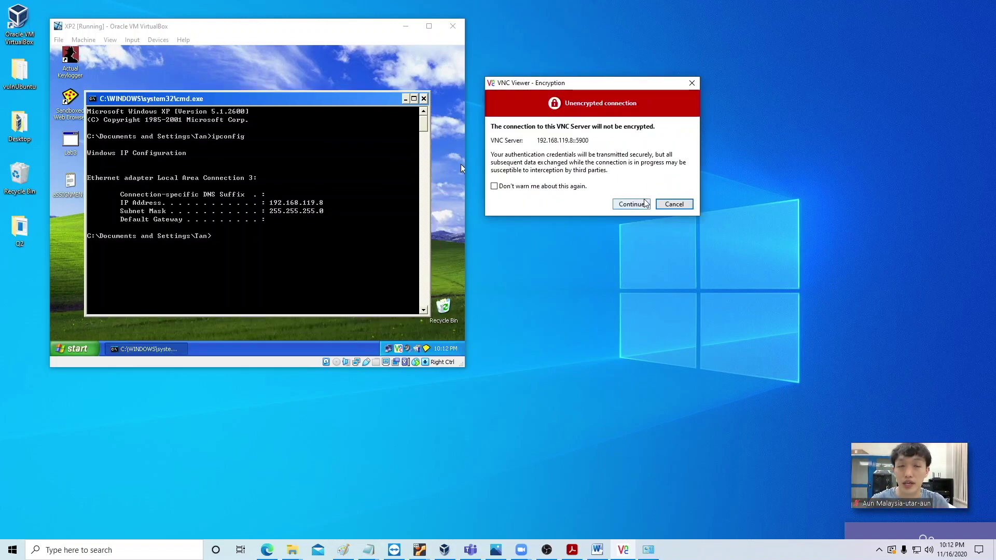
{"action": "left_click", "coordinate": [646, 204]}
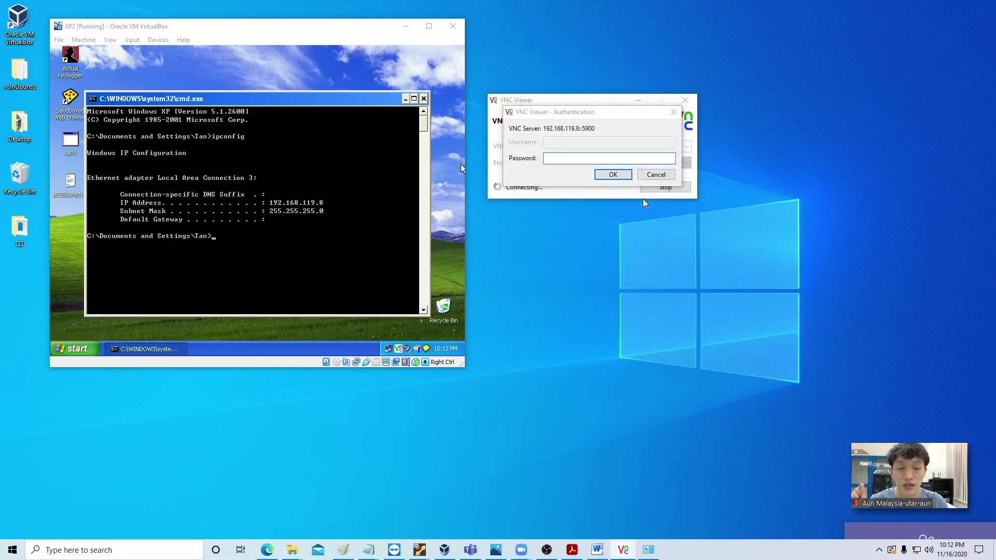
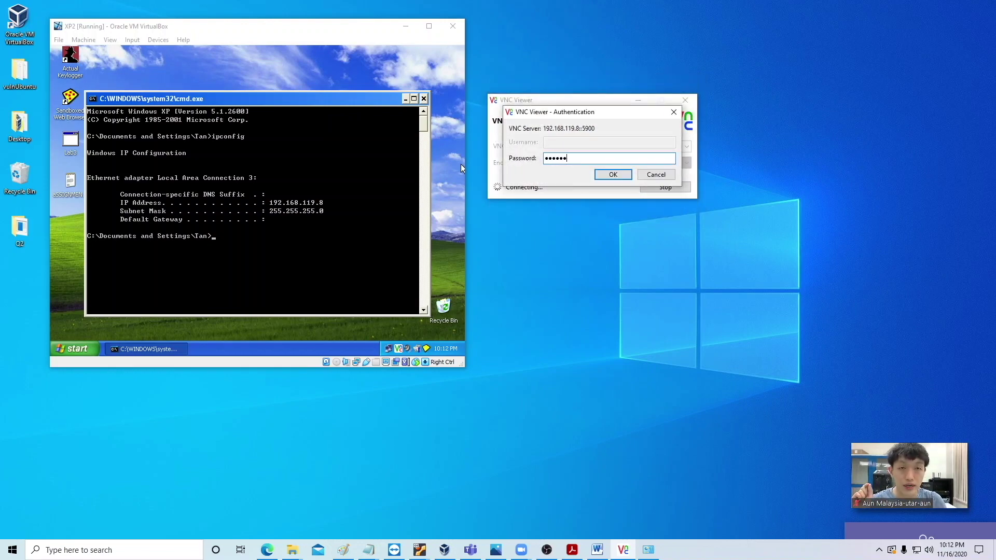
{"action": "key", "text": "Return"}
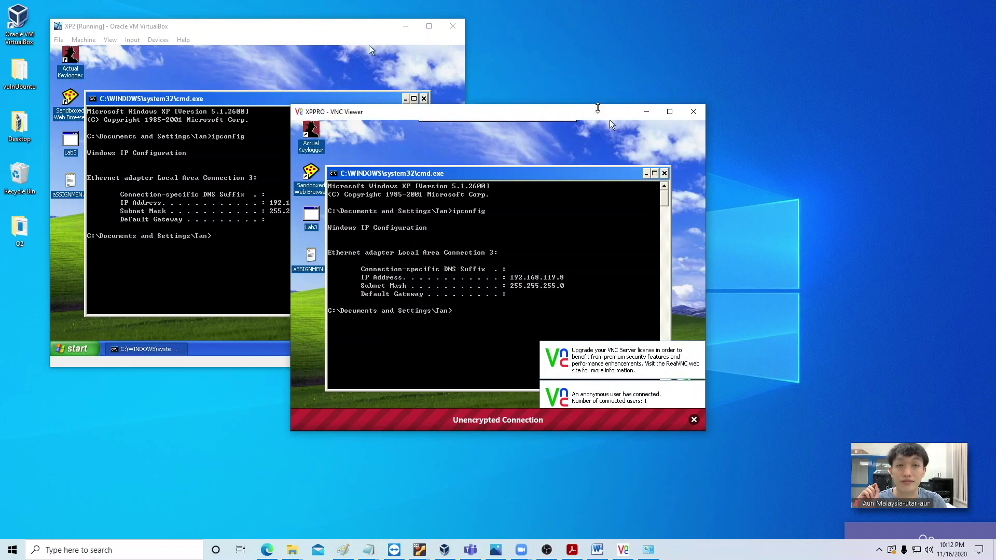
Move the remote view upper right, shift the command prompt, rerun cmd, and dismiss the chat notification
{"action": "left_click_drag", "start_coordinate": [609, 120], "coordinate": [813, 42]}
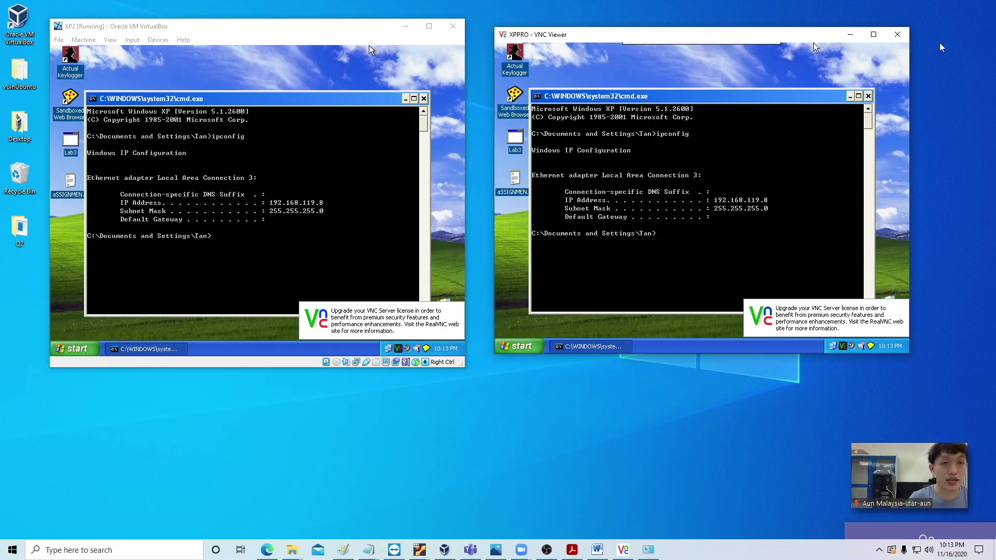
{"action": "mouse_move", "coordinate": [711, 99]}
{"action": "left_mouse_down"}
{"action": "mouse_move", "coordinate": [735, 90]}
{"action": "mouse_move", "coordinate": [716, 87]}
{"action": "left_mouse_up"}
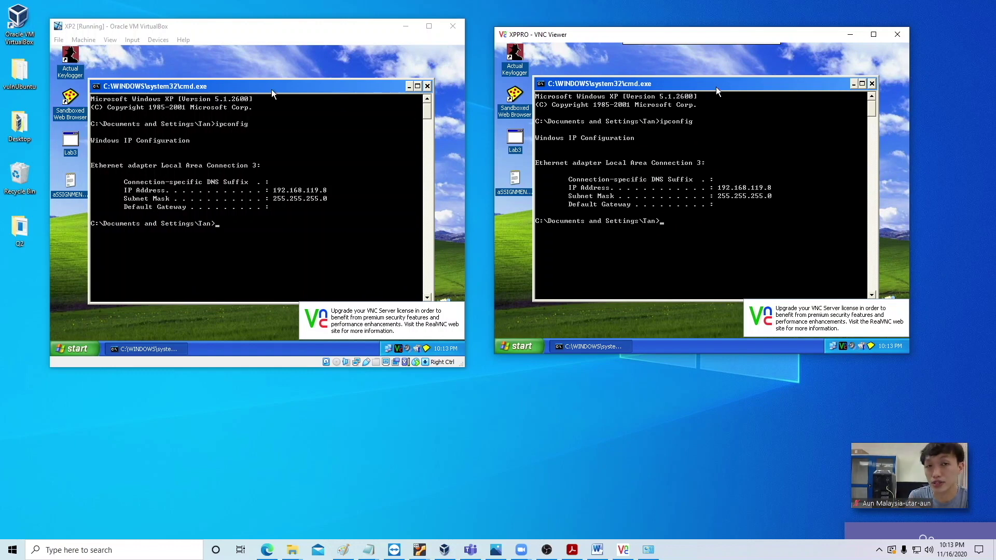
{"action": "left_click", "coordinate": [523, 345]}
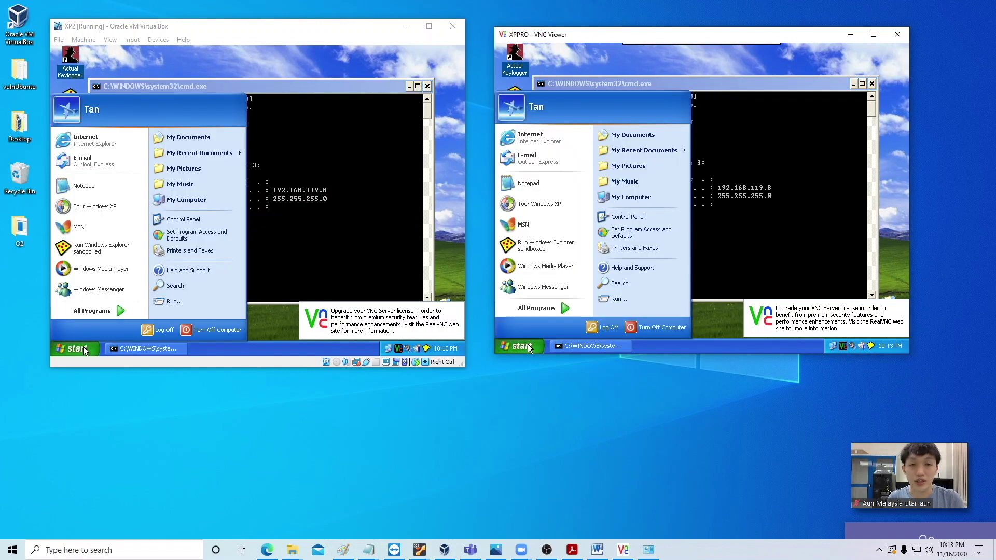
{"action": "left_click", "coordinate": [601, 300]}
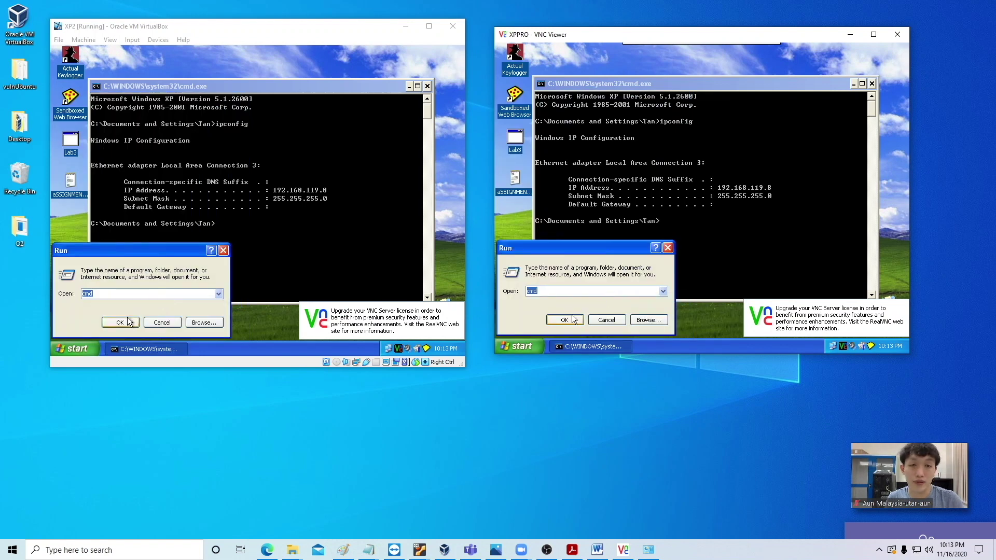
{"action": "key", "text": "Return"}
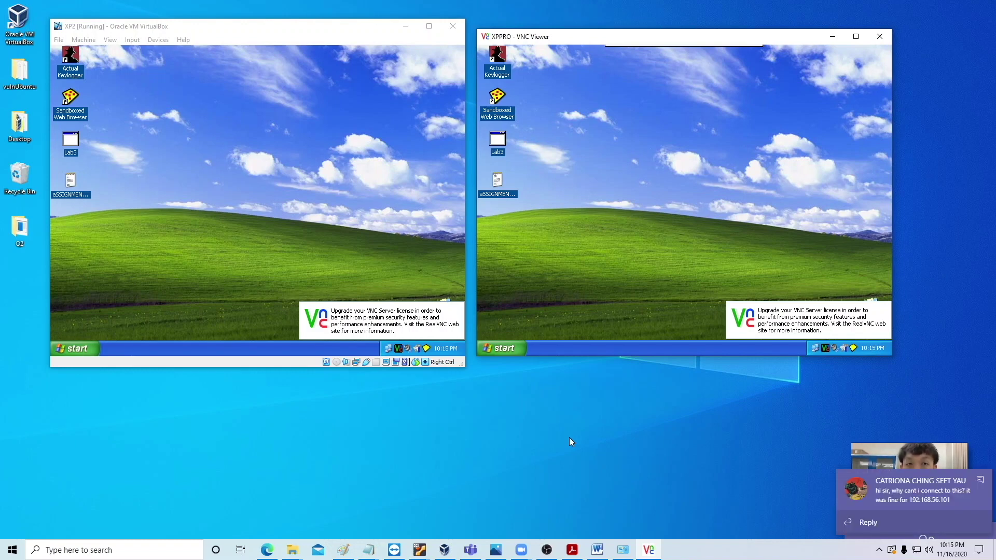
{"action": "left_click", "coordinate": [839, 499]}
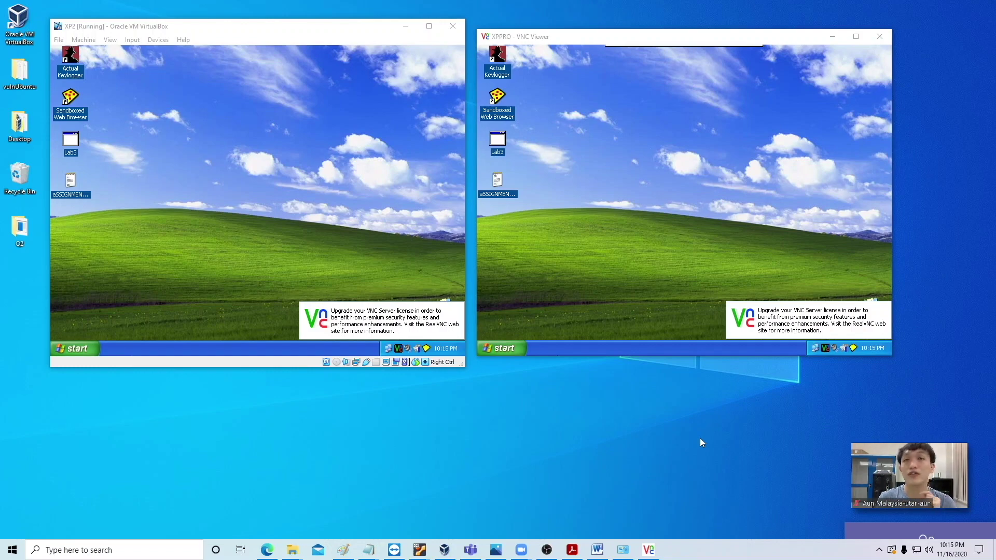
Turn the XP Windows Firewall on with exceptions disallowed from the Control Panel
{"action": "left_click", "coordinate": [512, 347]}
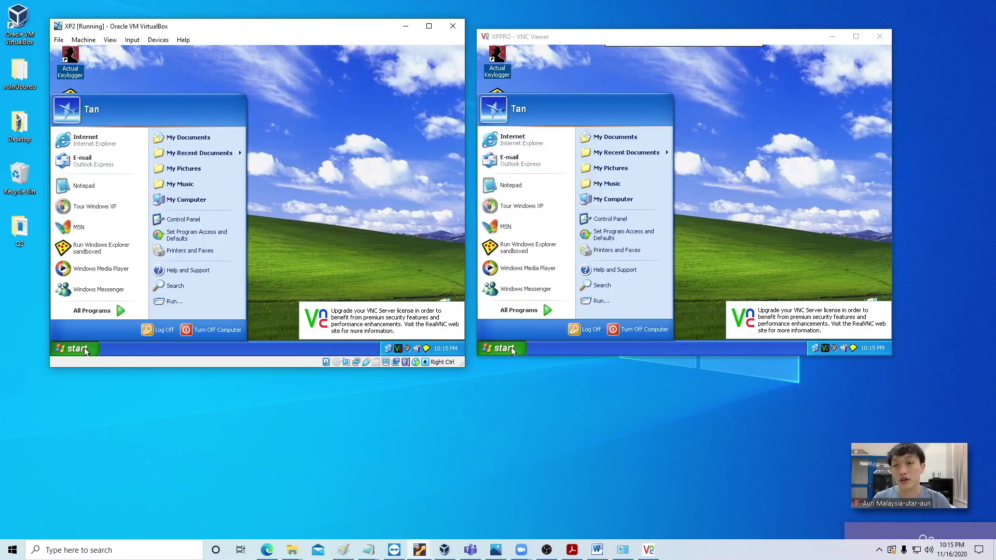
{"action": "left_click", "coordinate": [611, 218]}
{"action": "double_click", "coordinate": [839, 236]}
{"action": "left_click", "coordinate": [602, 164]}
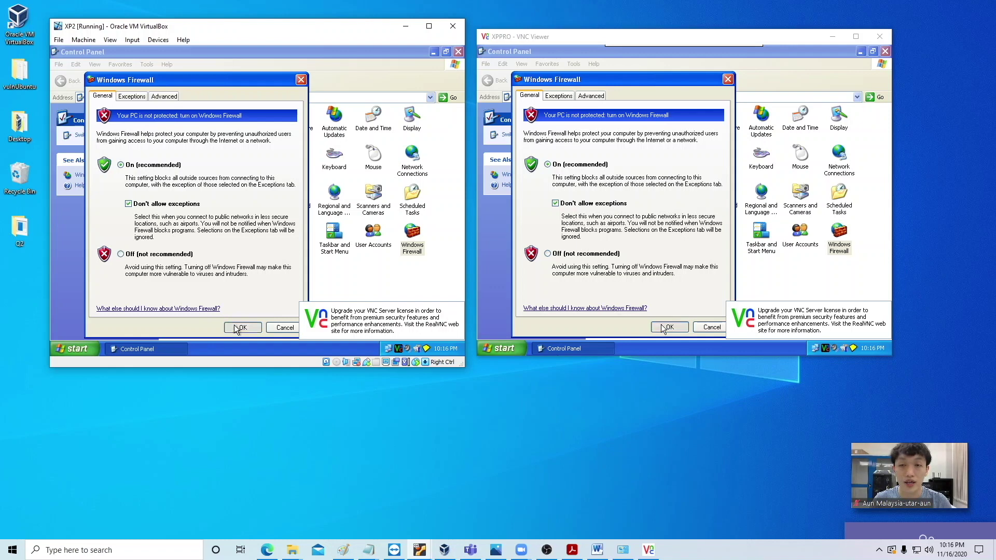
{"action": "left_click", "coordinate": [667, 328]}
{"action": "left_click", "coordinate": [880, 36]}
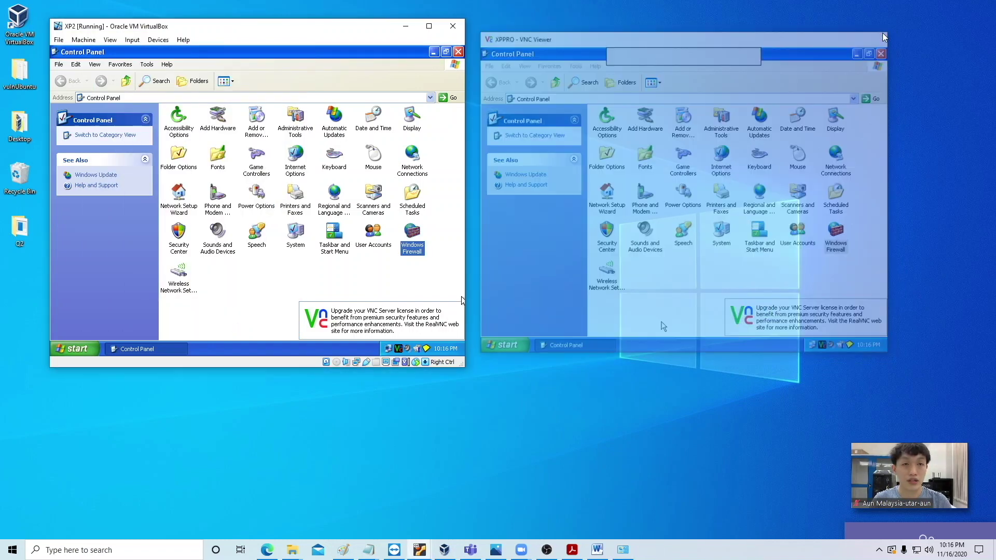
{"action": "left_click", "coordinate": [108, 549]}
Relaunch VNC Viewer from search and retry connecting to 192.168.119.8:12345
{"action": "type", "text": "vnmc"}
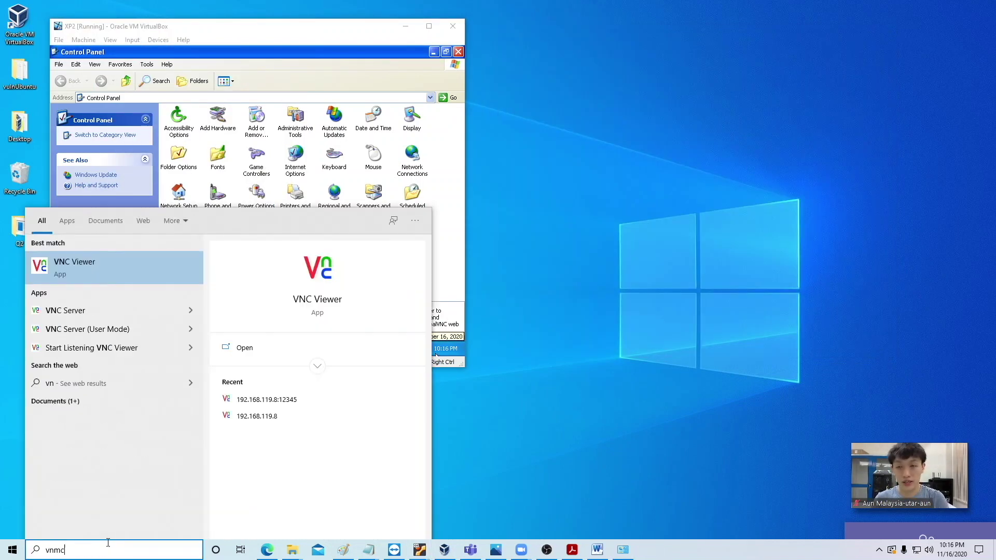
{"action": "key", "text": "BackSpace"}
{"action": "key", "text": "BackSpace"}
{"action": "type", "text": "c"}
{"action": "key", "text": "Return"}
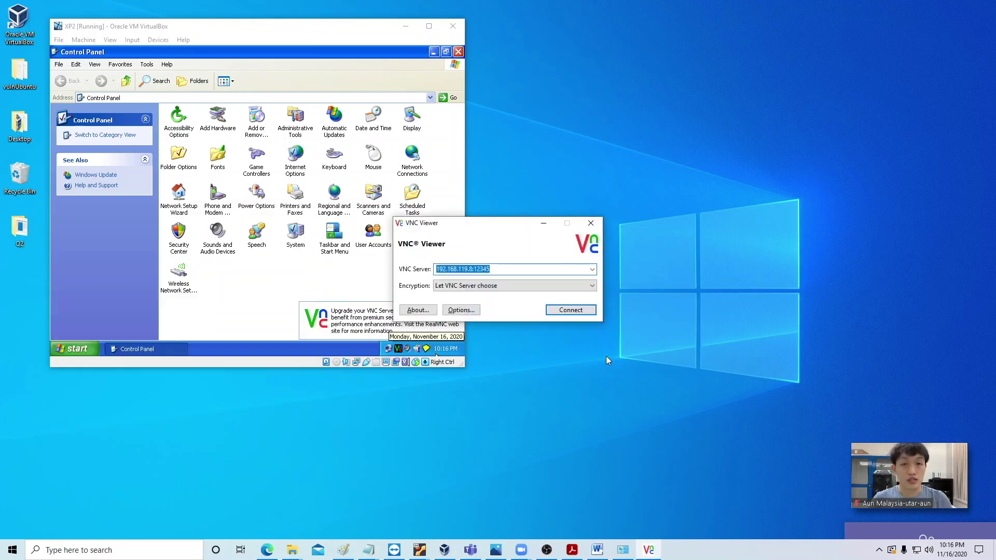
{"action": "left_click_drag", "start_coordinate": [510, 225], "coordinate": [604, 172]}
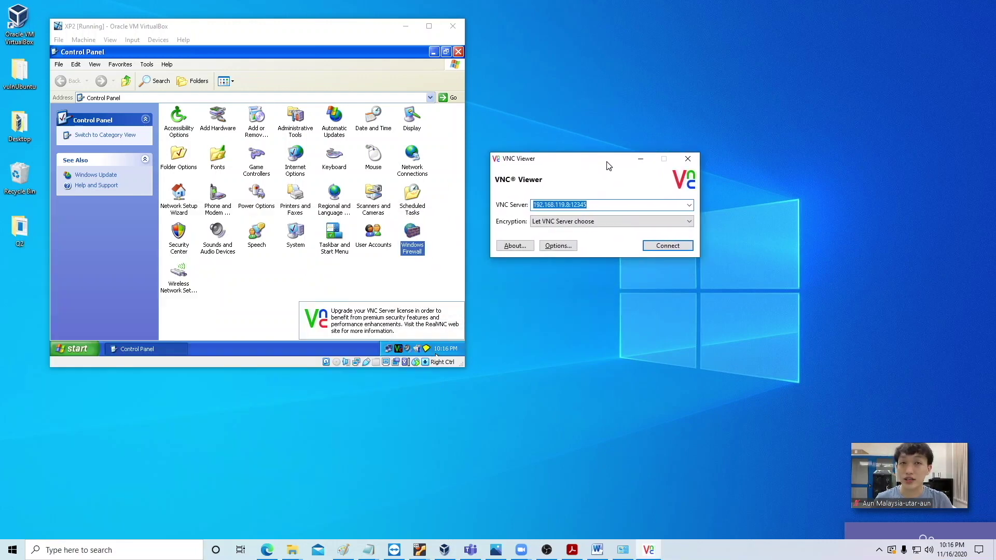
{"action": "left_click", "coordinate": [661, 247]}
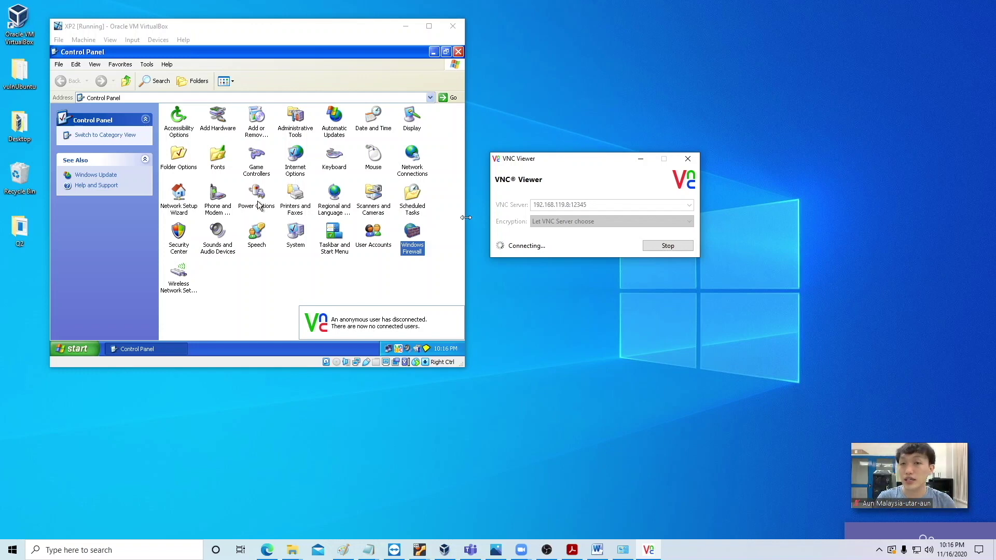
After the timeout, tick VNC Server on the XP Windows Firewall's Exceptions tab
{"action": "double_click", "coordinate": [421, 245]}
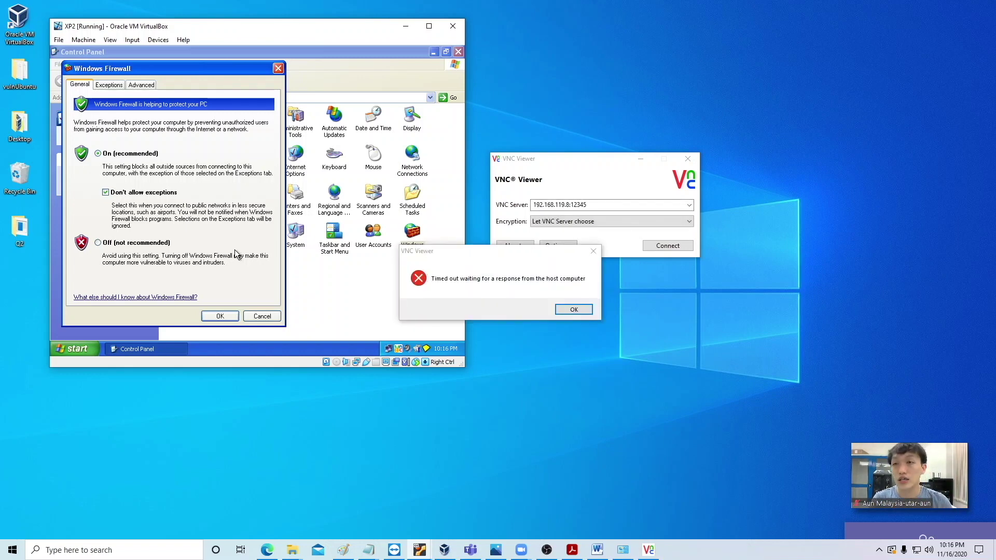
{"action": "left_click", "coordinate": [110, 85]}
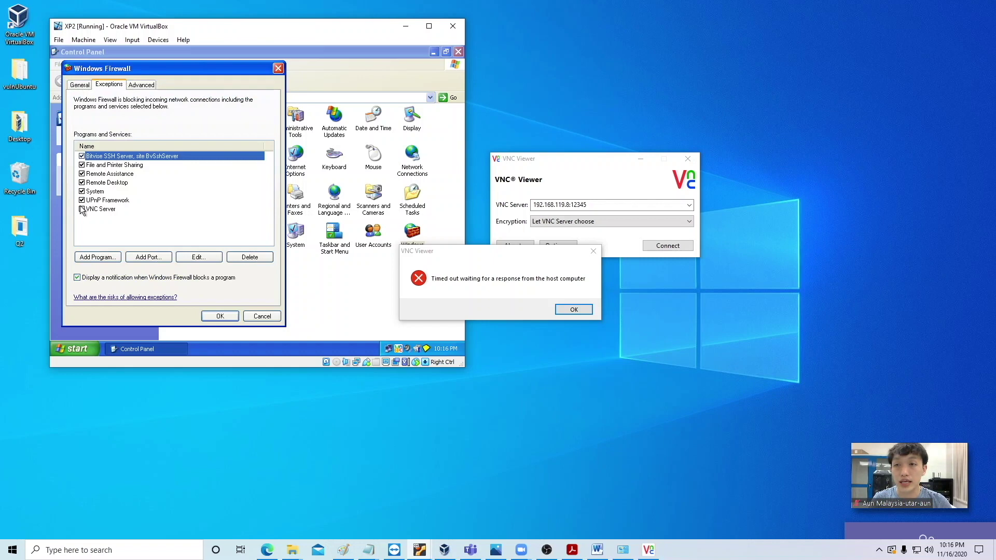
{"action": "left_click", "coordinate": [82, 209]}
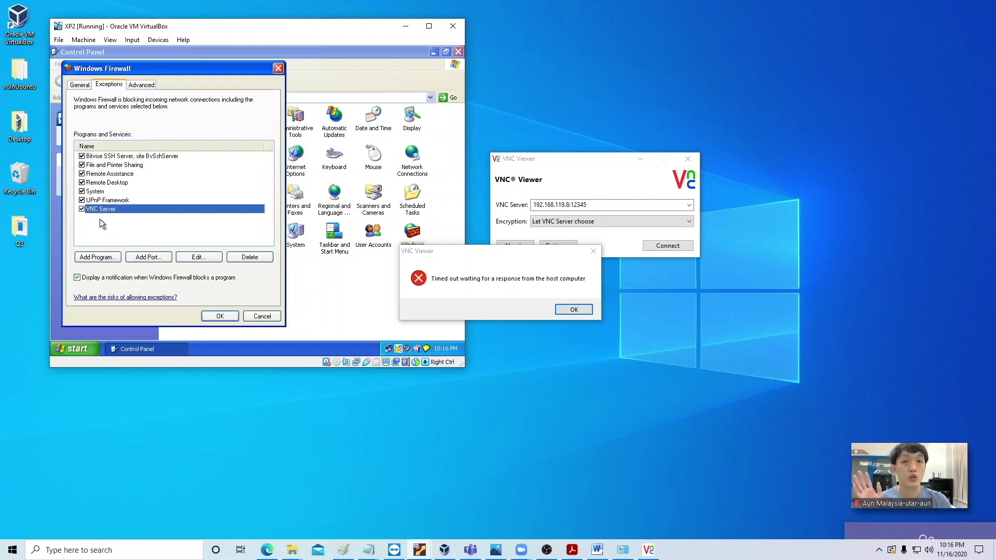